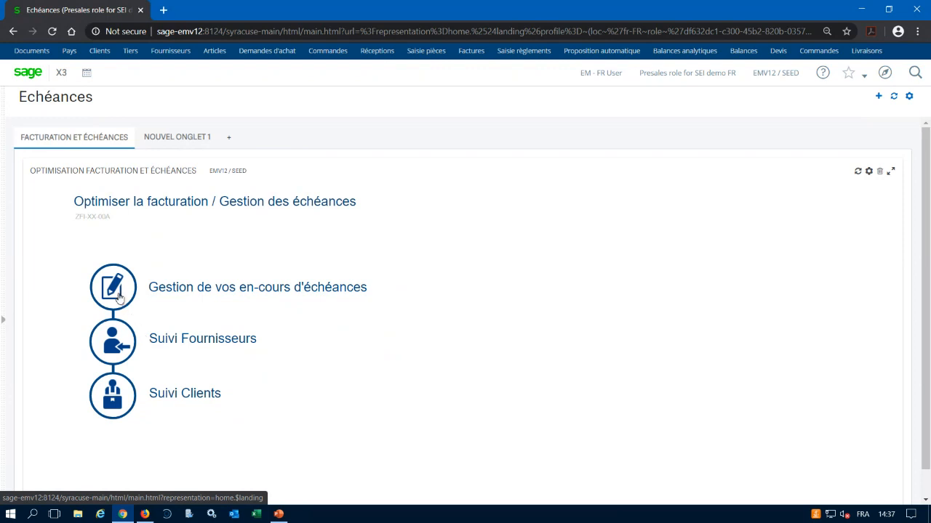
Open the Suivi Fournisseurs process and go to its Fournisseurs 360° view.
click(120, 295)
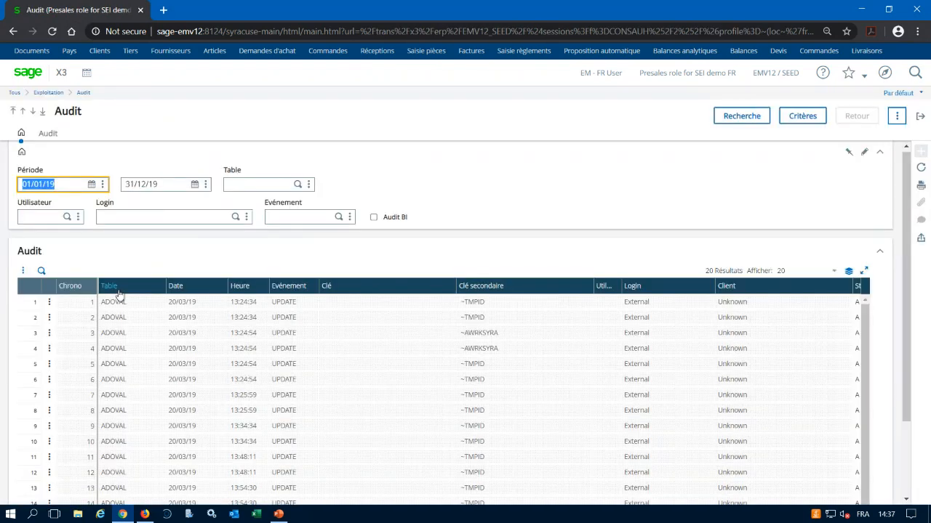
click(921, 118)
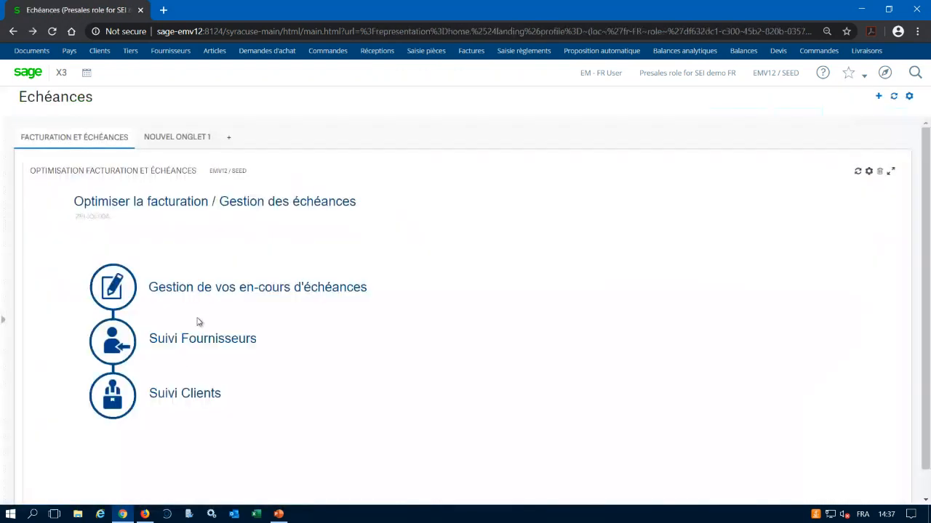
click(125, 343)
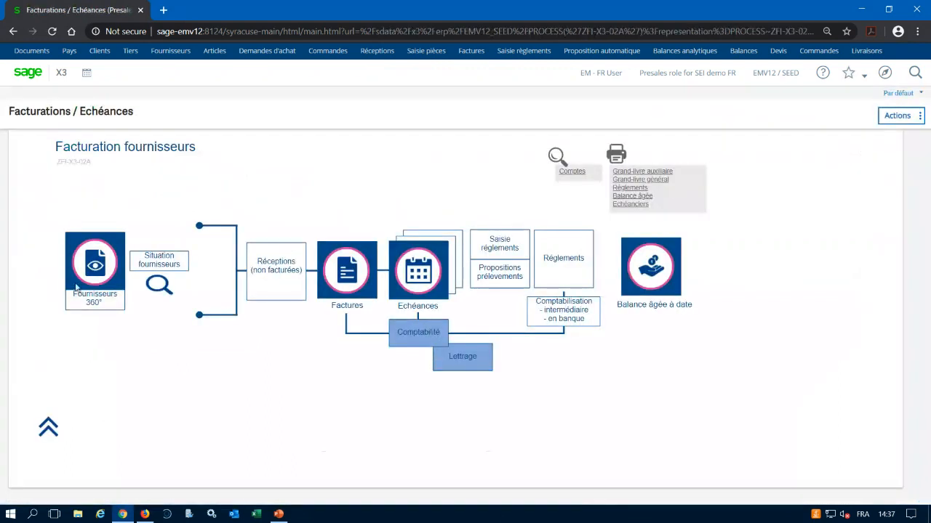
click(98, 266)
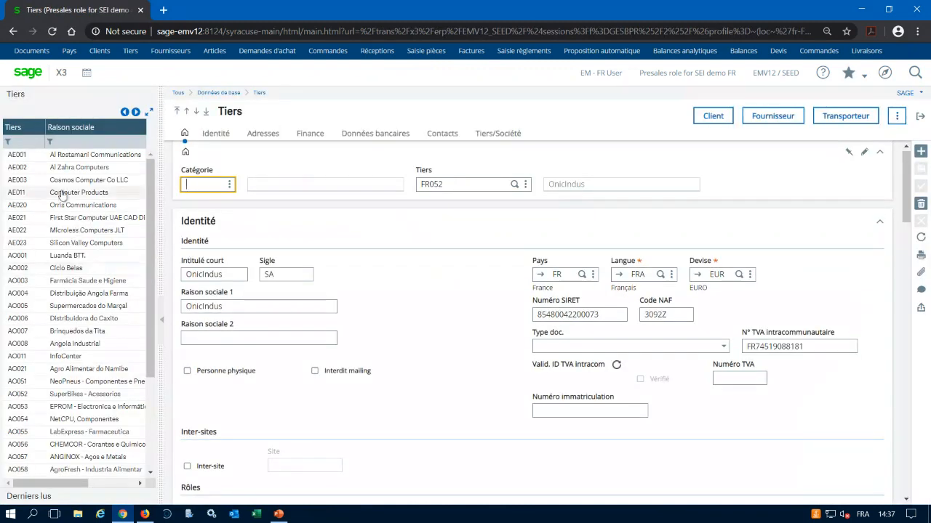
Filter the Tiers list by the partner code of the company OnicIndus and open its record.
click(33, 143)
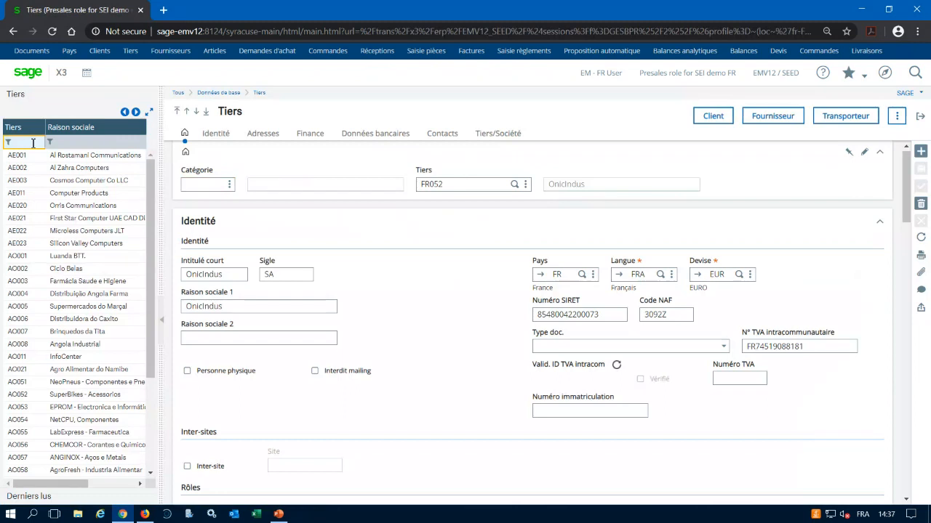
text(FR052)
key(Return)
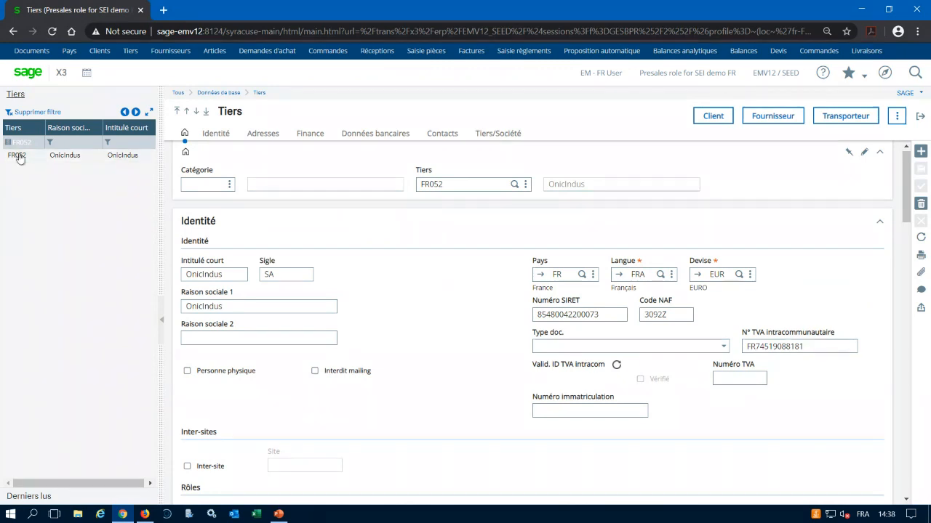
click(20, 159)
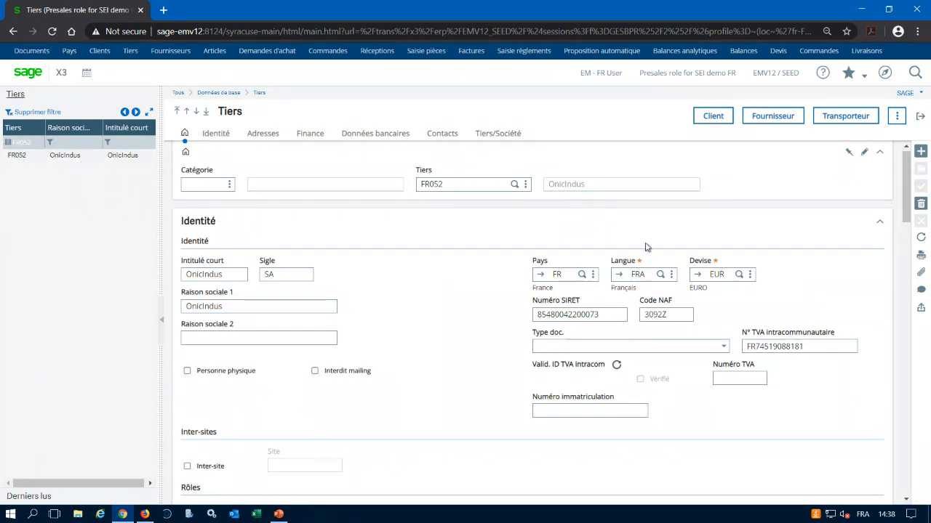
Open the Comptes inquiry for OnicIndus and collapse its selection criteria section.
click(897, 117)
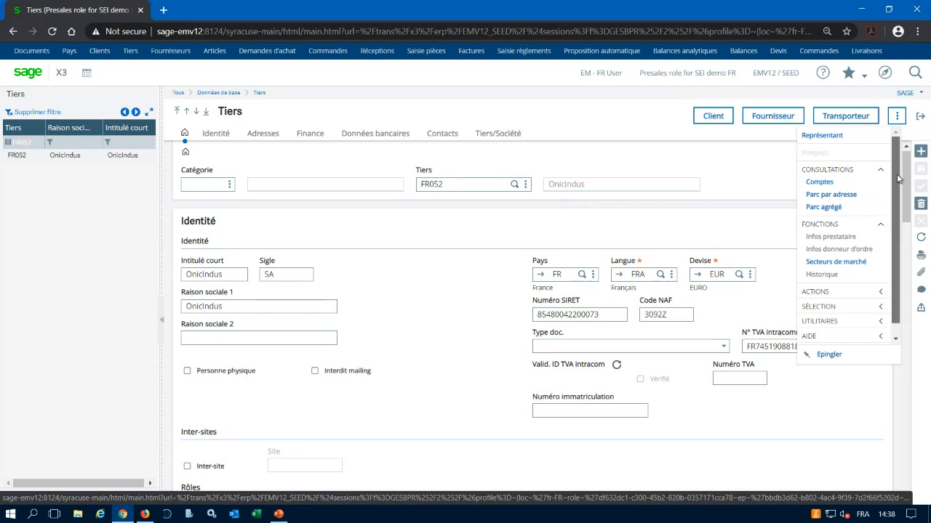
scroll(899, 178, down, 1)
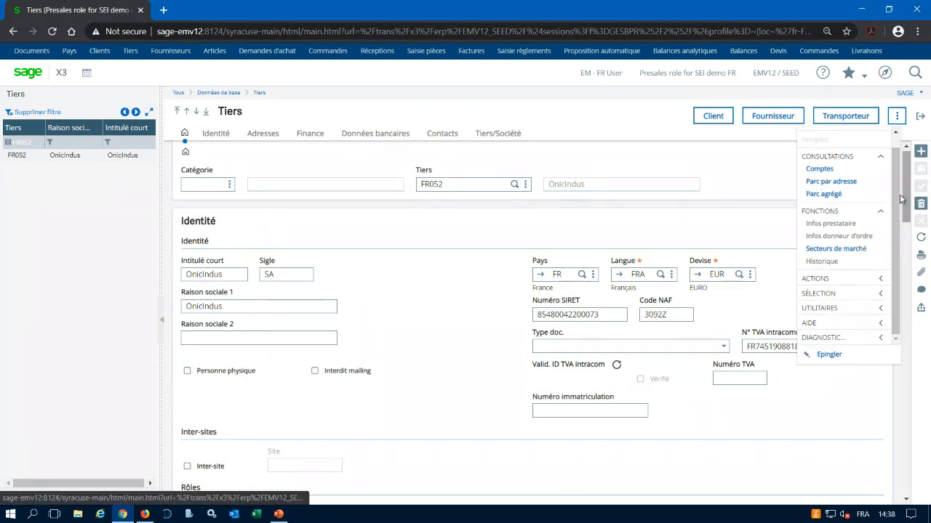
scroll(900, 198, up, 1)
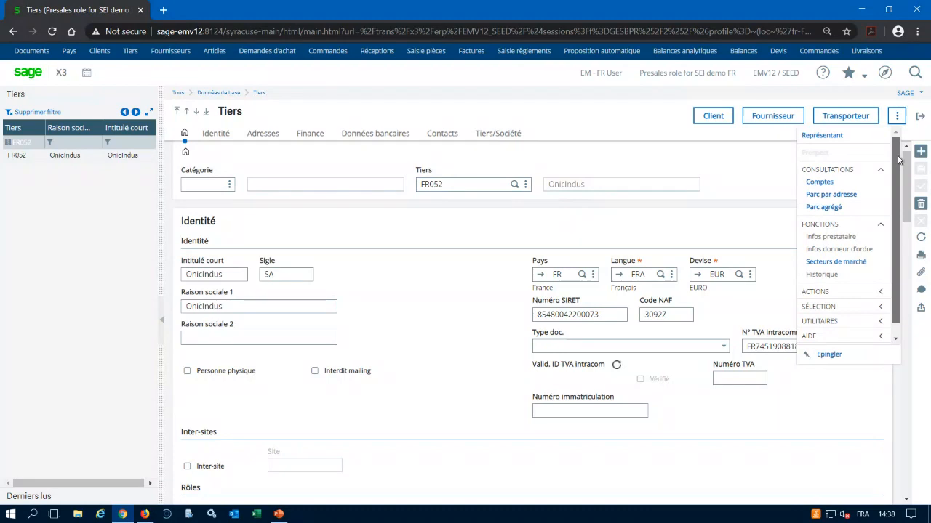
click(820, 183)
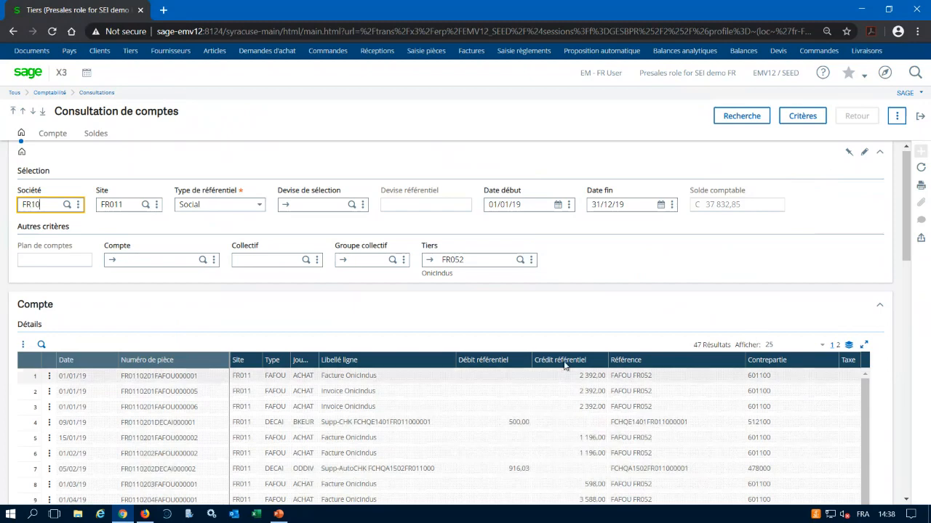
scroll(501, 407, down, 3)
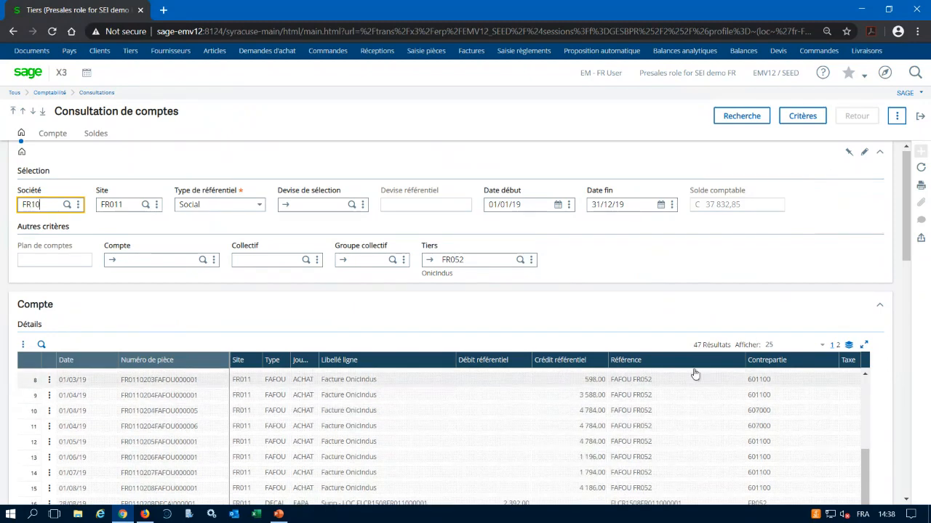
click(879, 152)
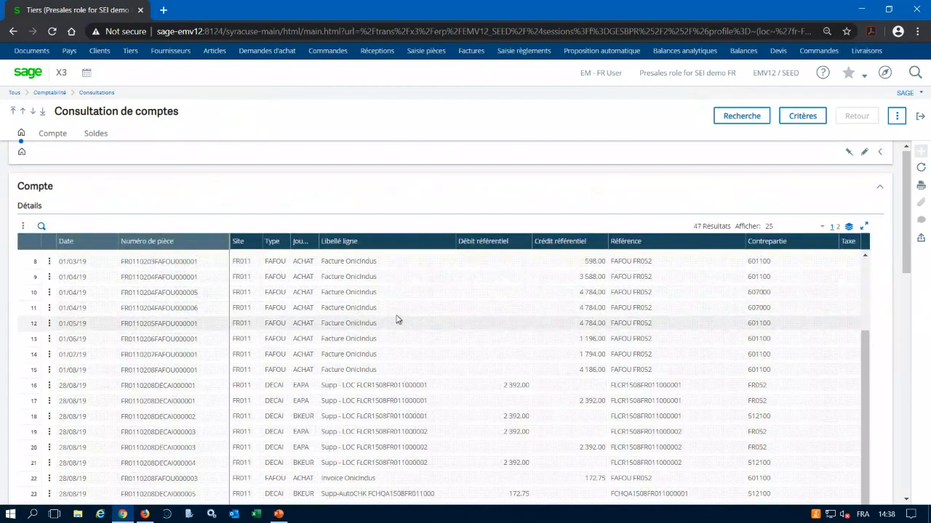
Restrict the account inquiry to Non lettrées entries and look through the filtered lines.
click(800, 119)
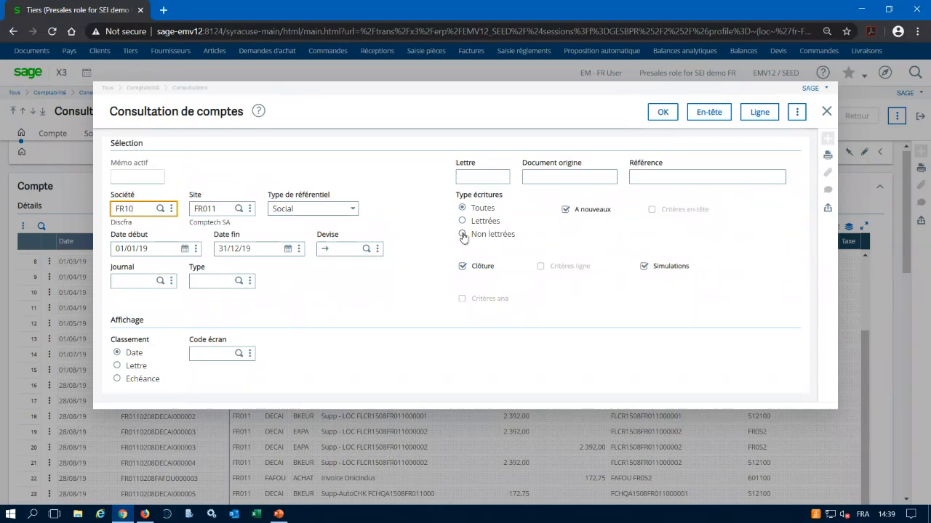
click(463, 235)
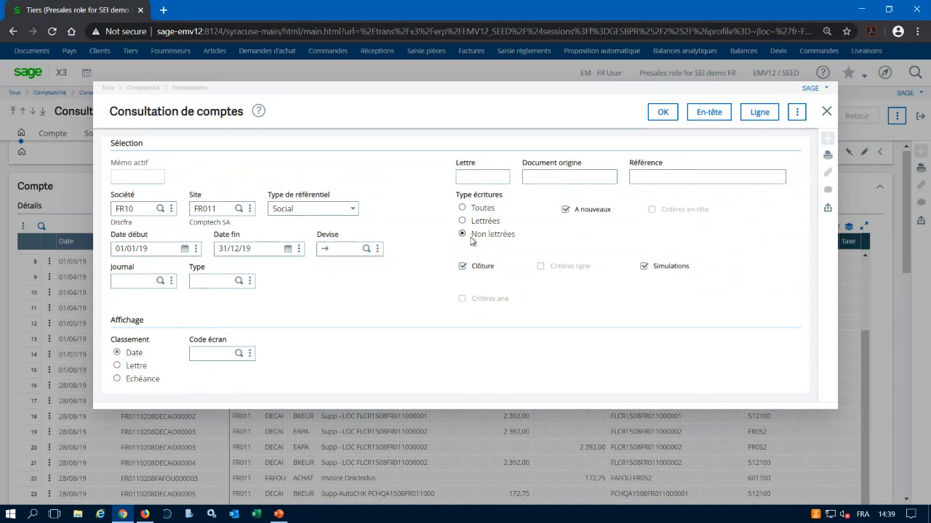
click(662, 114)
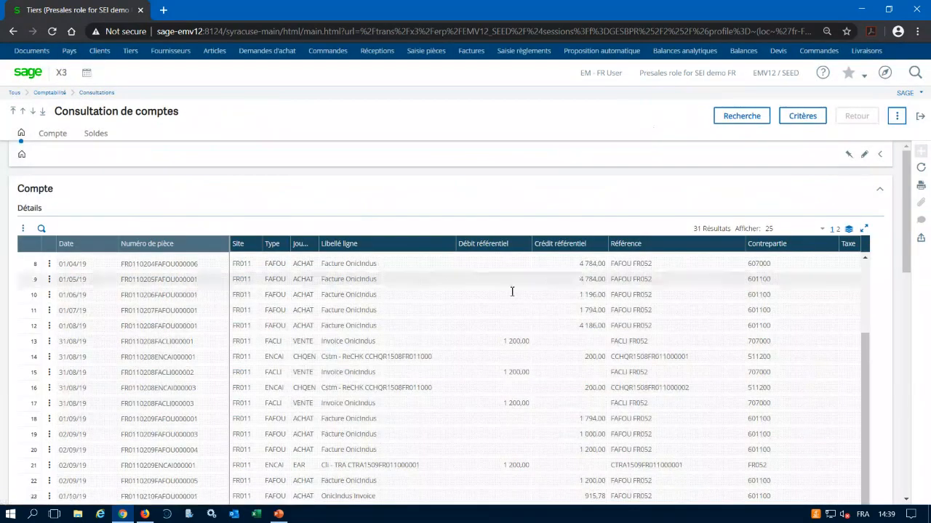
scroll(512, 292, down, 1)
scroll(372, 450, down, 3)
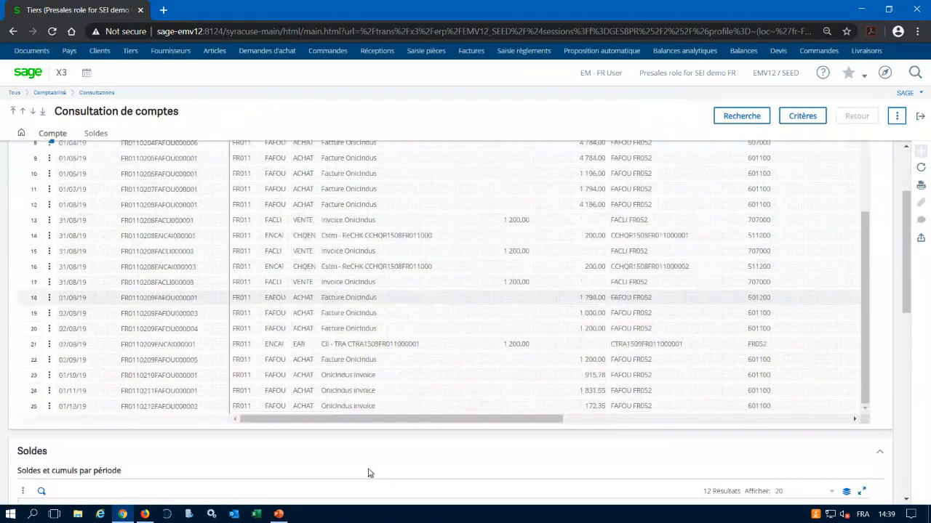
scroll(408, 349, up, 3)
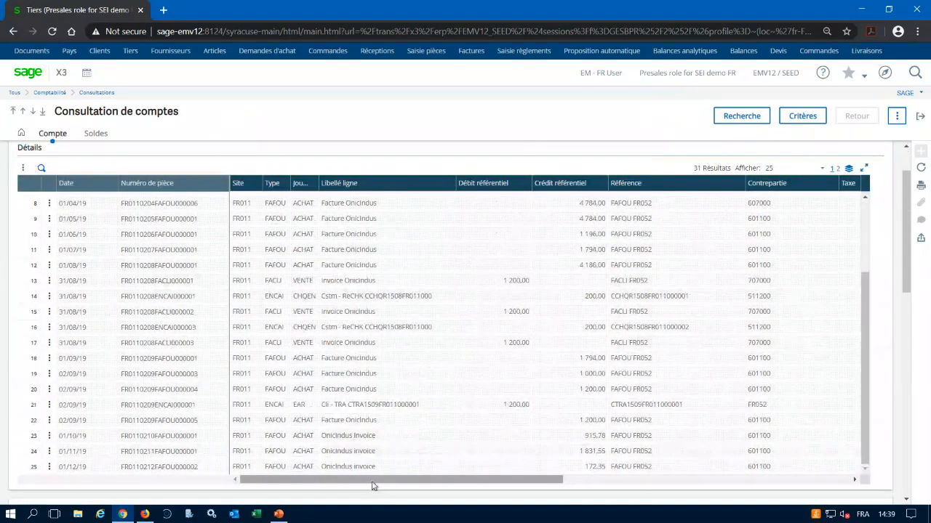
Set the inquiry's screen code to STDL (Comptes lettrables standard), apply it and look through the entries.
click(803, 117)
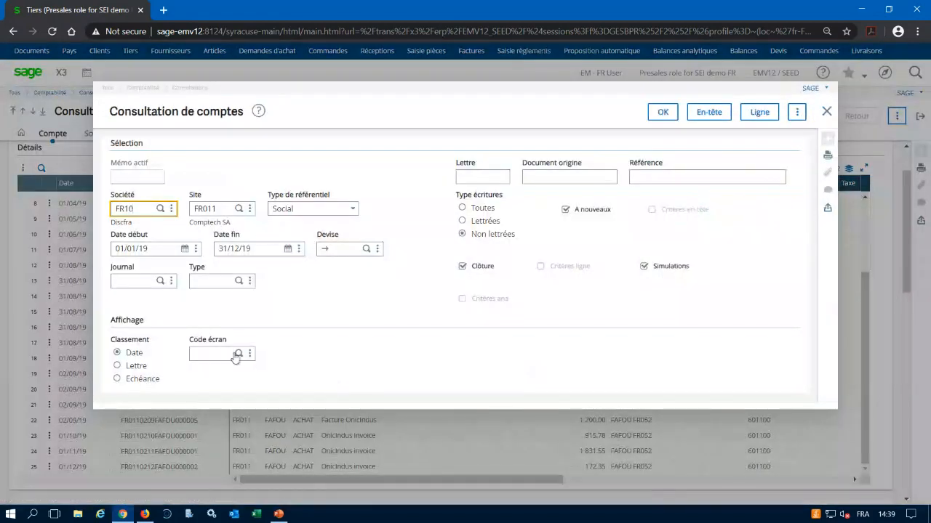
click(240, 354)
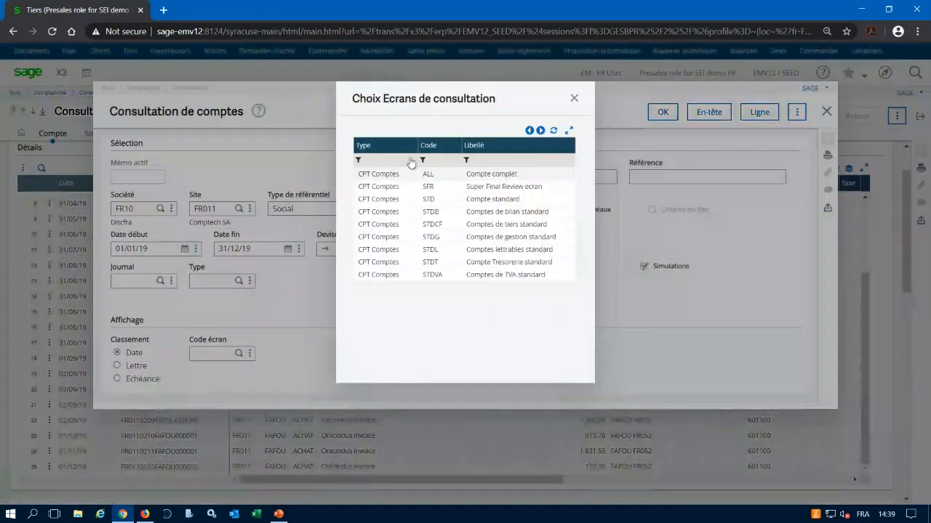
click(393, 250)
click(665, 113)
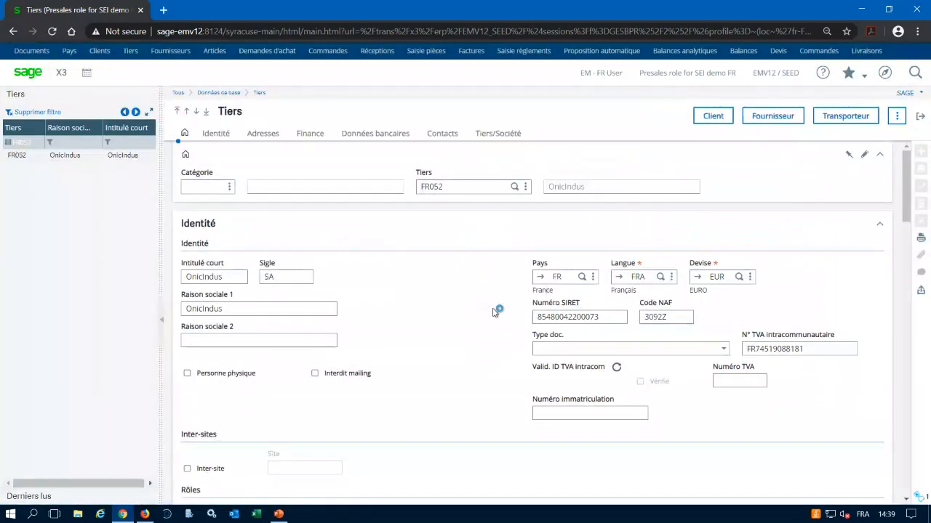
scroll(617, 398, down, 1)
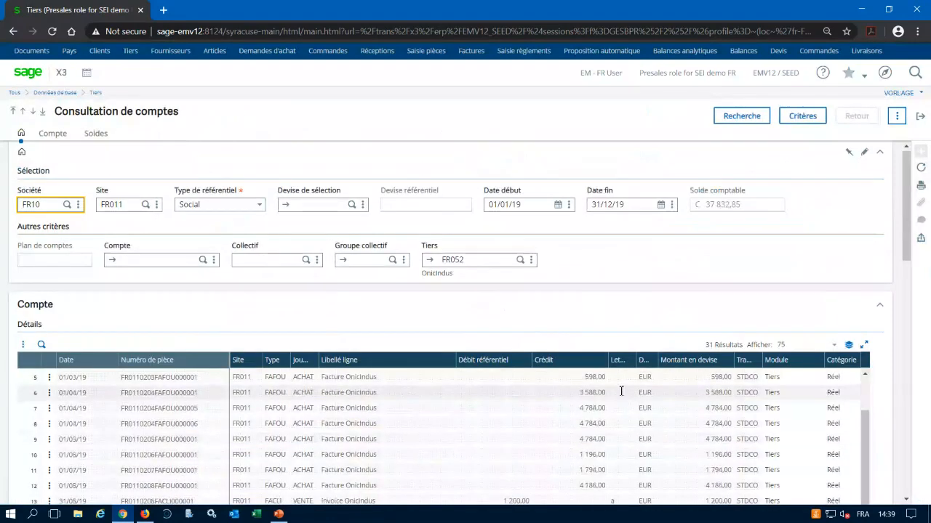
scroll(622, 395, down, 1)
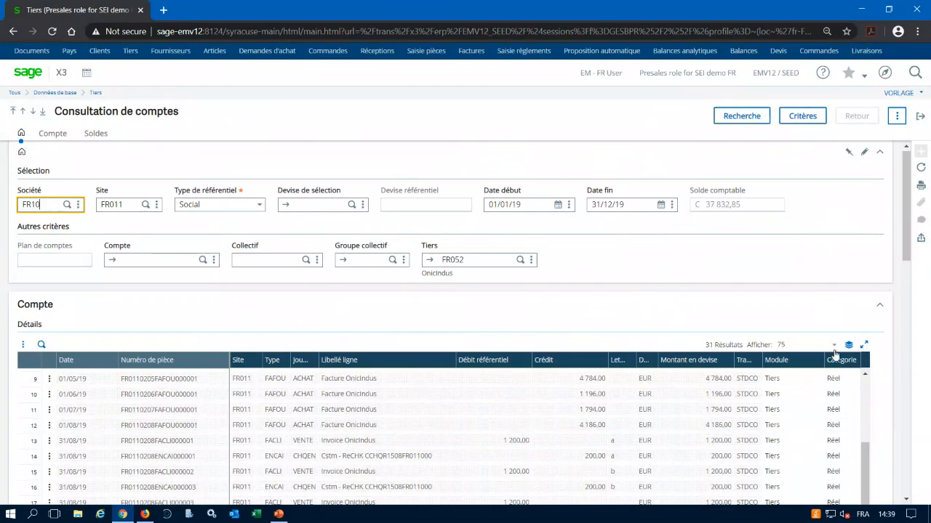
Enlarge the entries grid, open the customer invoice behind line 13 dated 31/08/19, and review its header and lines.
click(864, 345)
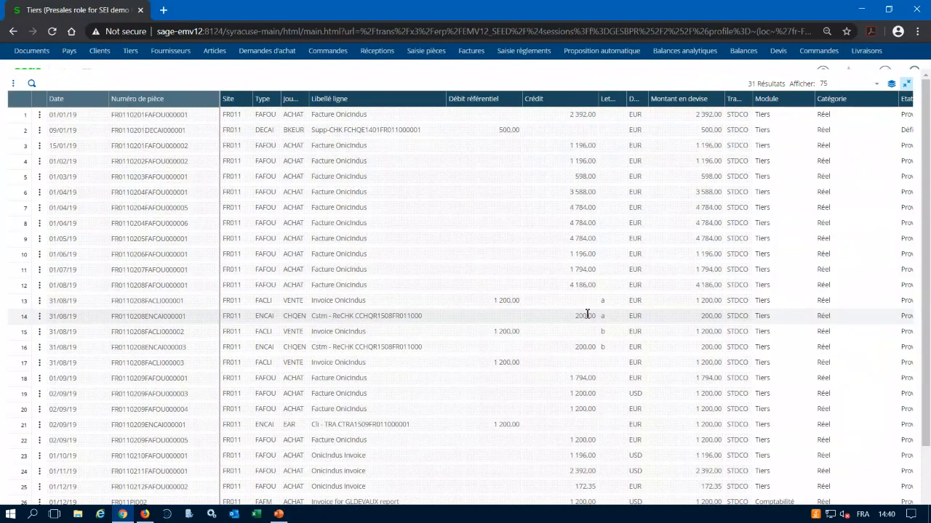
click(40, 302)
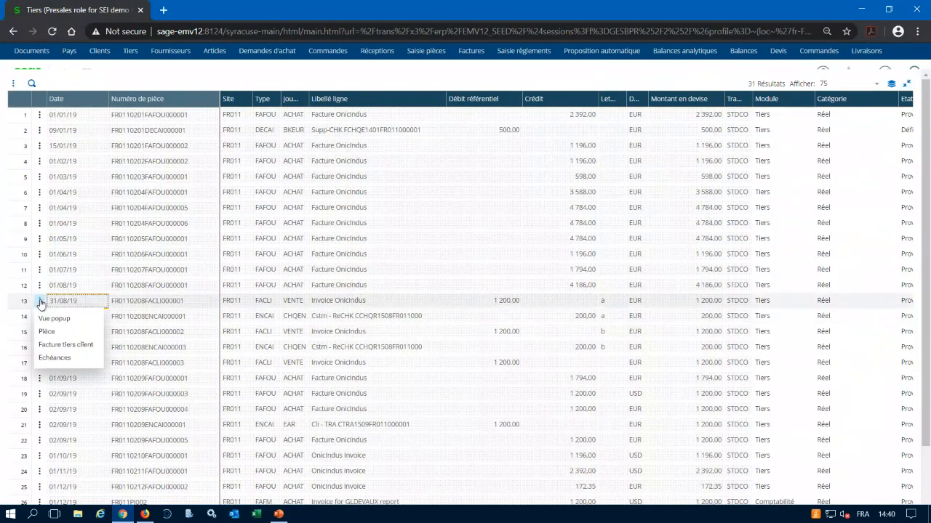
click(54, 349)
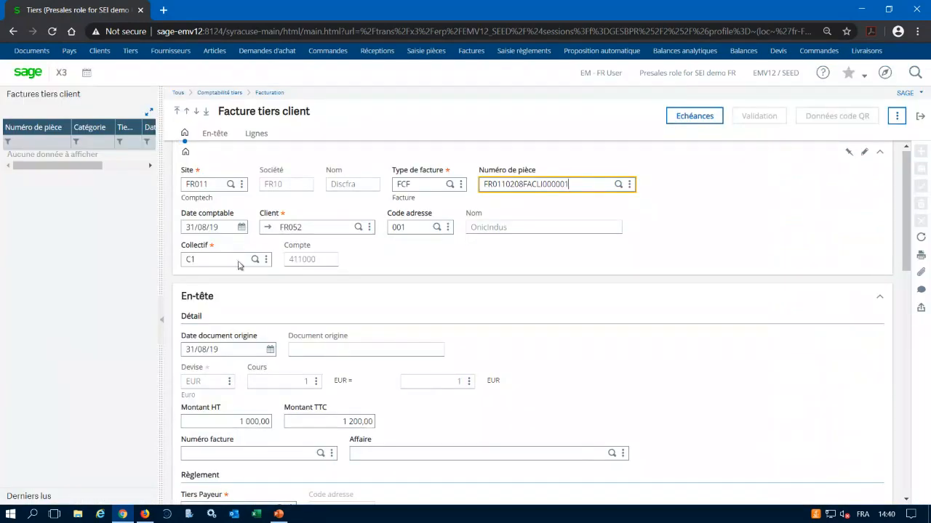
click(907, 196)
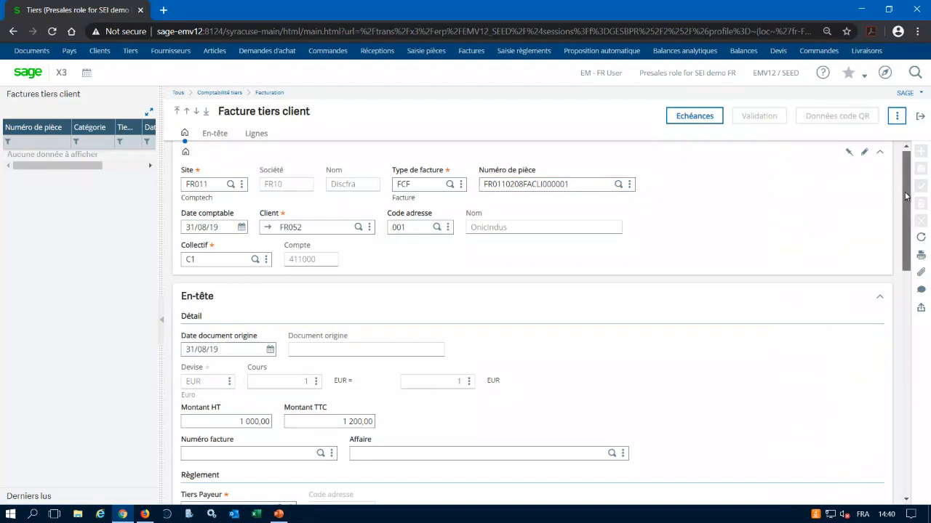
drag(907, 196, 865, 303)
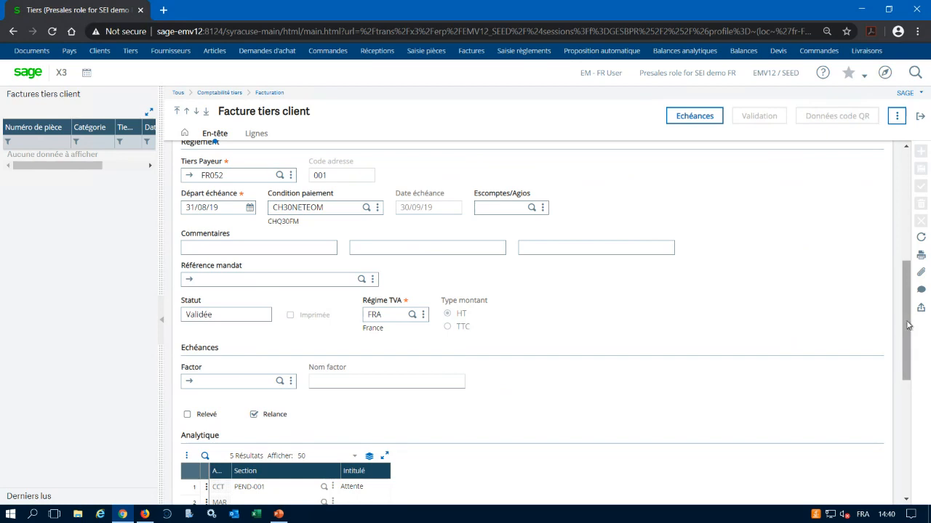
drag(907, 325, 897, 438)
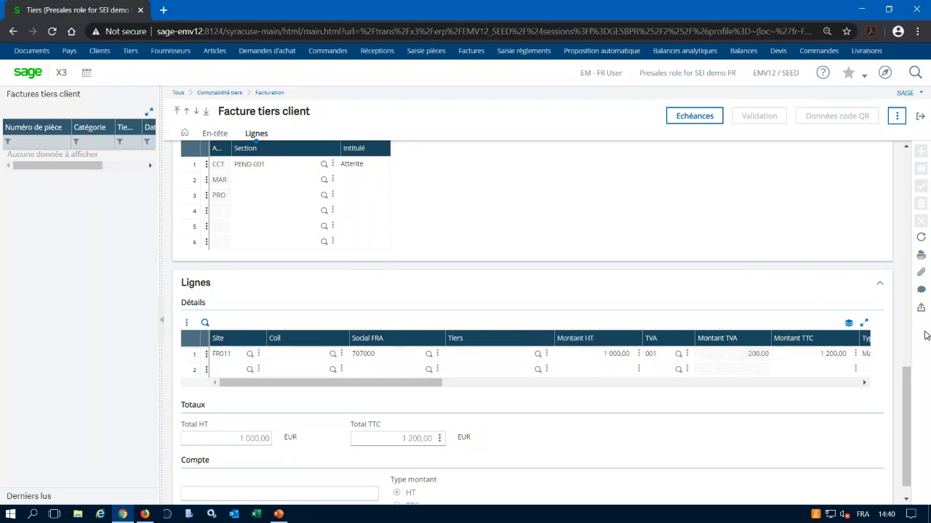
Review the invoice's due dates and payments, and return to the account inquiry with the entries grid at normal size.
click(690, 116)
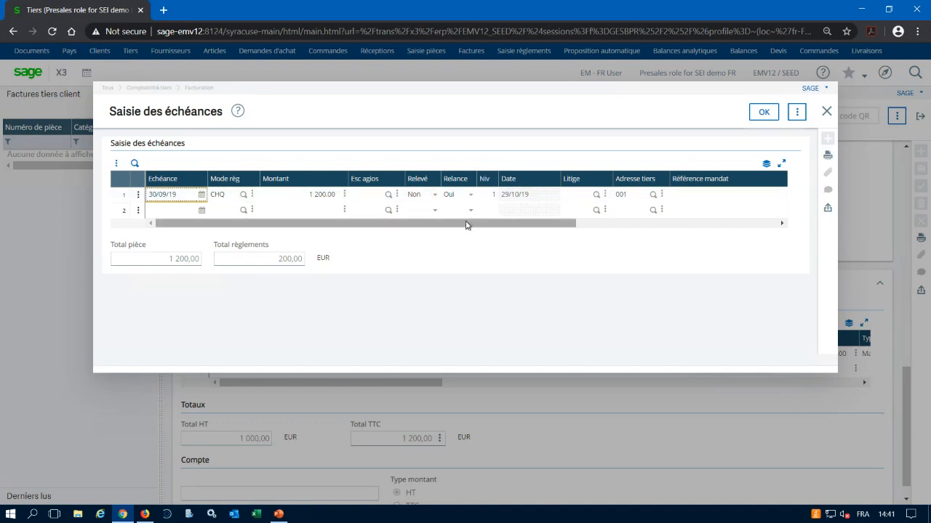
drag(468, 222, 637, 244)
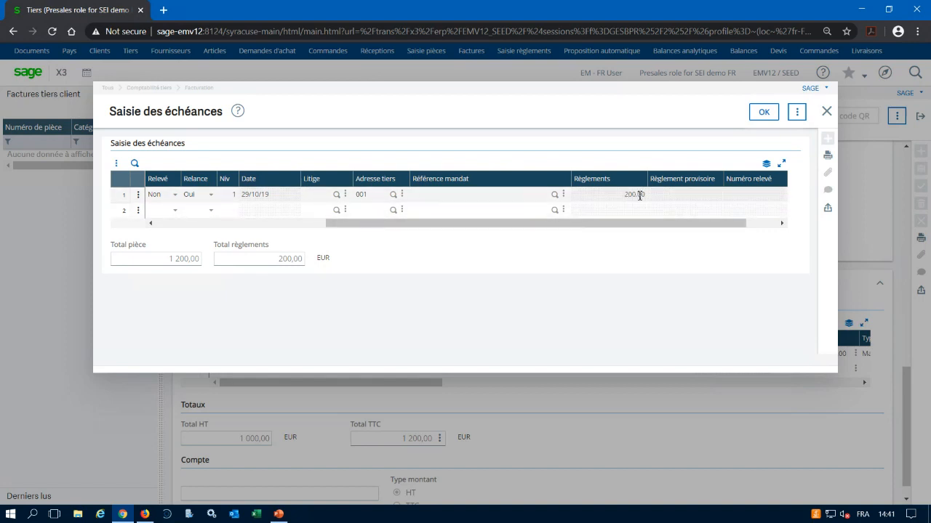
drag(593, 227, 412, 235)
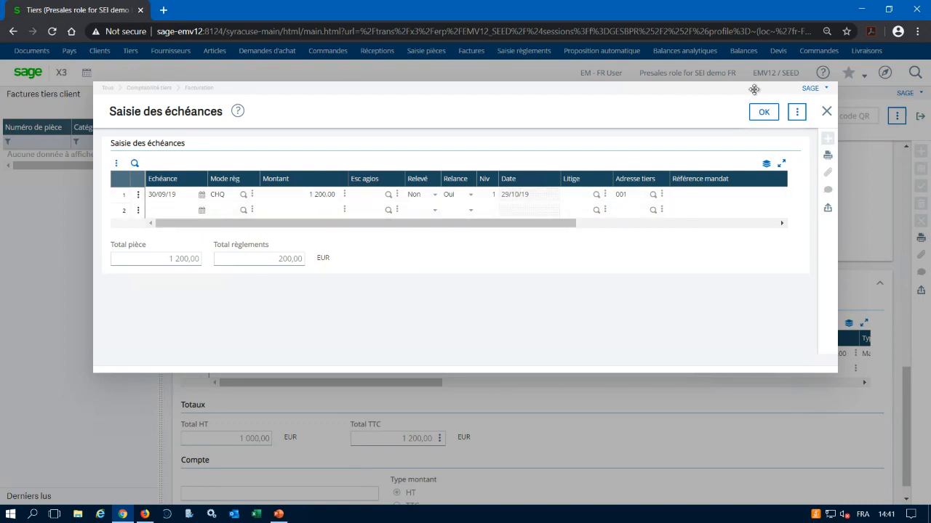
click(826, 113)
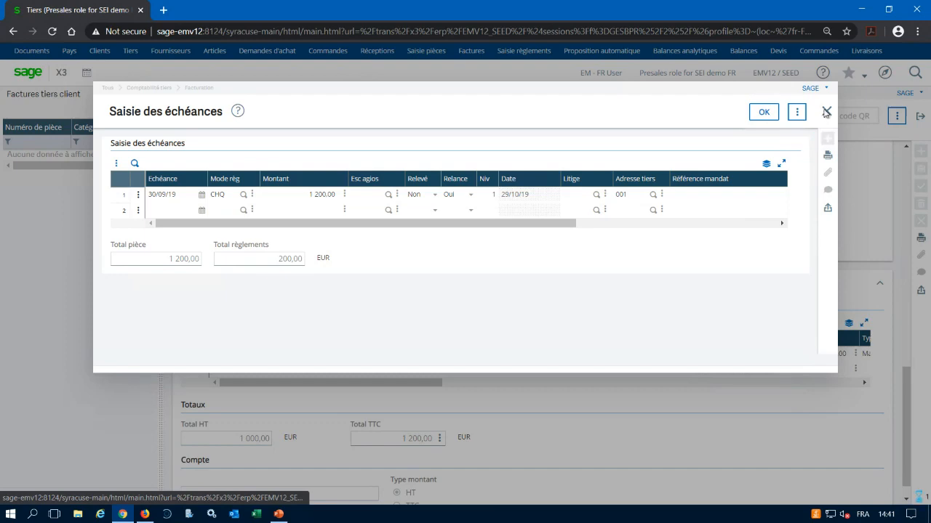
click(920, 117)
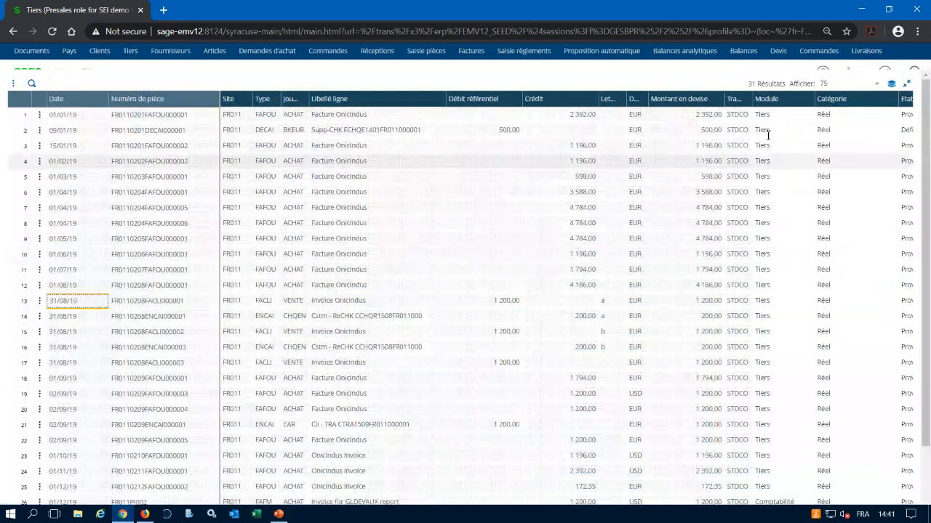
click(906, 86)
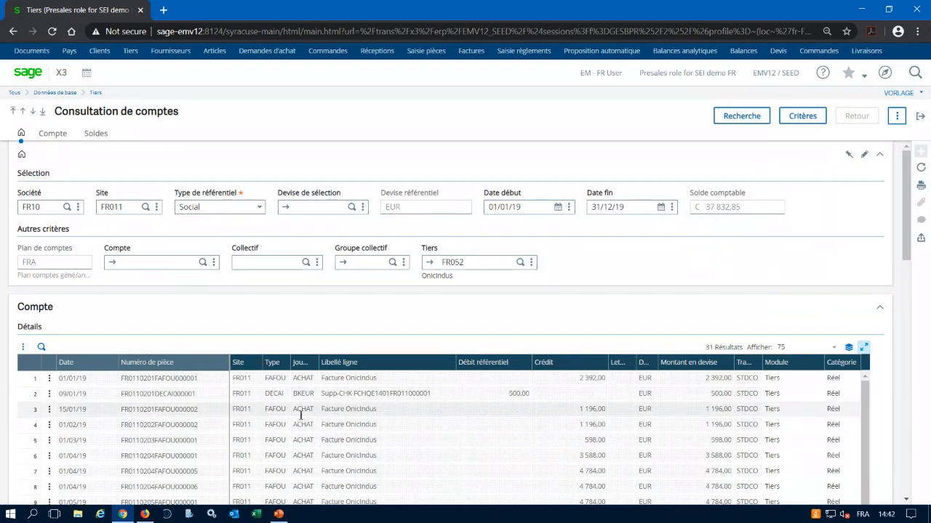
Set the account inquiry's start date to 01/12/19, run the search and look through the resulting entries.
click(521, 208)
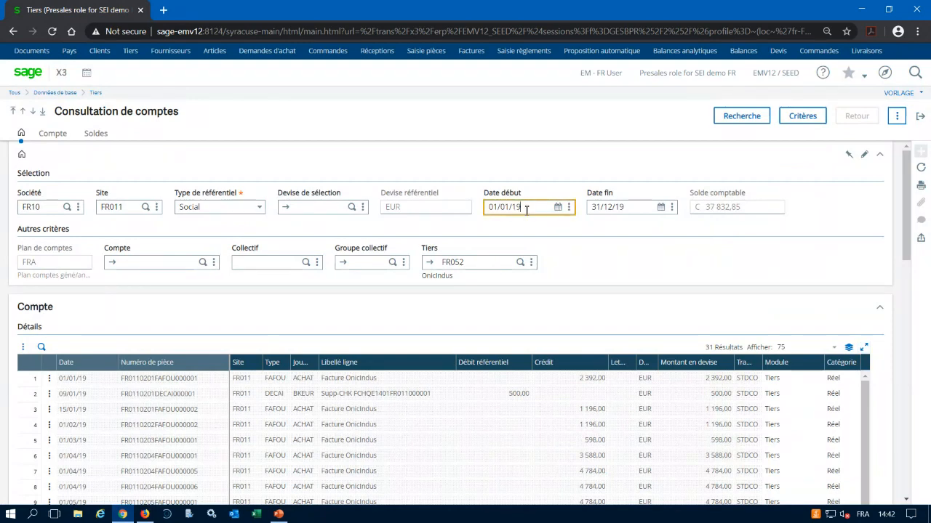
key(BackSpace)
key(BackSpace)
key(BackSpace)
key(BackSpace)
key(BackSpace)
key(BackSpace)
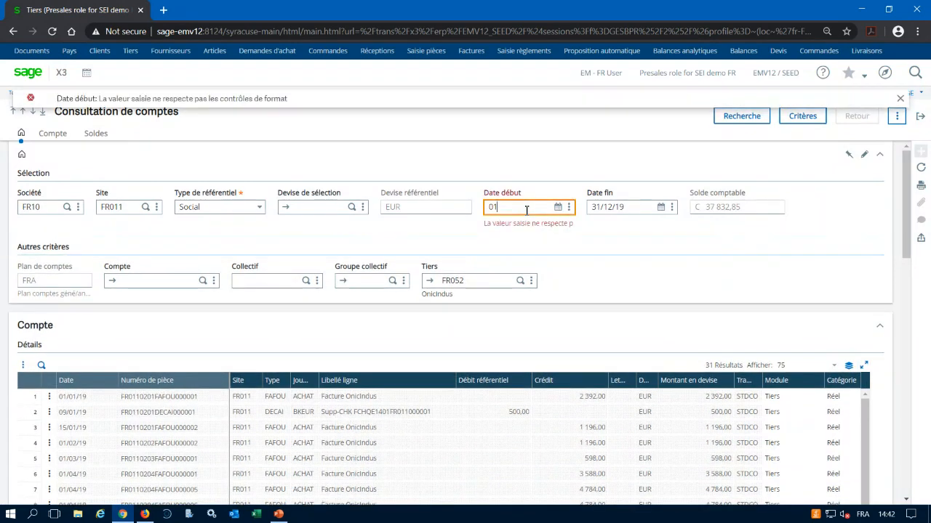
text(/1)
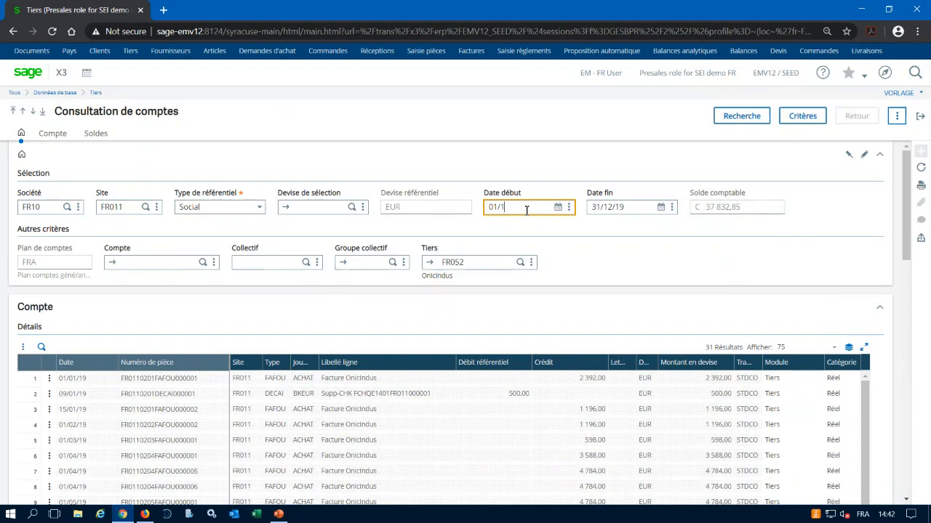
text(2//19)
text(1)
click(744, 119)
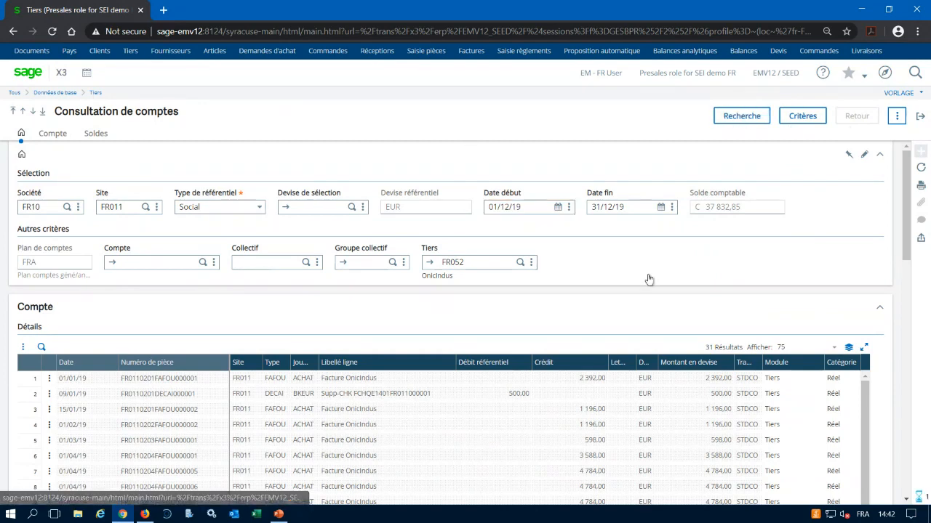
scroll(415, 438, down, 1)
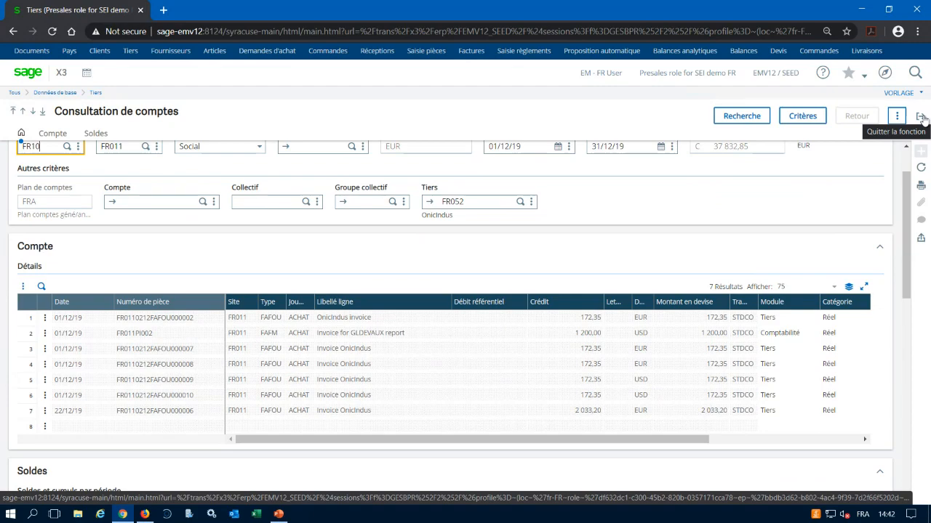
Leave the account inquiry, open Fournisseurs 360° from the supplier invoicing process map, filter by OnicIndus's supplier code and select its record.
click(922, 118)
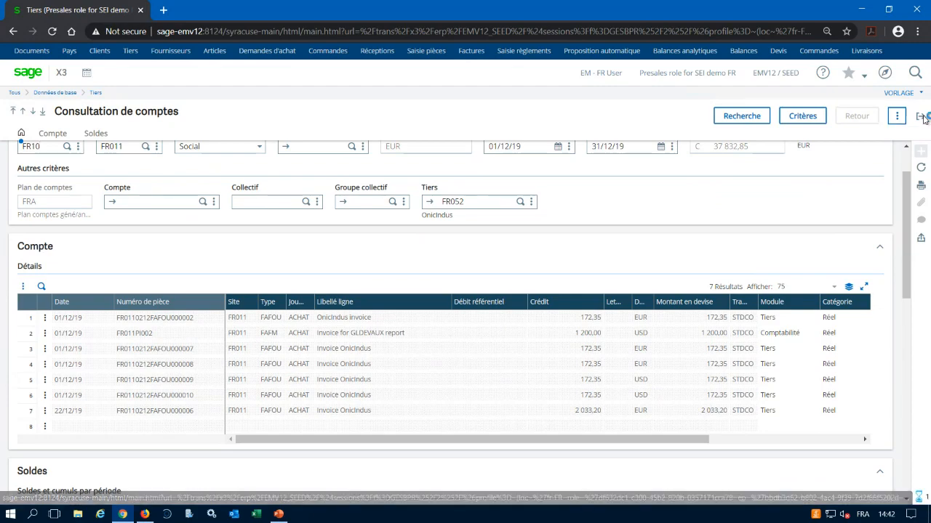
click(922, 118)
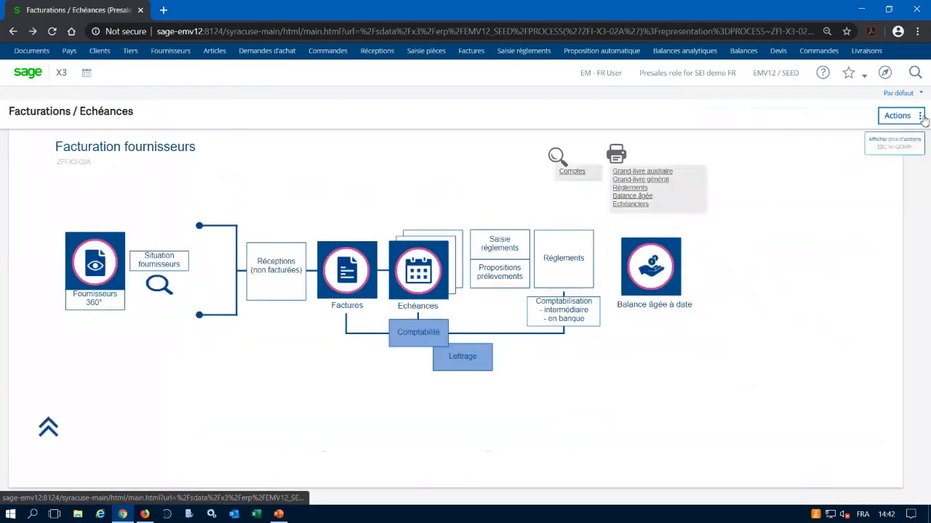
click(97, 304)
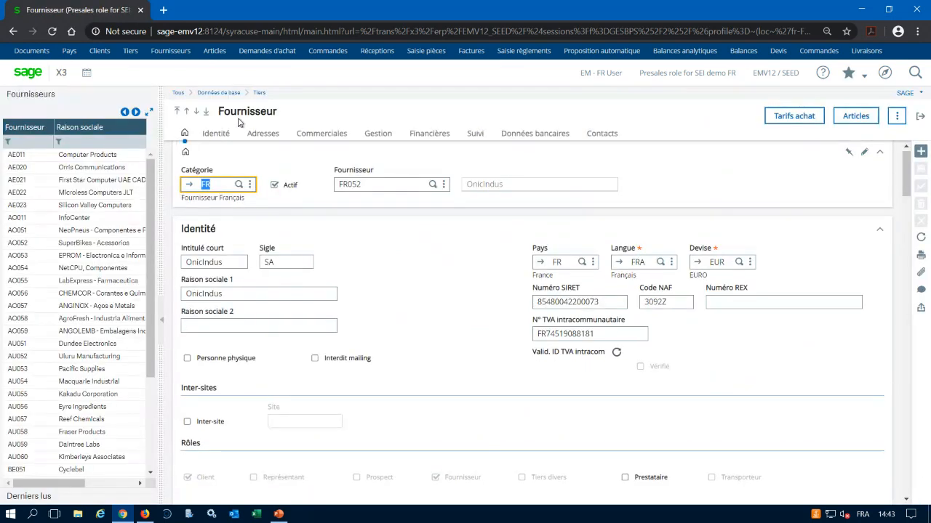
click(30, 143)
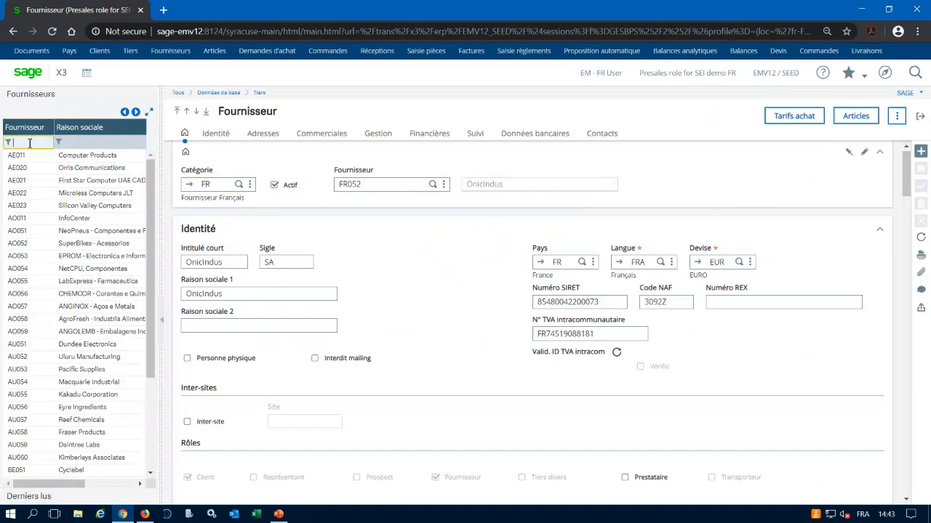
text(FR052)
key(Return)
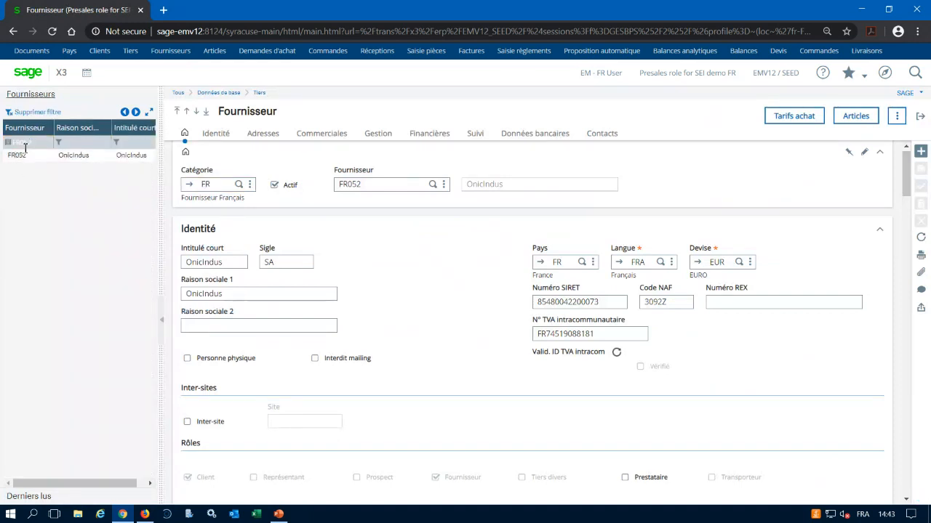
click(25, 157)
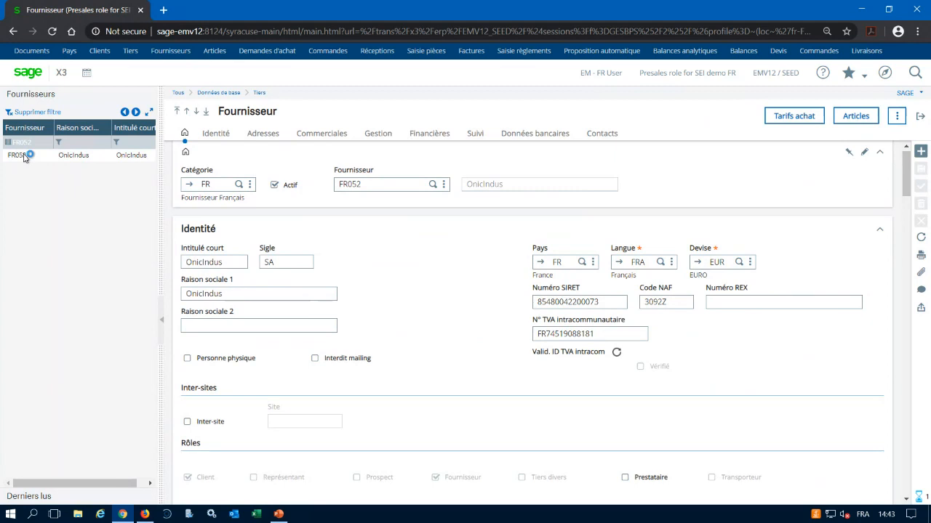
Open the Finance account inquiry (Comptes) for the supplier OnicIndus and look through its entries and period balances.
click(899, 117)
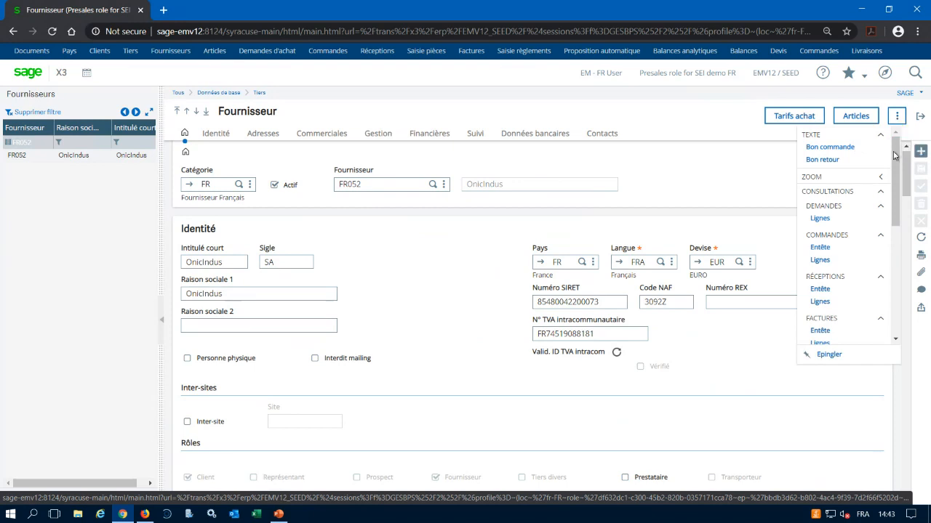
scroll(899, 187, down, 1)
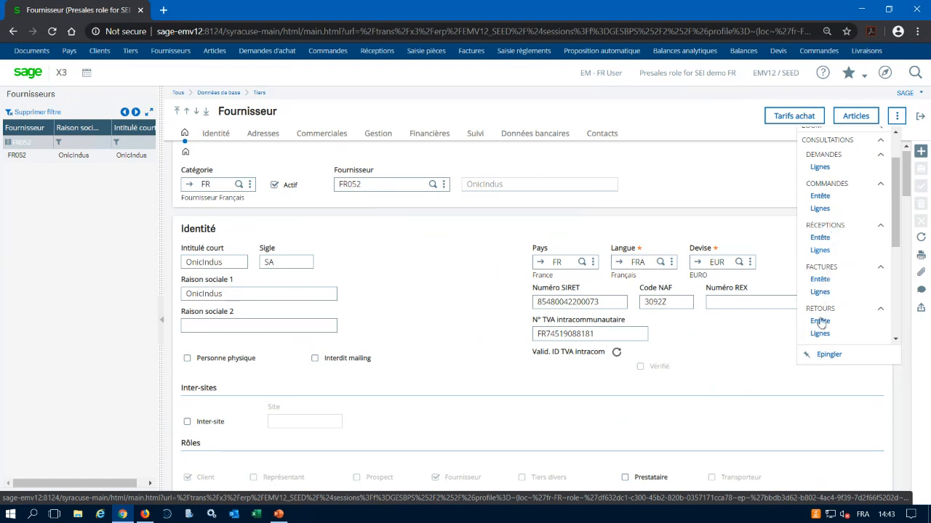
scroll(897, 198, down, 3)
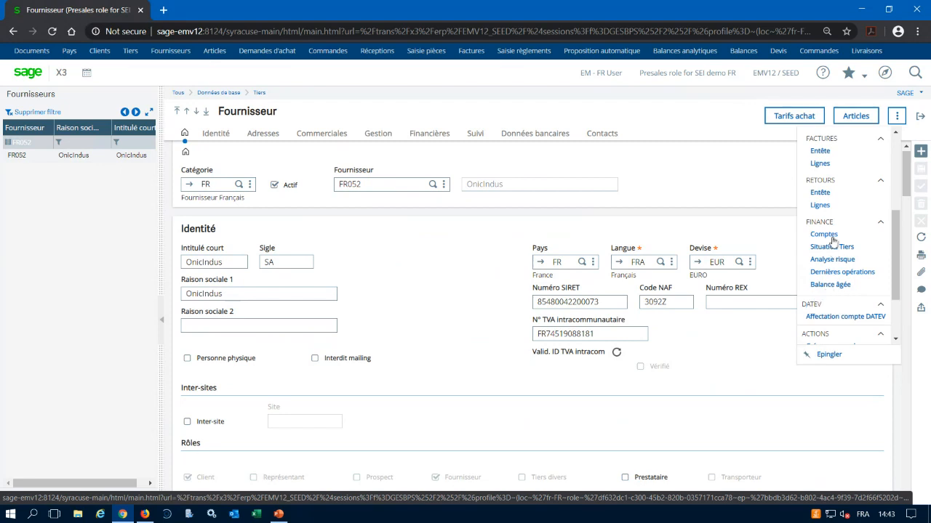
click(829, 235)
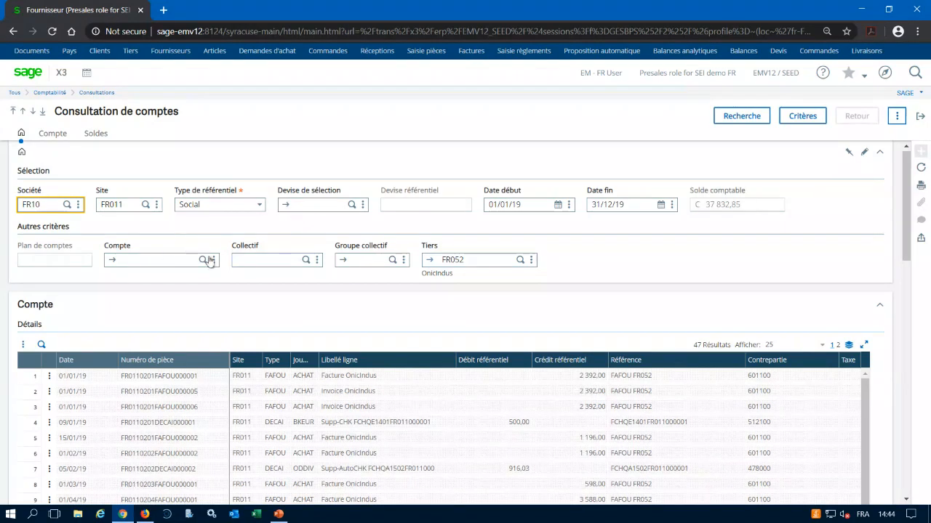
scroll(481, 432, down, 3)
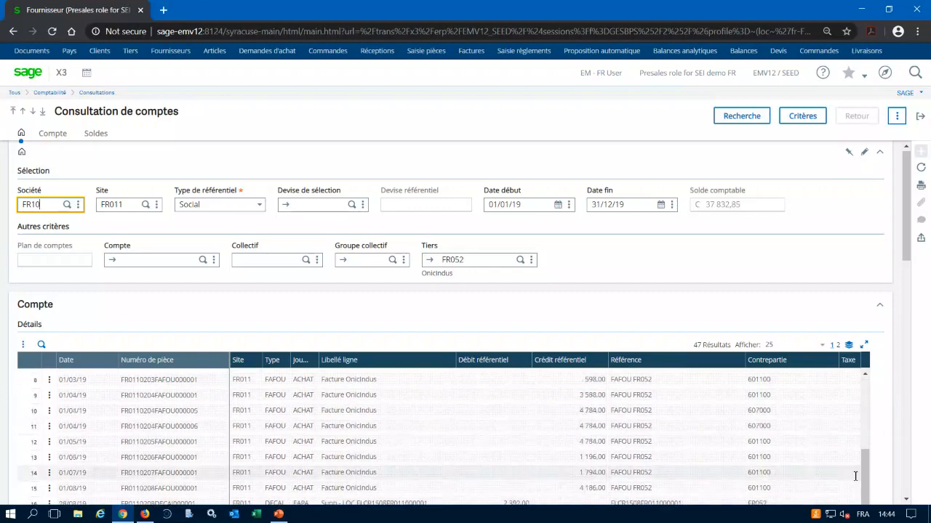
drag(866, 471, 872, 496)
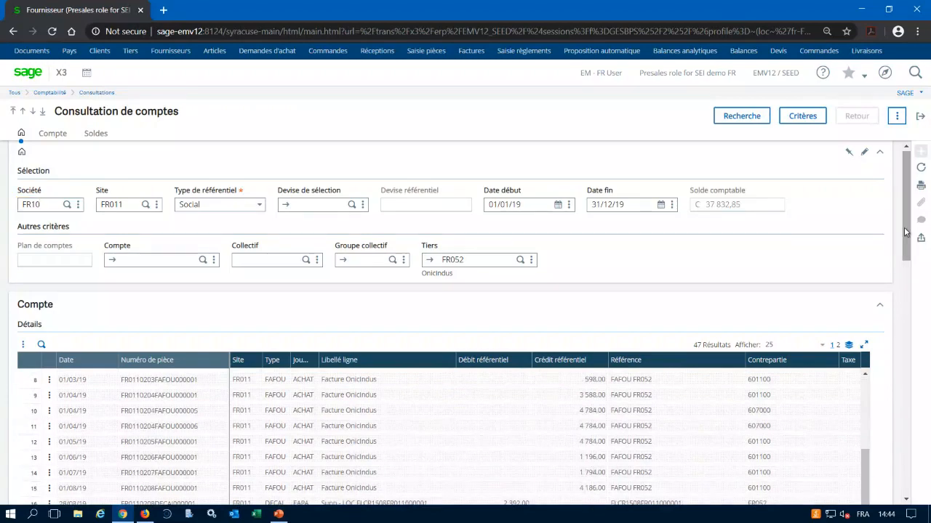
drag(907, 232, 915, 333)
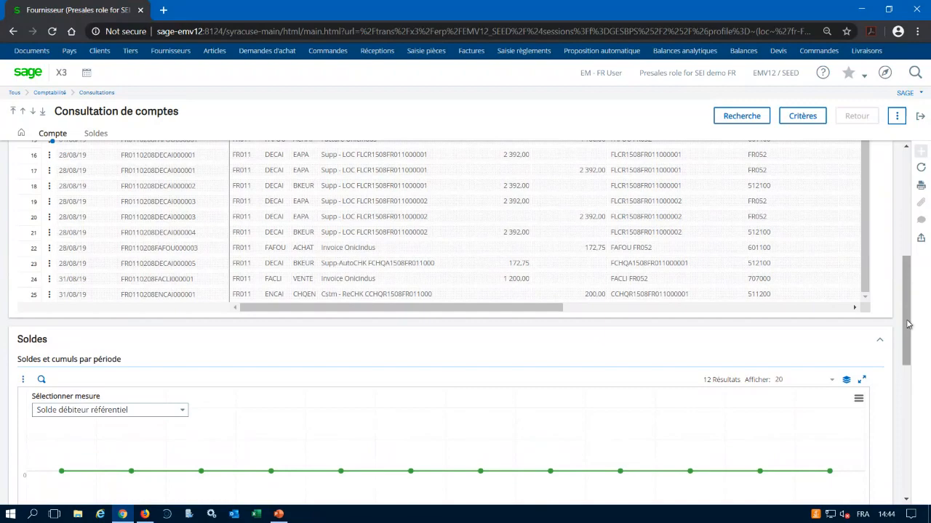
drag(907, 325, 908, 218)
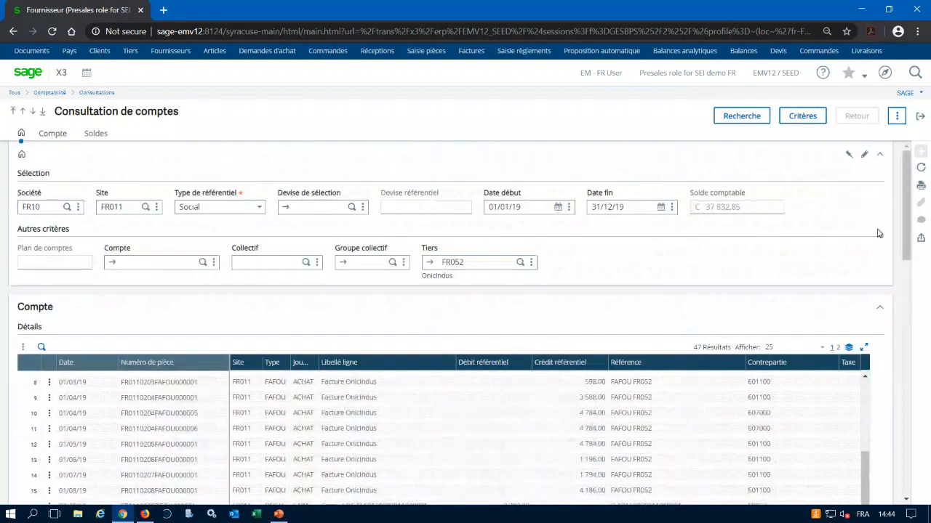
Restrict the supplier's account inquiry to Non lettrées entries with screen code STDL, apply it and look through the entries.
click(802, 116)
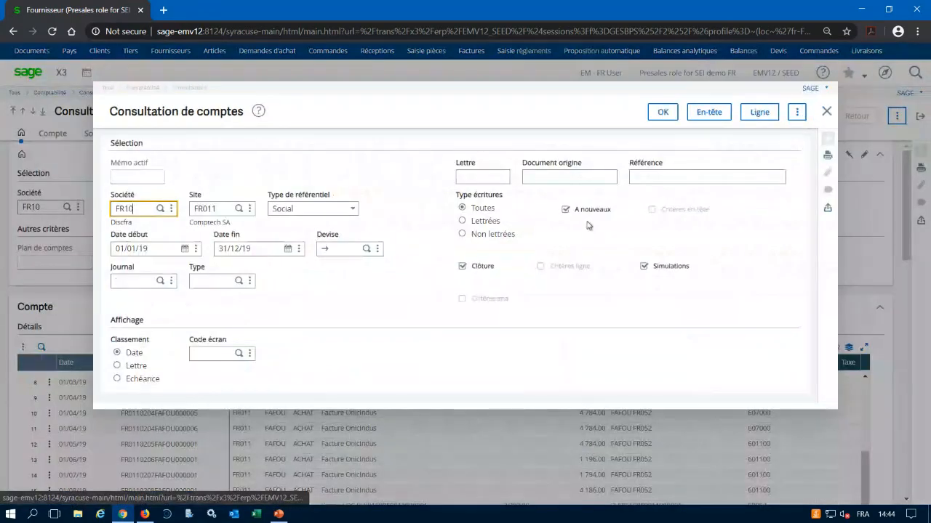
click(463, 235)
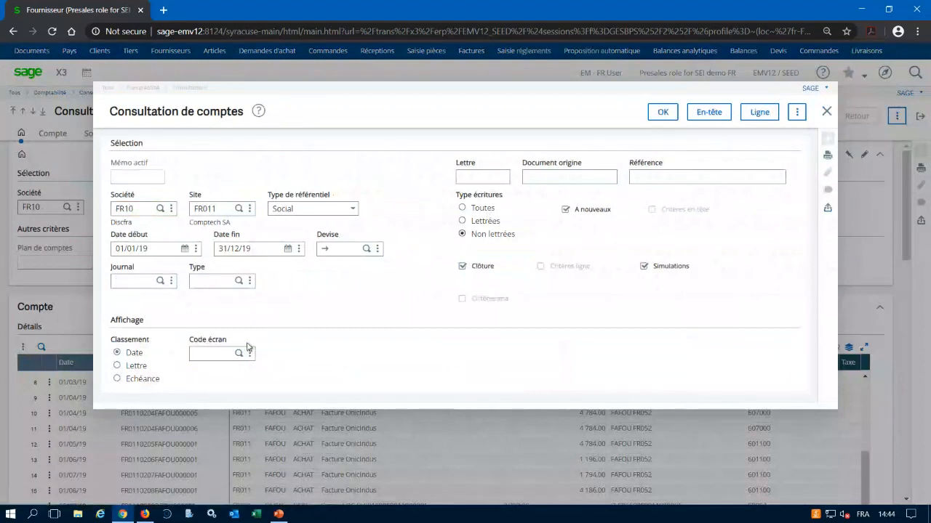
click(215, 354)
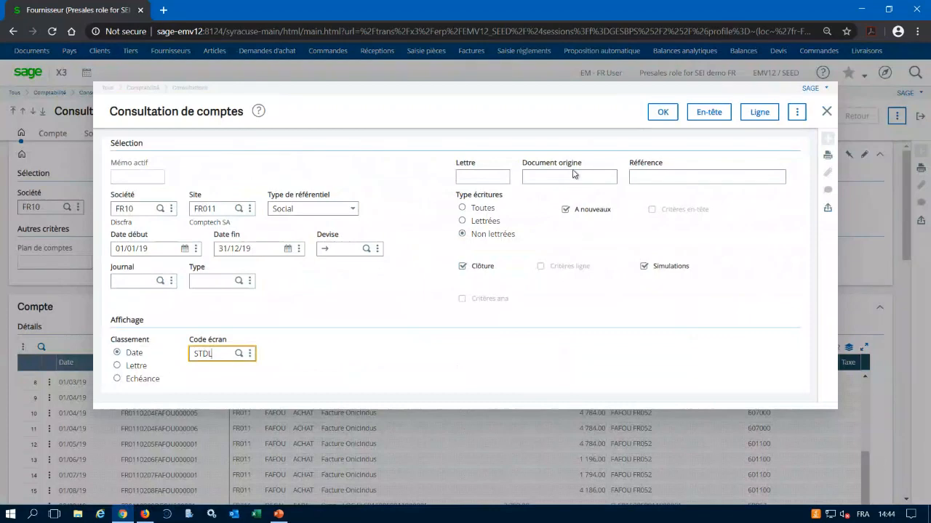
click(663, 113)
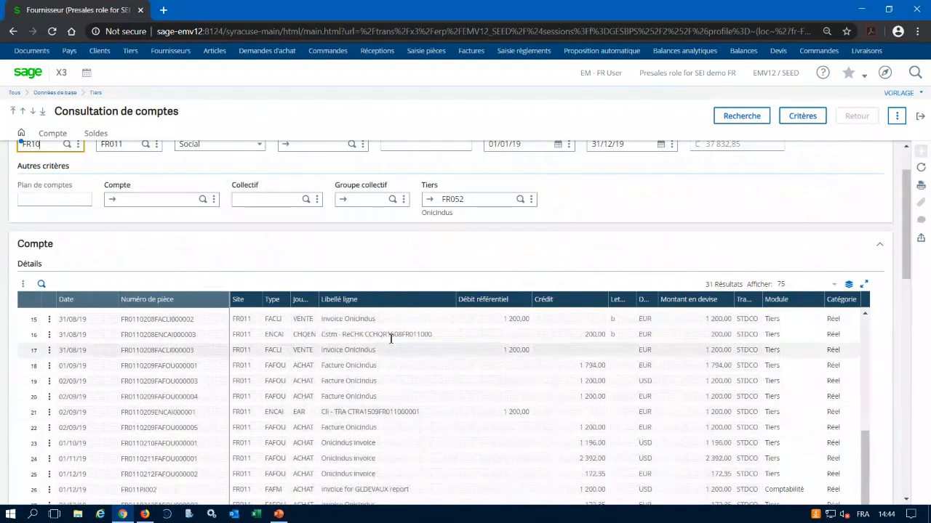
scroll(401, 353, up, 4)
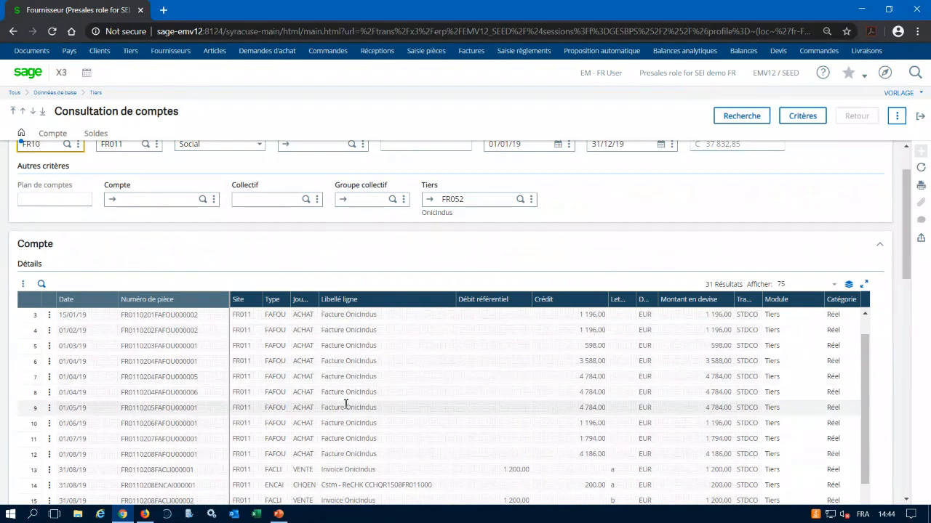
Open the due dates (Echéances) of the supplier invoice on line 3 dated 15/01/19, review them and close the window.
click(50, 317)
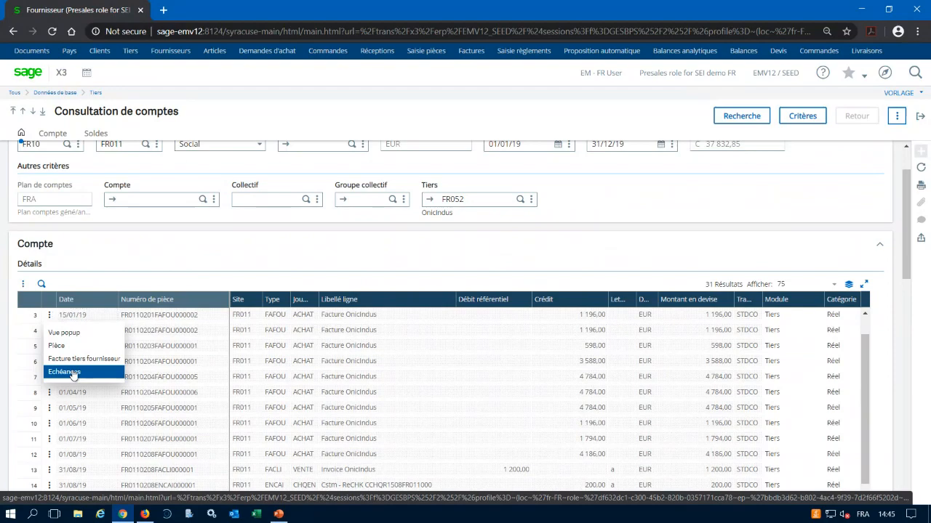
click(73, 373)
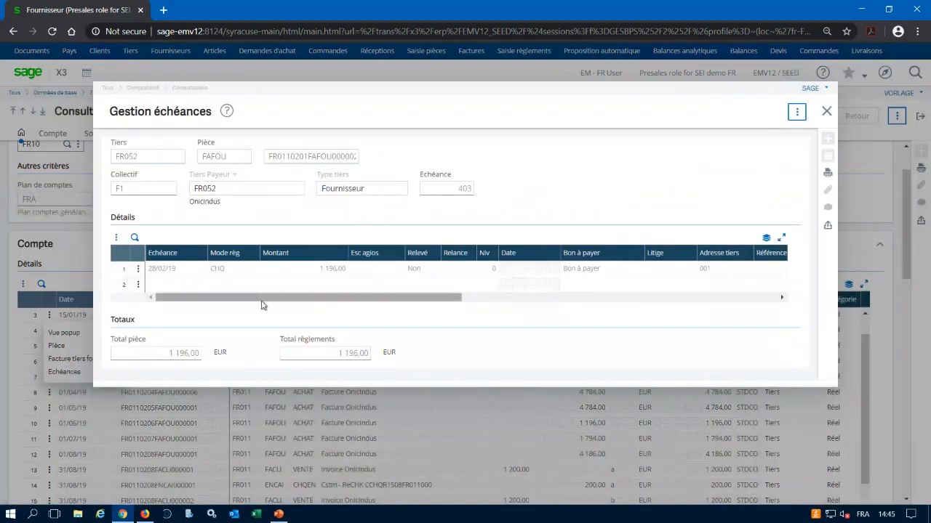
drag(262, 300, 158, 296)
click(827, 113)
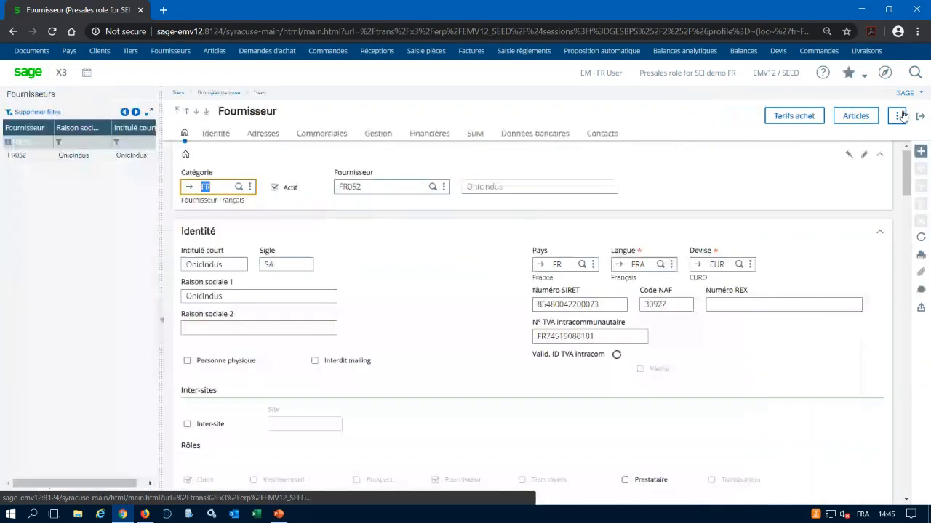
Open the supplier's Situation Tiers inquiry and look through the due-date schedule and its totals by interval.
click(897, 116)
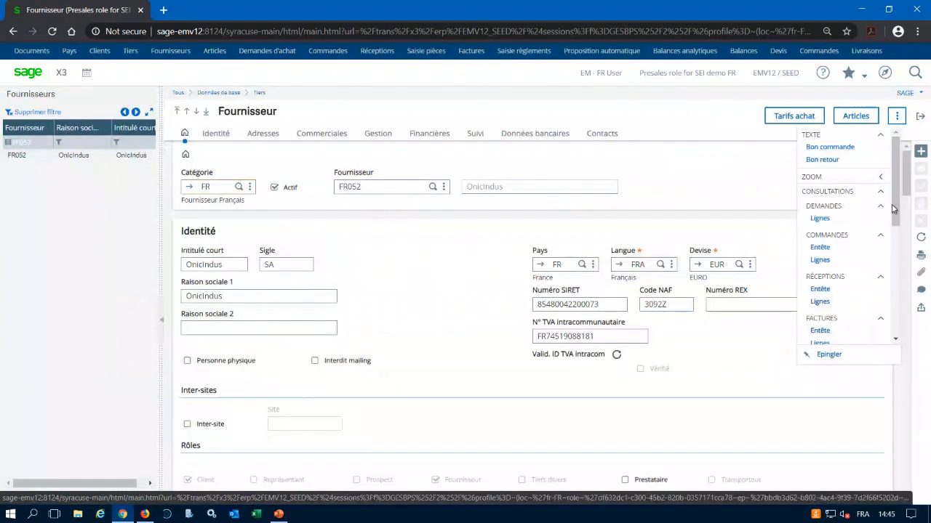
drag(896, 212, 898, 329)
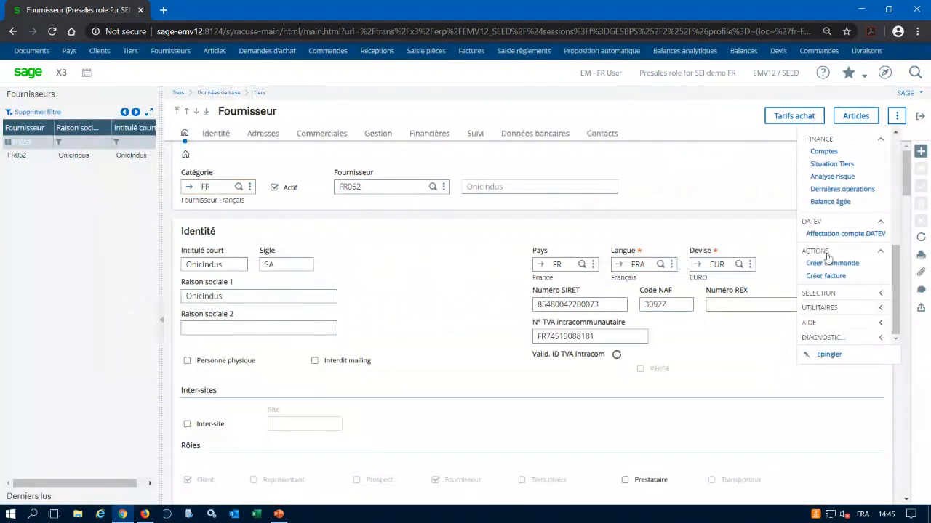
click(829, 164)
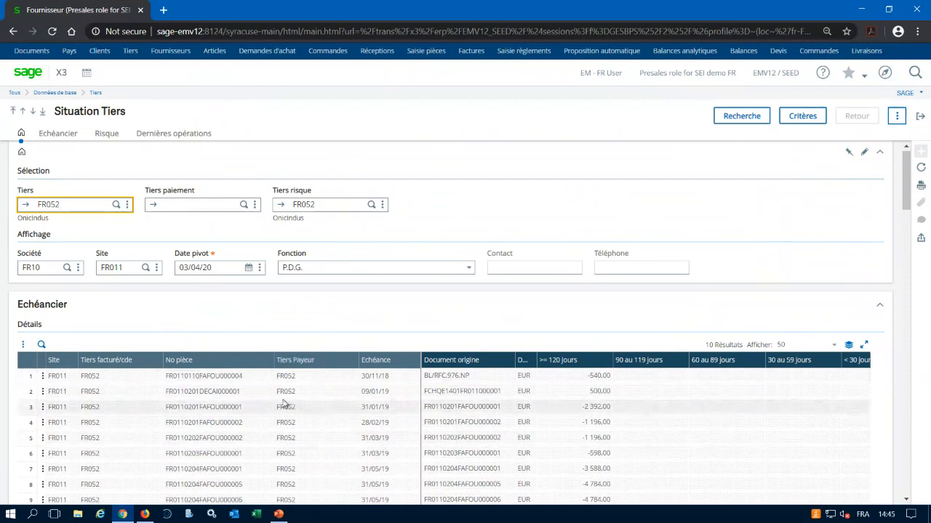
scroll(284, 404, down, 1)
scroll(283, 404, up, 1)
scroll(284, 404, down, 1)
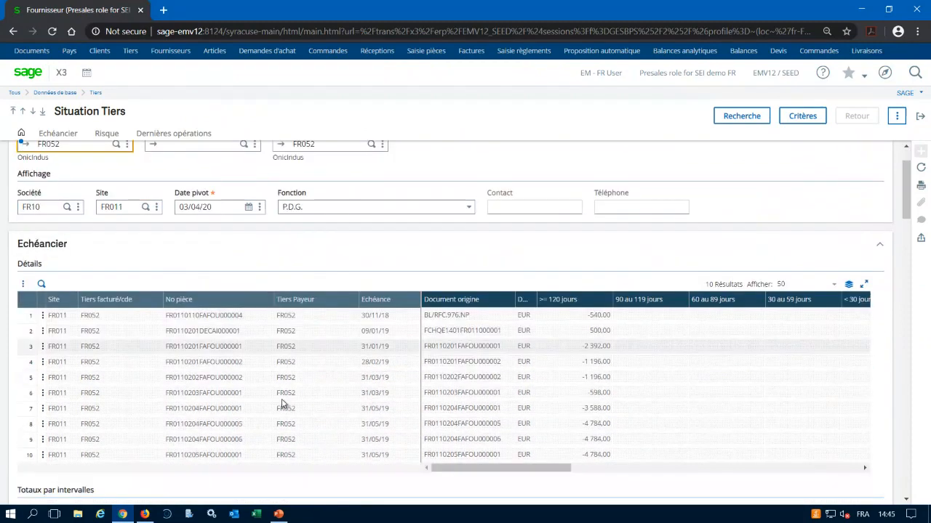
scroll(283, 404, down, 1)
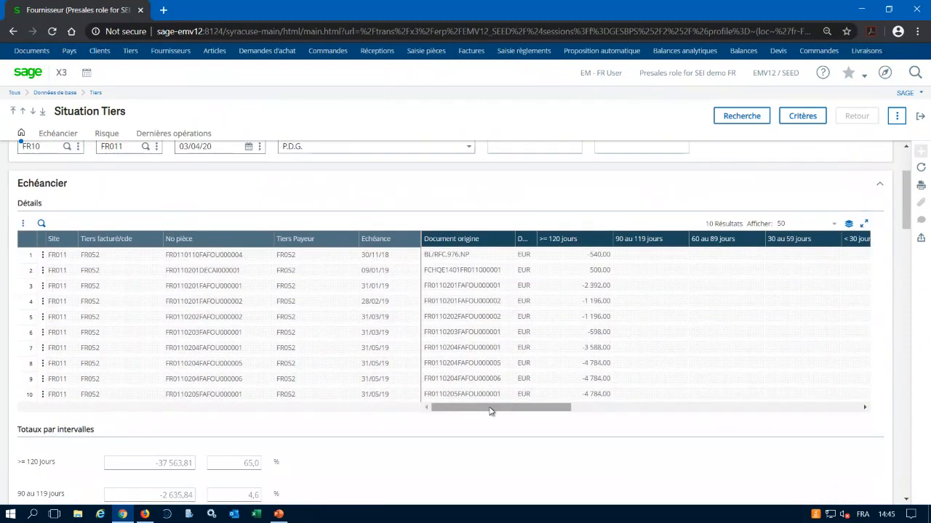
drag(490, 412, 451, 404)
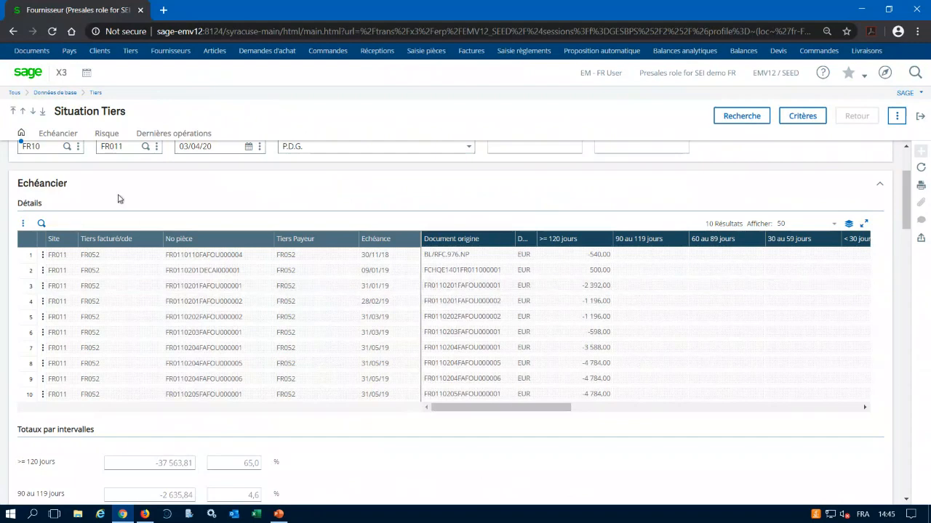
scroll(120, 196, up, 2)
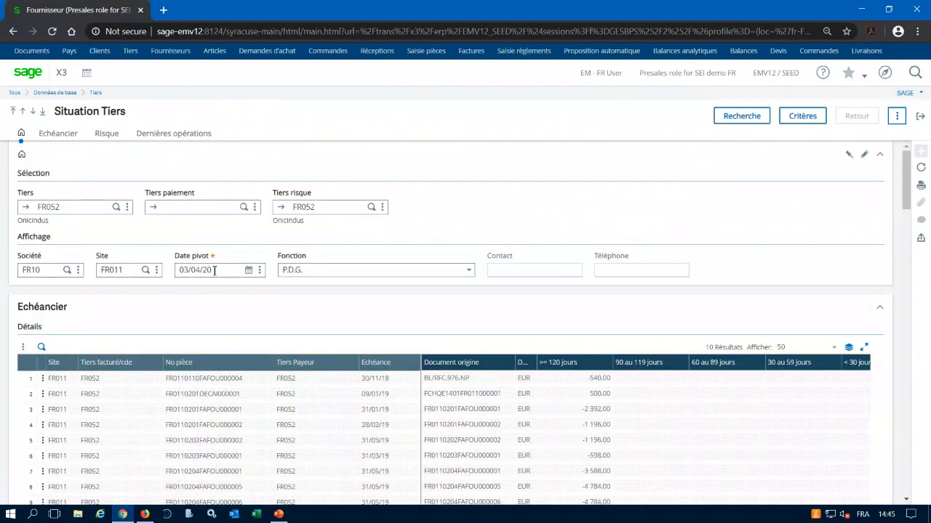
Page forward twice through the supplier's due-date schedule as of 03/04/20, examining the due dates and amounts by ageing interval.
click(215, 270)
click(899, 119)
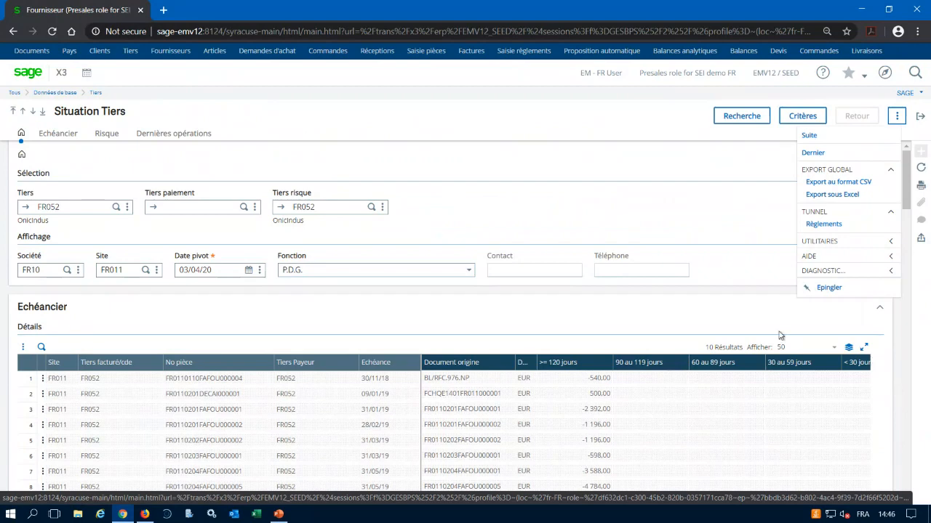
click(900, 118)
click(809, 136)
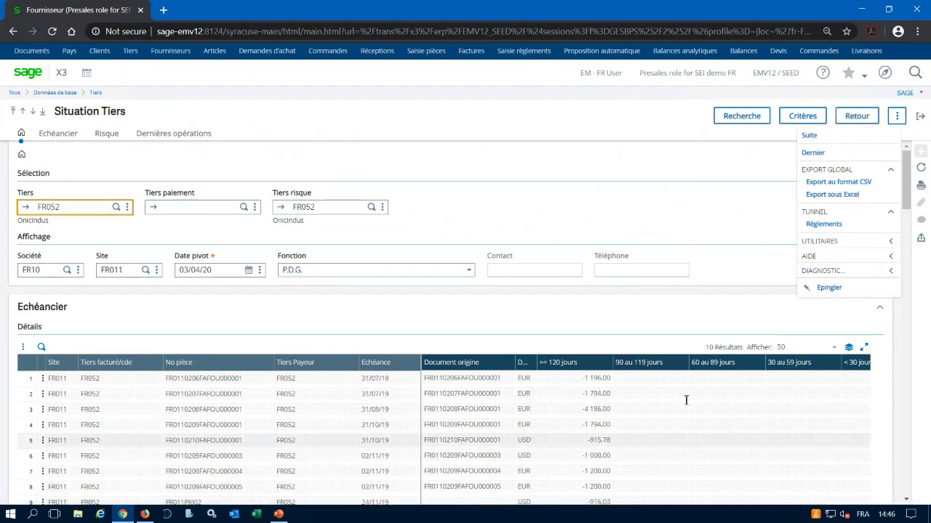
scroll(687, 395, down, 3)
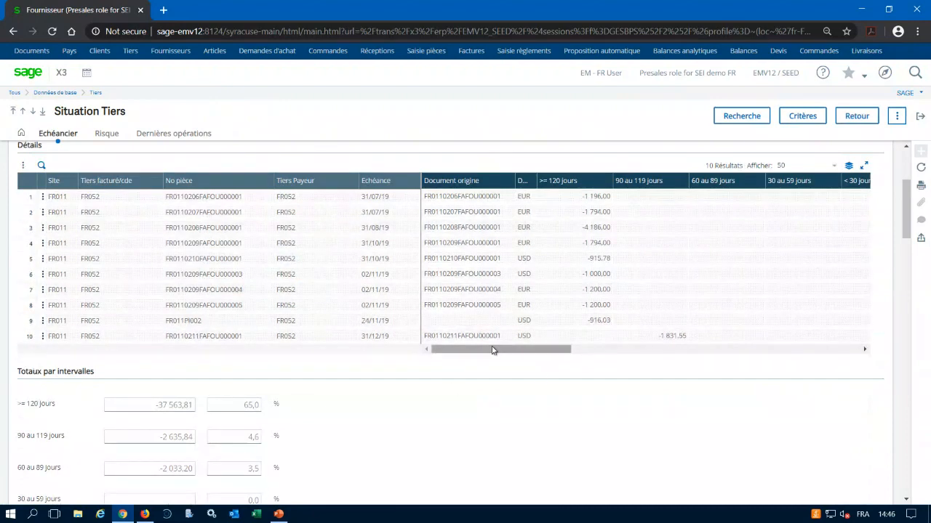
mouse_move(493, 355)
mouse_down()
mouse_move(642, 363)
mouse_move(507, 359)
mouse_up()
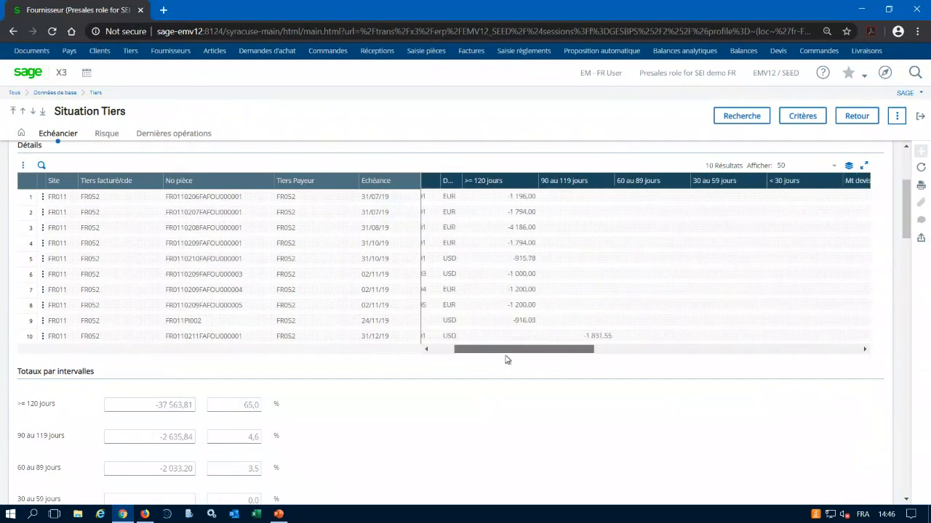
click(897, 116)
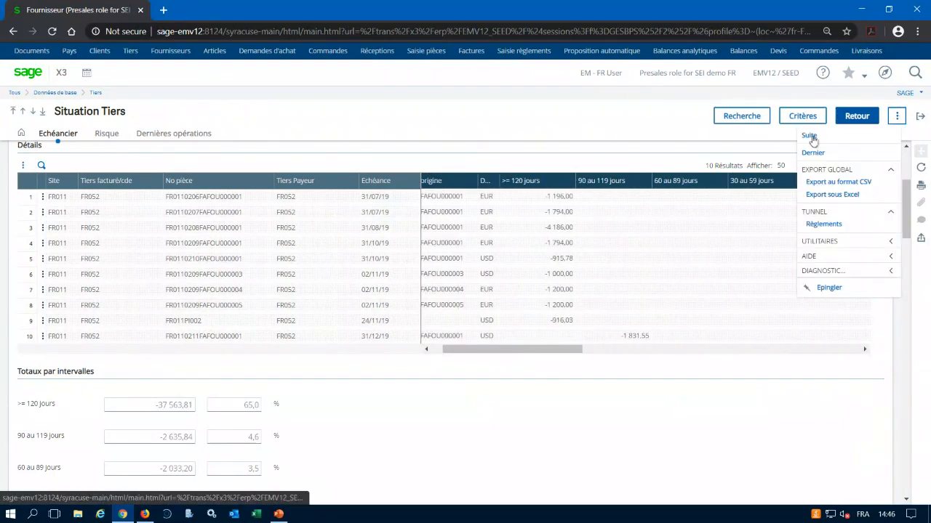
click(812, 137)
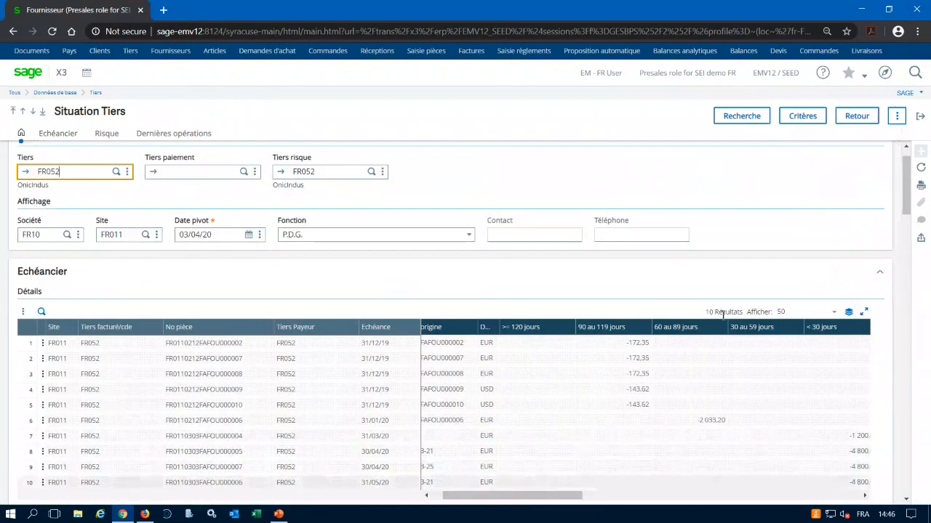
Narrow the >= 120, 90 au 119 and 60 au 89 jours columns in the enlarged schedule grid, restore it and review the totals by interval.
click(864, 312)
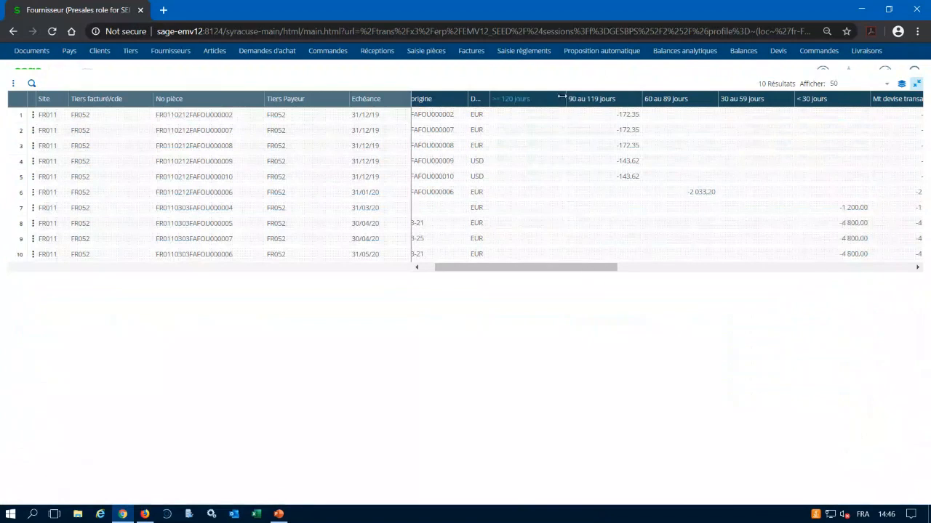
drag(561, 97, 534, 102)
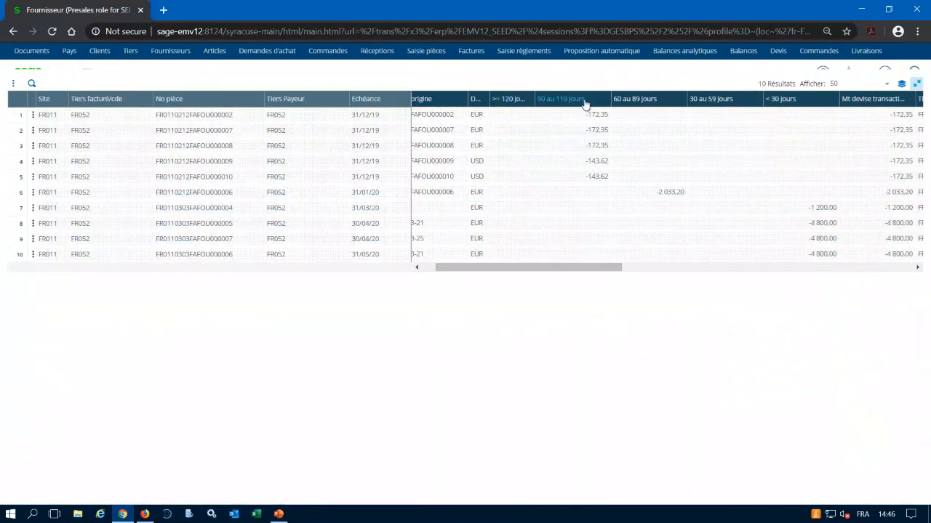
drag(596, 102, 579, 102)
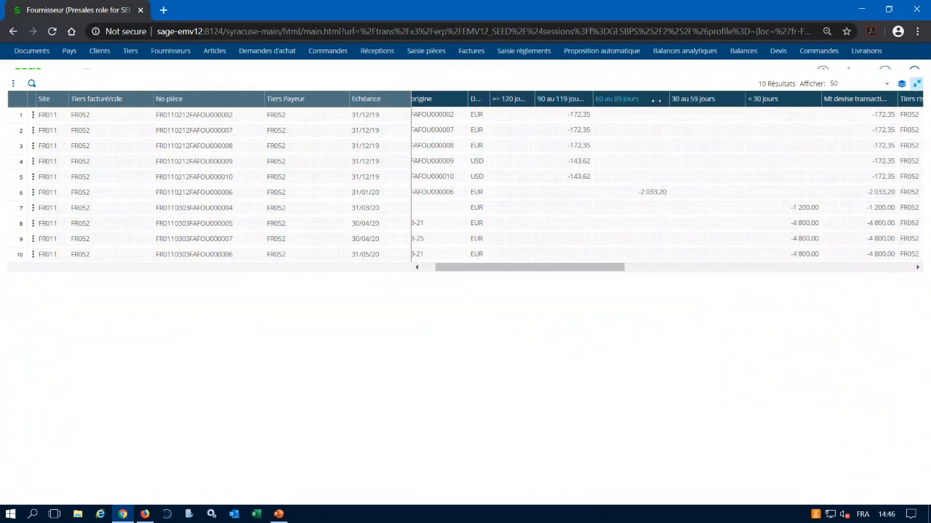
drag(655, 100, 654, 100)
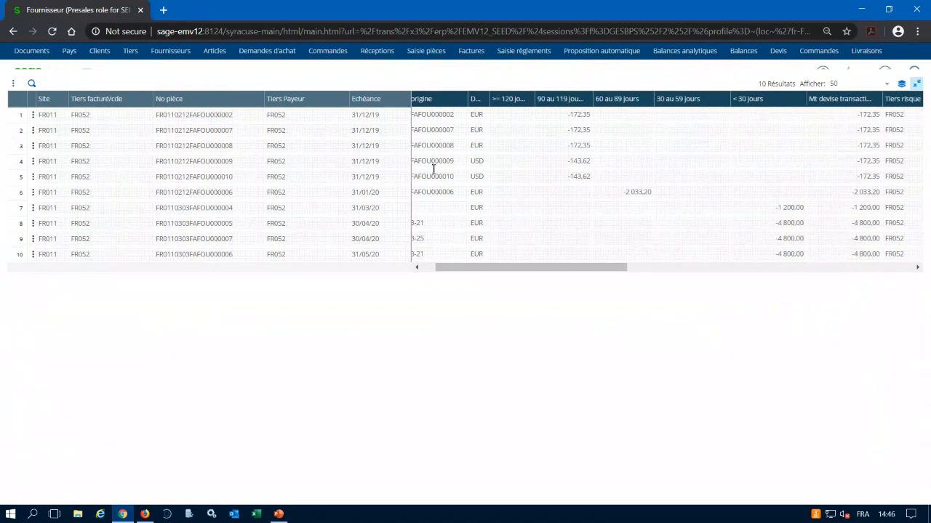
click(916, 85)
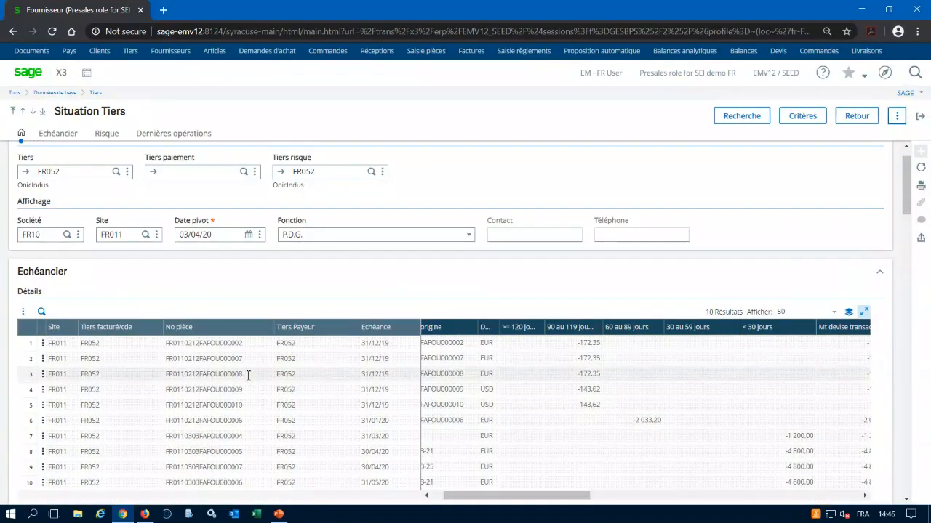
scroll(243, 368, down, 4)
scroll(215, 359, down, 1)
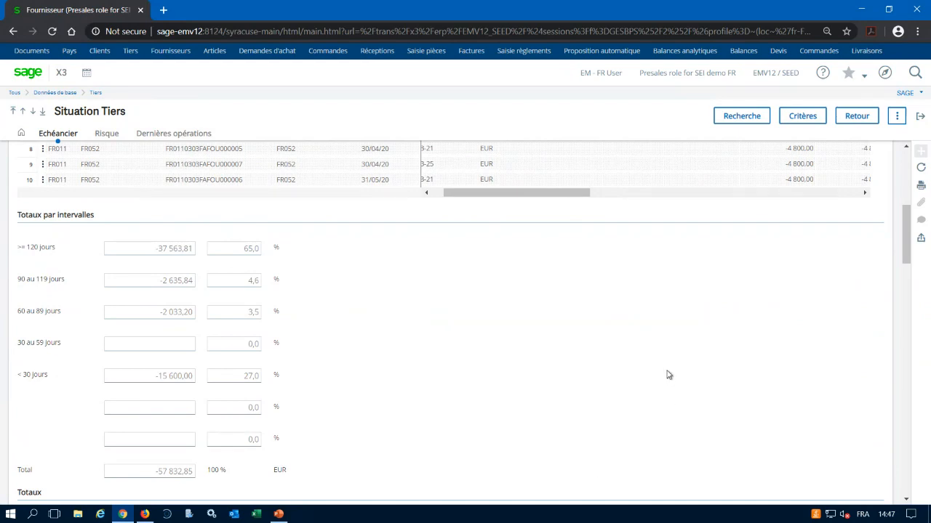
scroll(461, 439, down, 3)
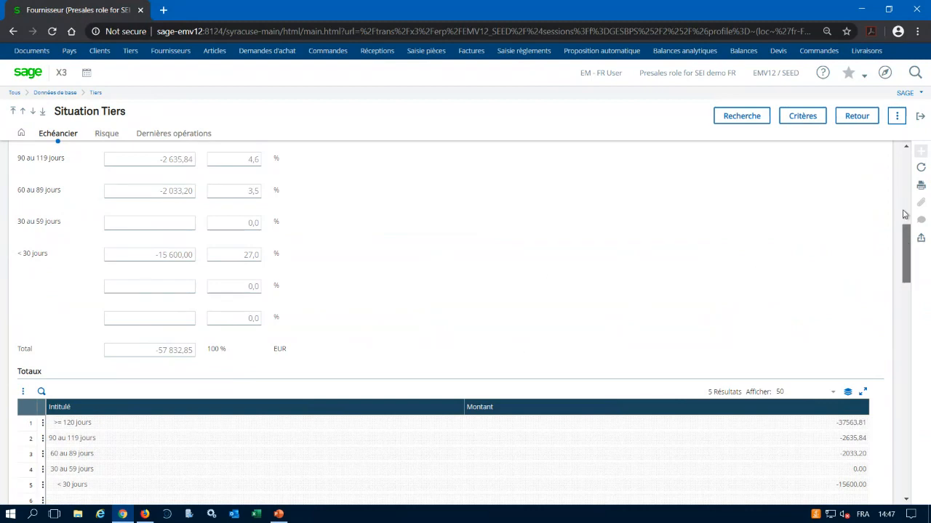
Set the Date pivot to 30/04/20 and rerun the search to recalculate the schedule.
scroll(903, 214, up, 10)
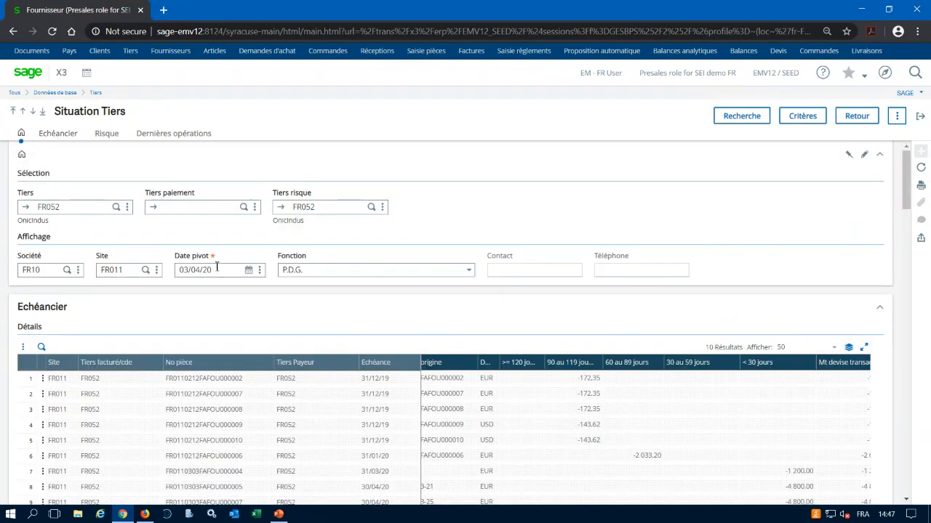
click(217, 269)
key(BackSpace)
key(BackSpace)
key(BackSpace)
key(BackSpace)
key(BackSpace)
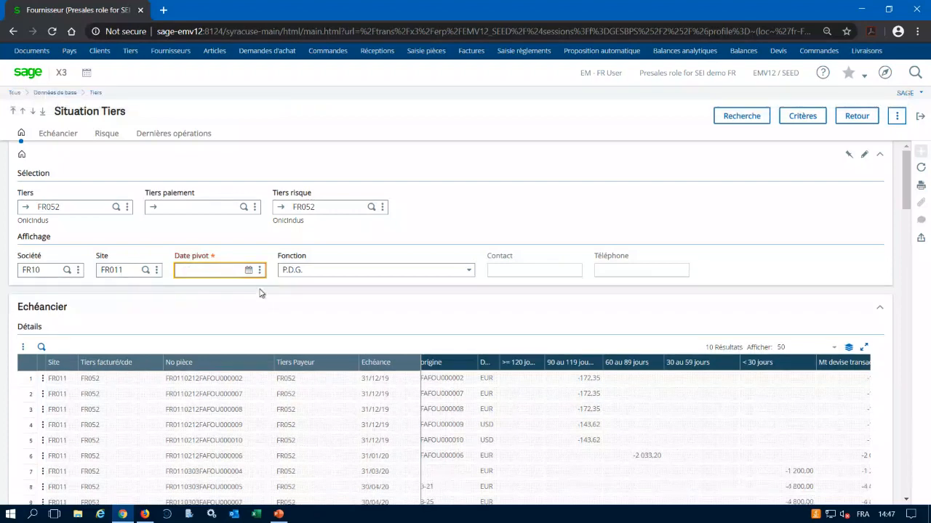
text(3)
text(0/04/)
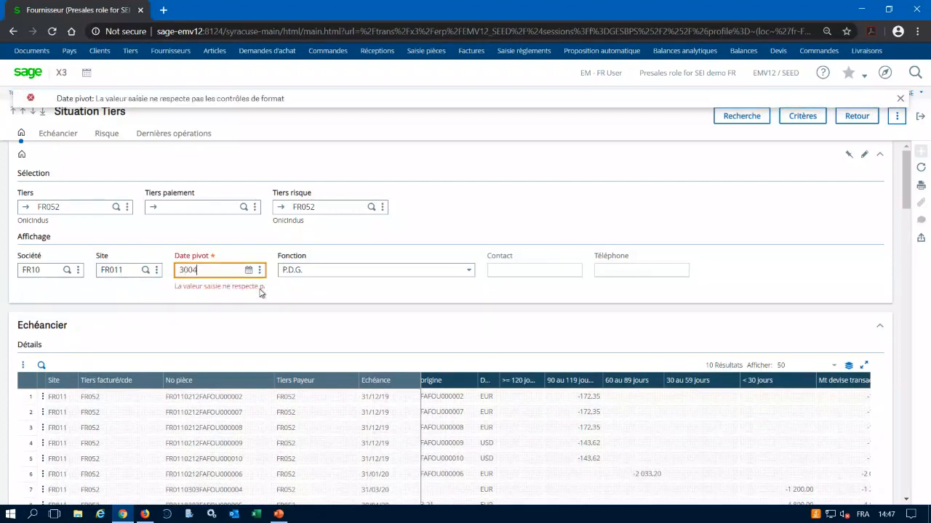
text(20)
key(Tab)
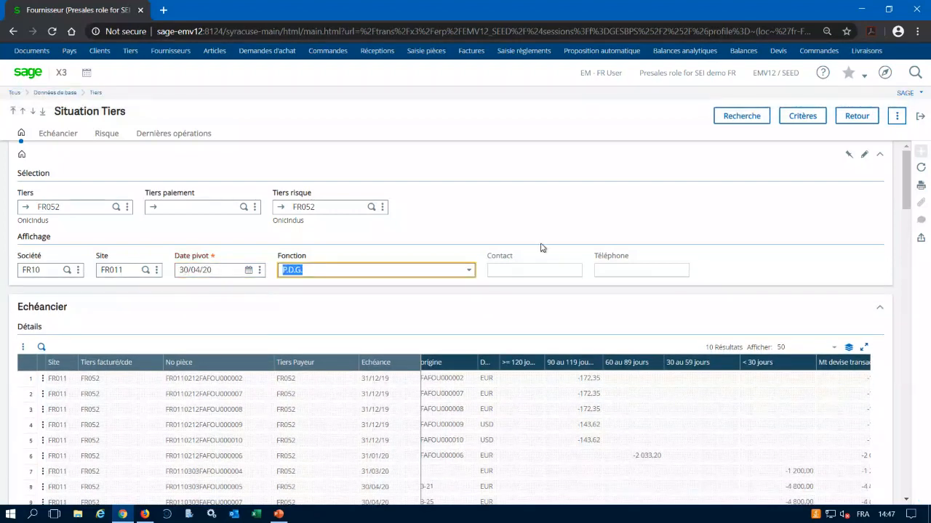
click(729, 119)
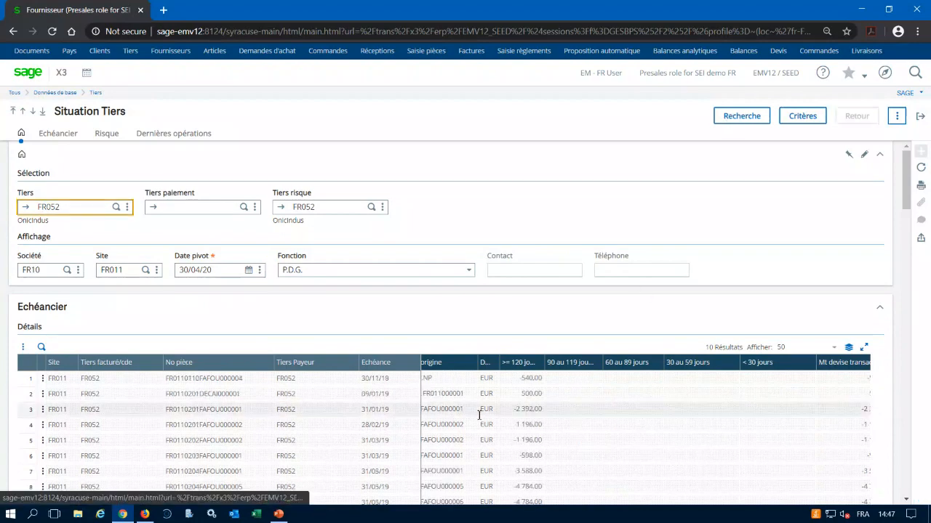
Enlarge the recalculated schedule grid, look across its ageing and accounting columns, and restore its normal size.
scroll(524, 408, down, 2)
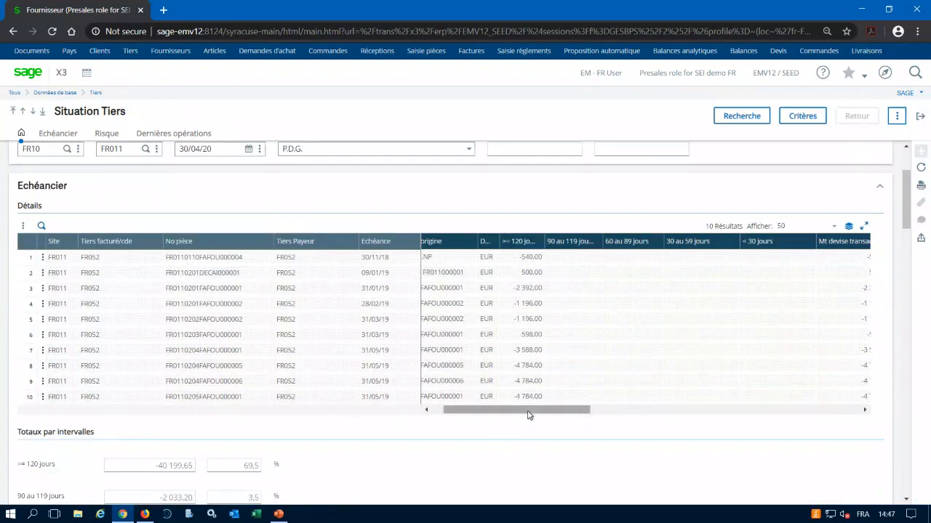
click(864, 225)
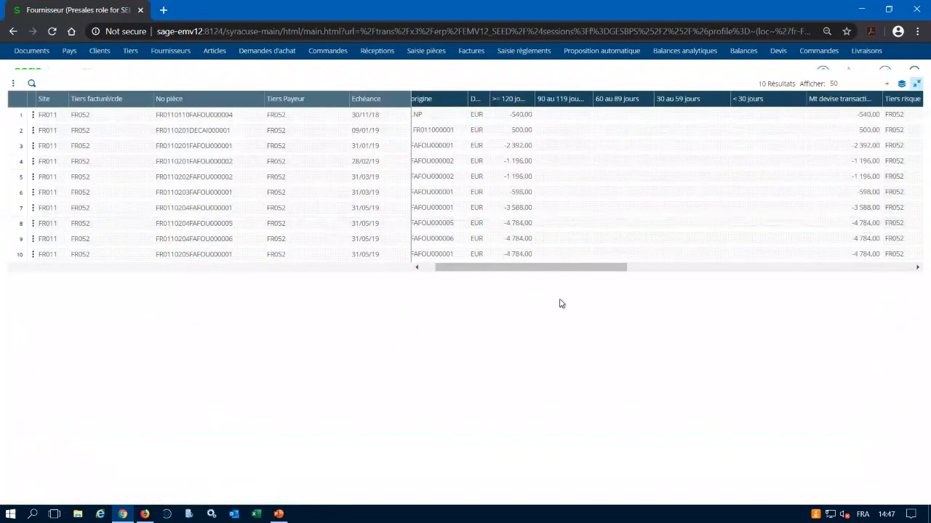
drag(563, 271, 689, 277)
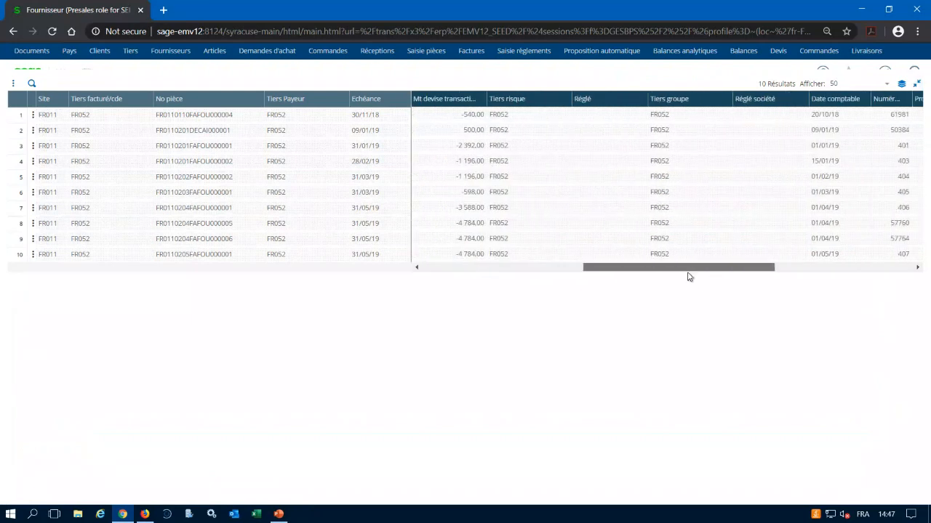
click(496, 266)
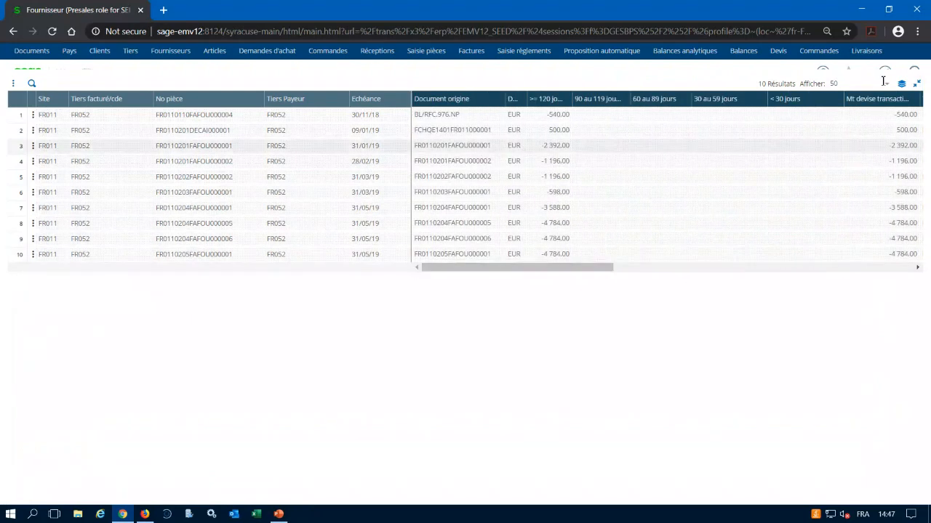
click(916, 84)
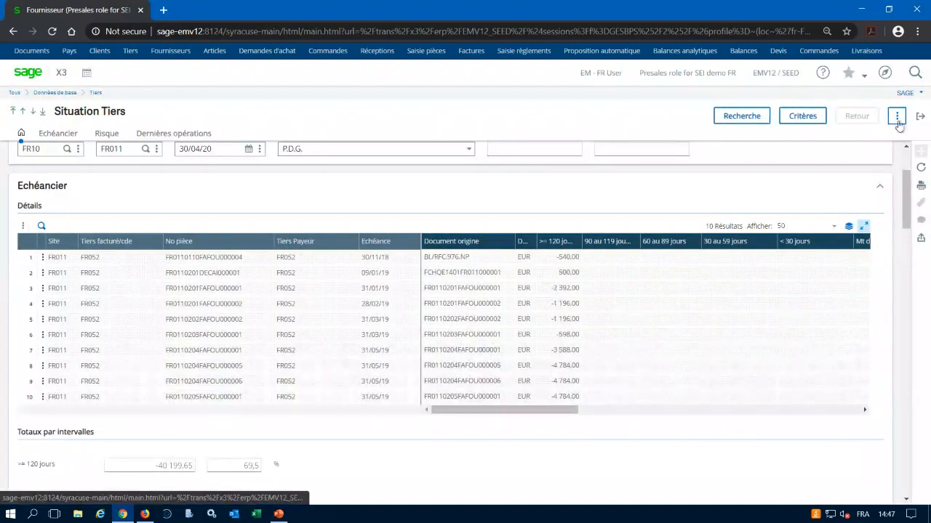
Show the last page of the recalculated schedule and examine its ageing columns and the totals by interval.
click(897, 118)
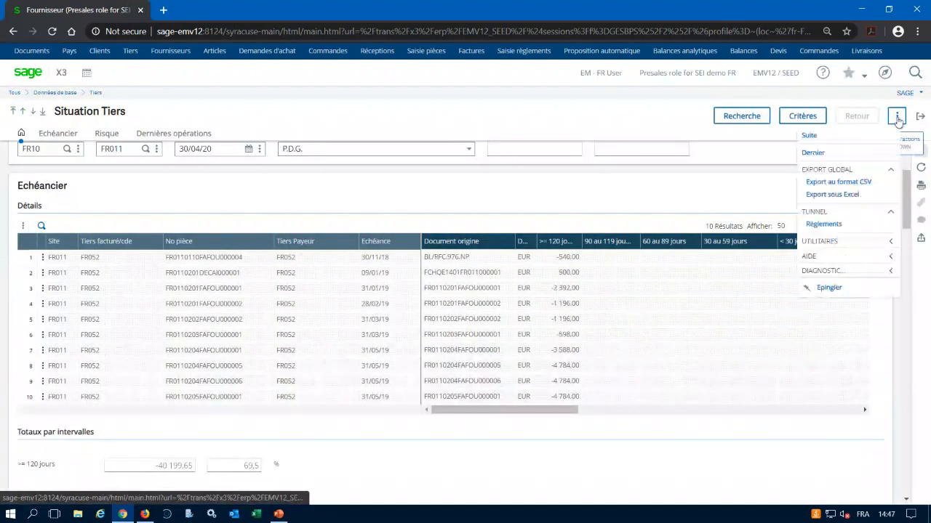
click(819, 154)
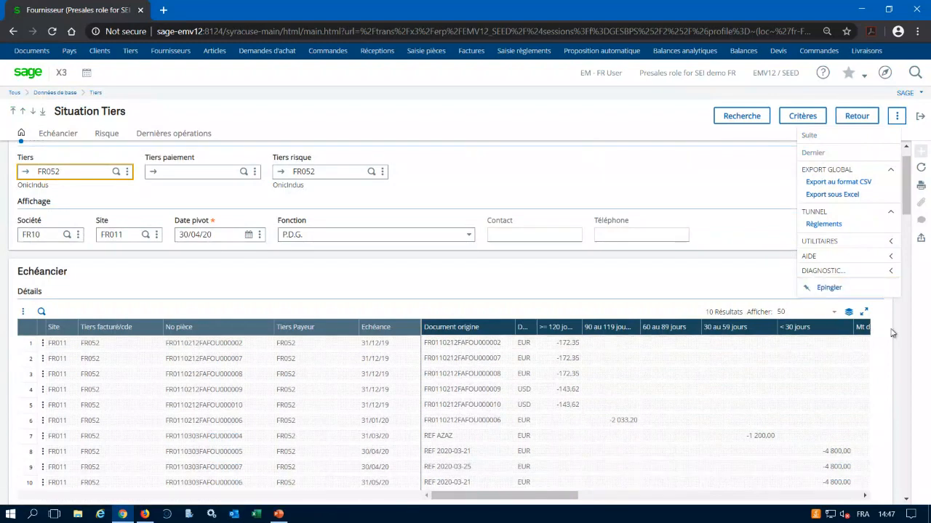
scroll(906, 200, down, 3)
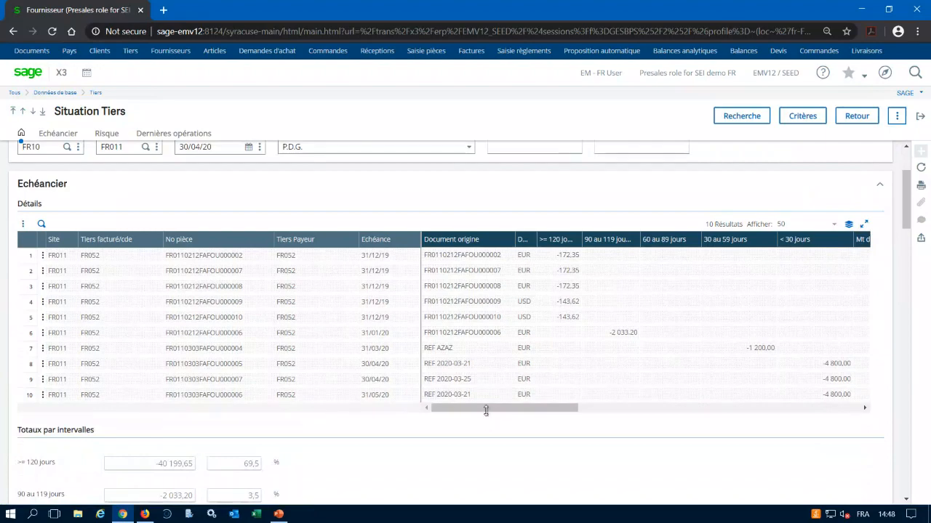
drag(486, 409, 521, 408)
scroll(225, 462, down, 3)
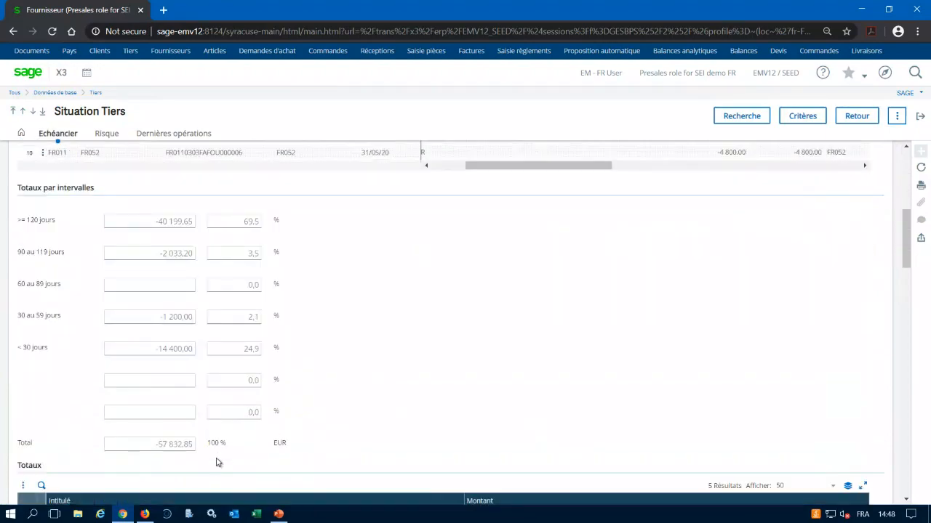
scroll(357, 376, up, 10)
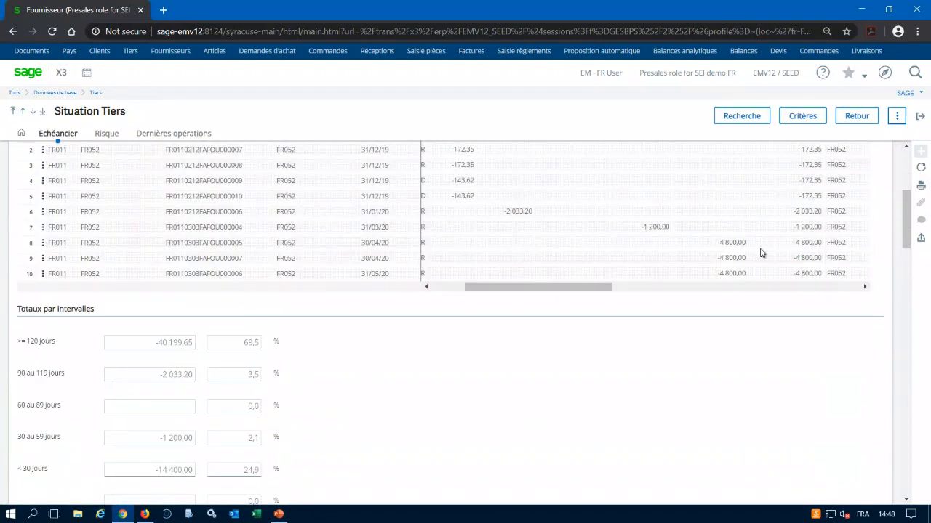
Return to the supplier record, open its finance risk analysis (Analyse risque) and go to the Risque section.
click(897, 117)
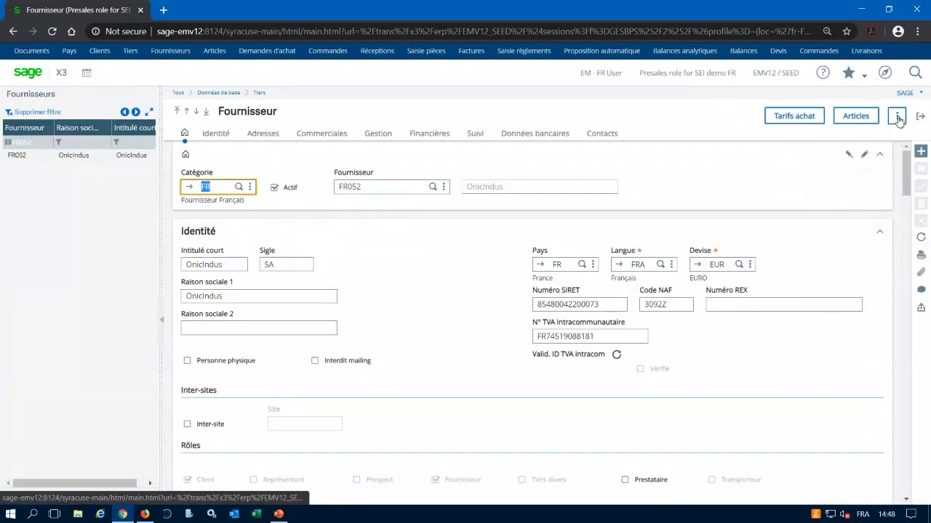
click(898, 117)
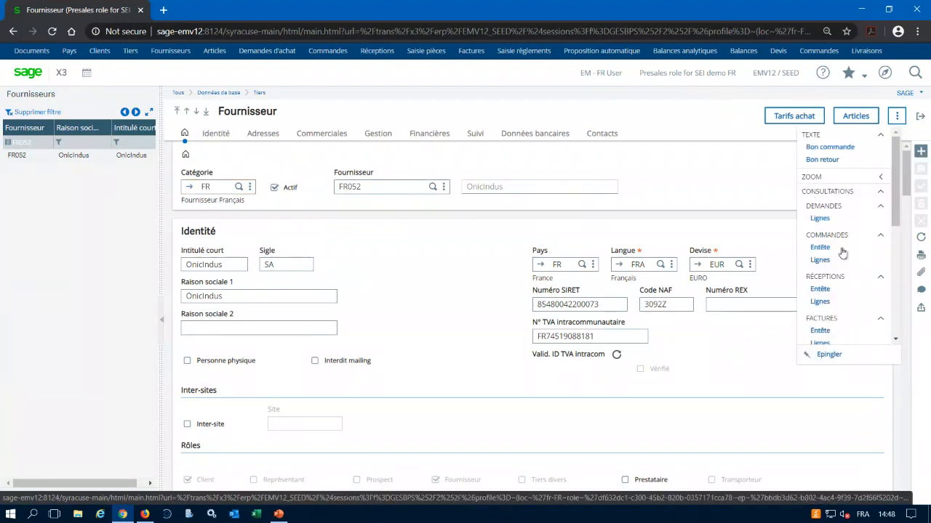
scroll(847, 243, down, 3)
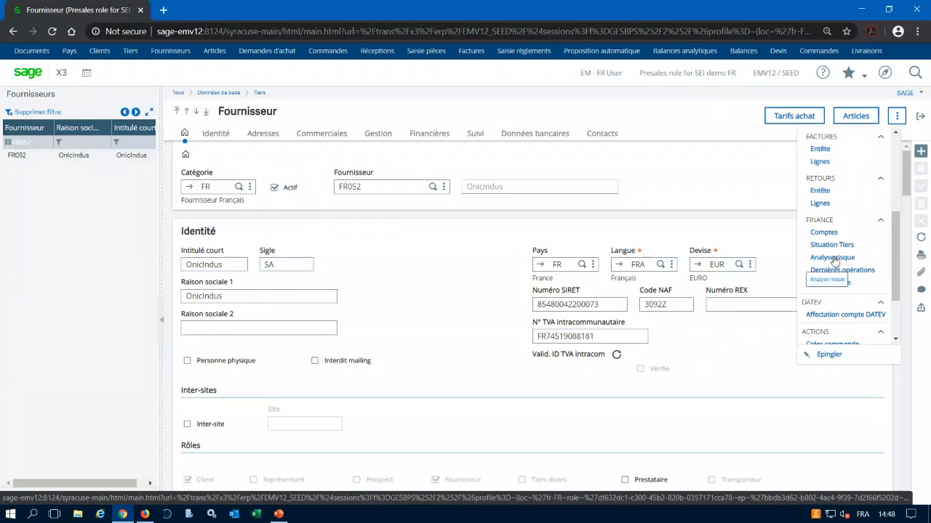
click(834, 259)
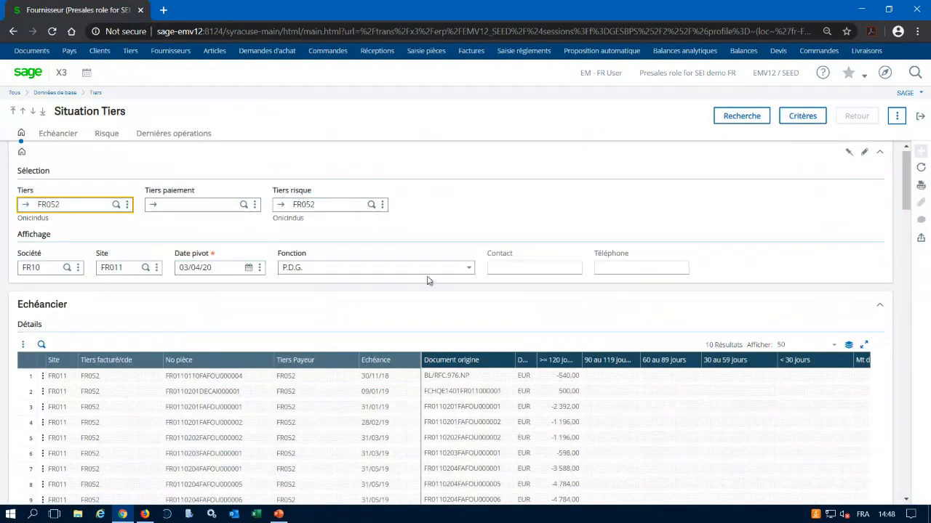
scroll(349, 341, down, 2)
scroll(349, 341, down, 5)
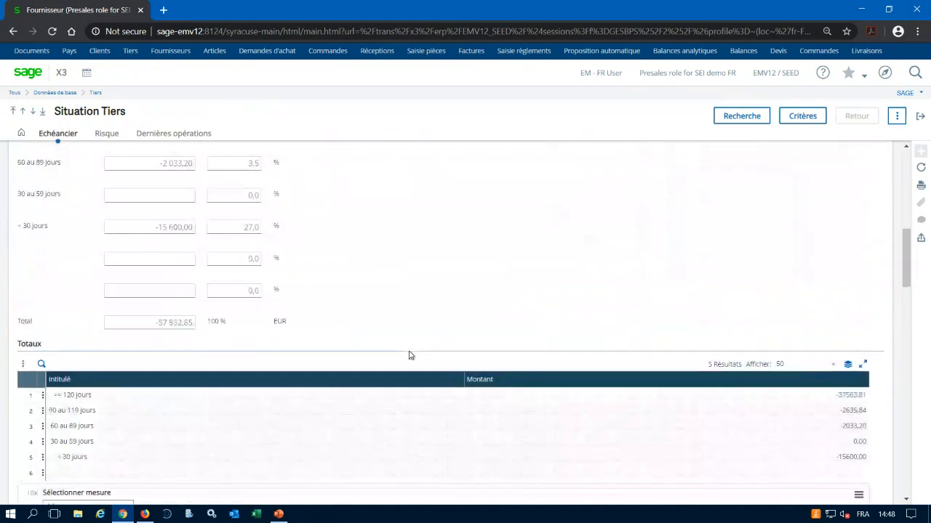
scroll(409, 355, down, 3)
scroll(409, 355, down, 3)
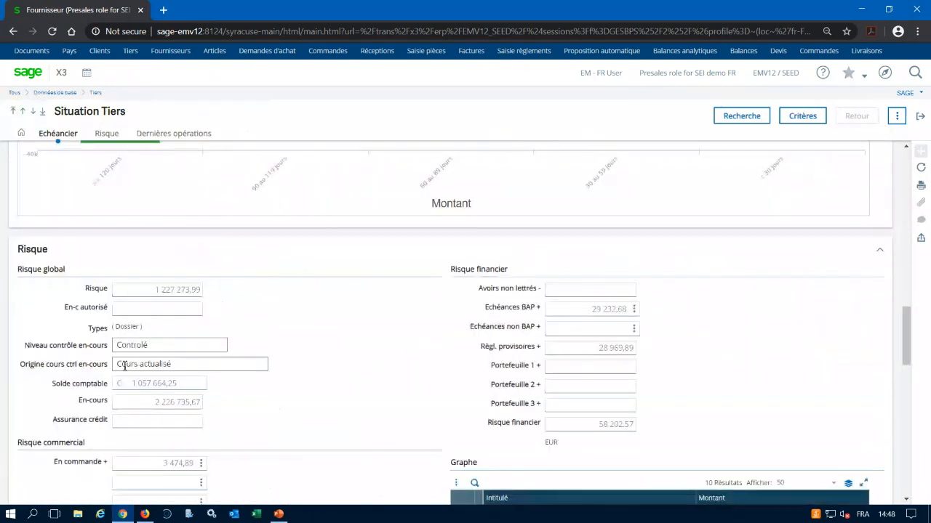
Examine the global, commercial and financial risk amounts and the Graphe table in the supplier's Risque section.
scroll(124, 366, down, 2)
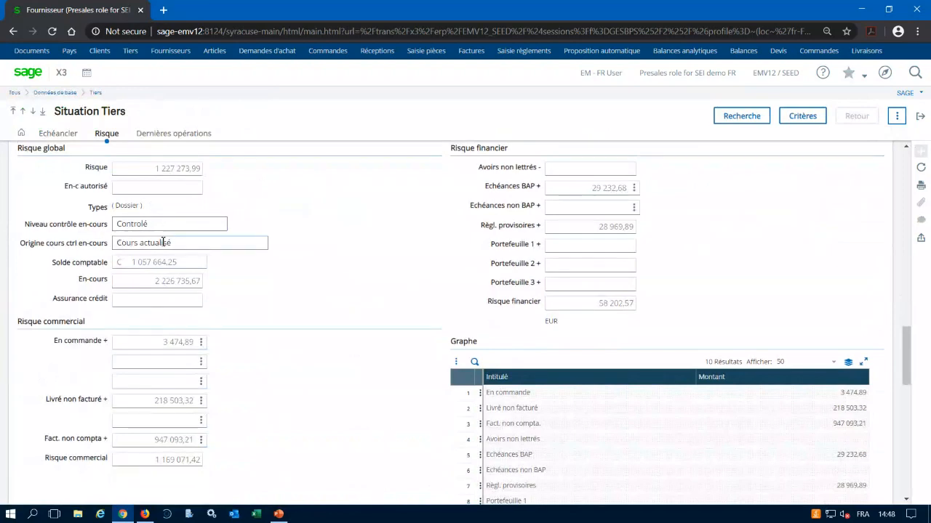
scroll(212, 262, up, 1)
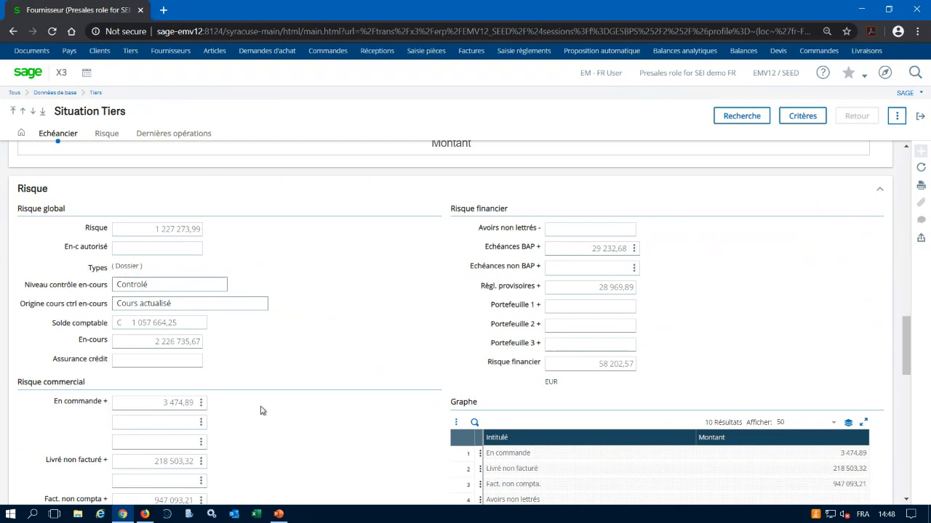
scroll(132, 426, down, 1)
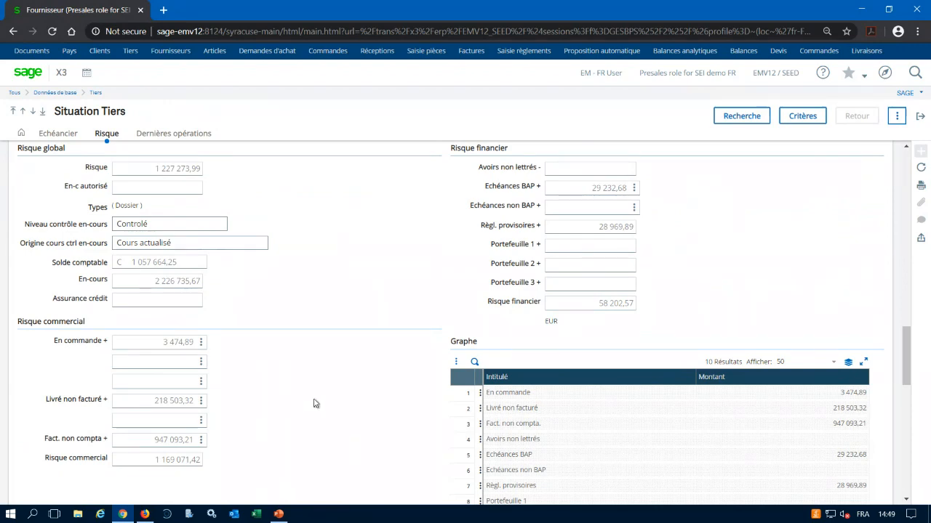
scroll(328, 399, up, 1)
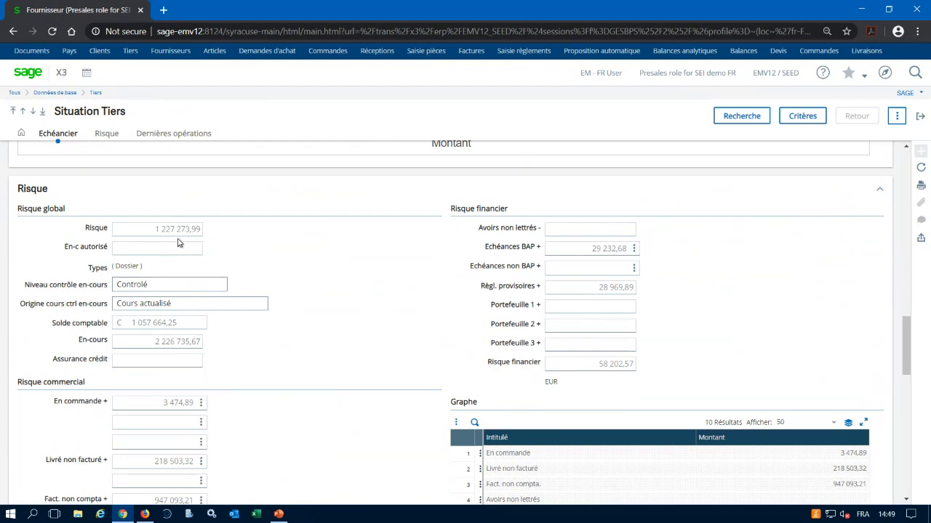
Return to the supplier record, open its finance inquiry Dernières opérations and go to the Dernières opérations section.
click(918, 116)
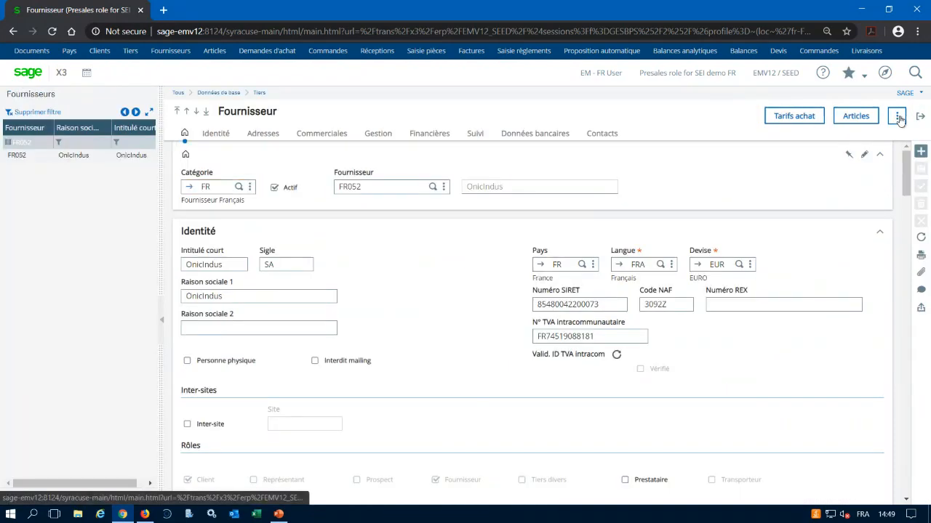
click(898, 117)
scroll(829, 312, down, 3)
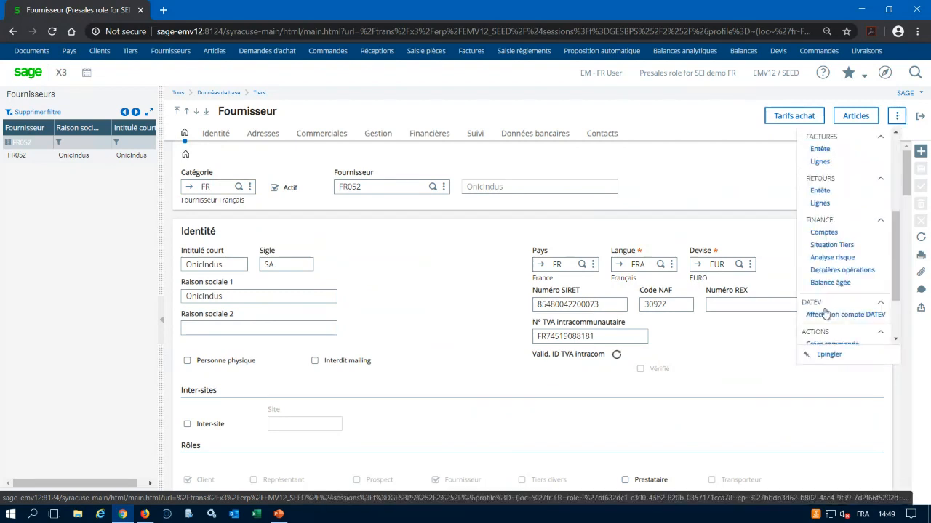
click(832, 271)
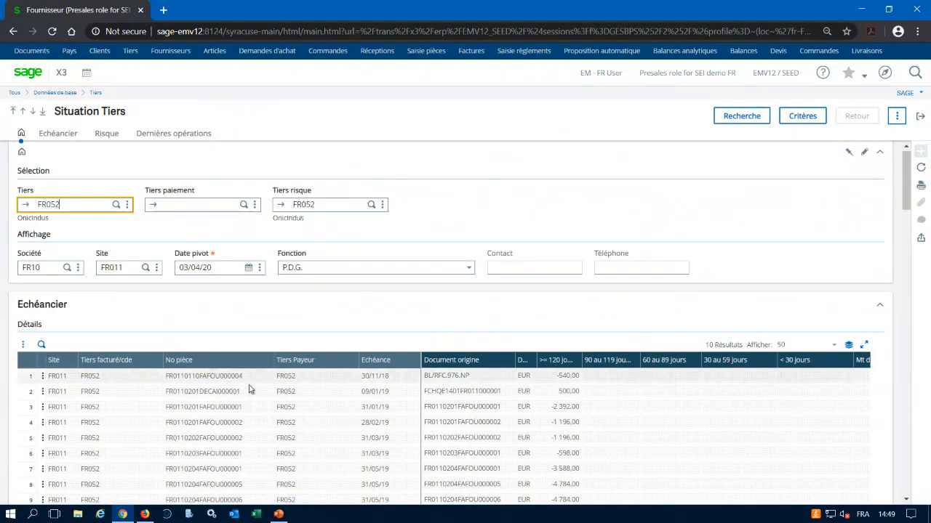
scroll(274, 389, down, 2)
scroll(276, 304, up, 2)
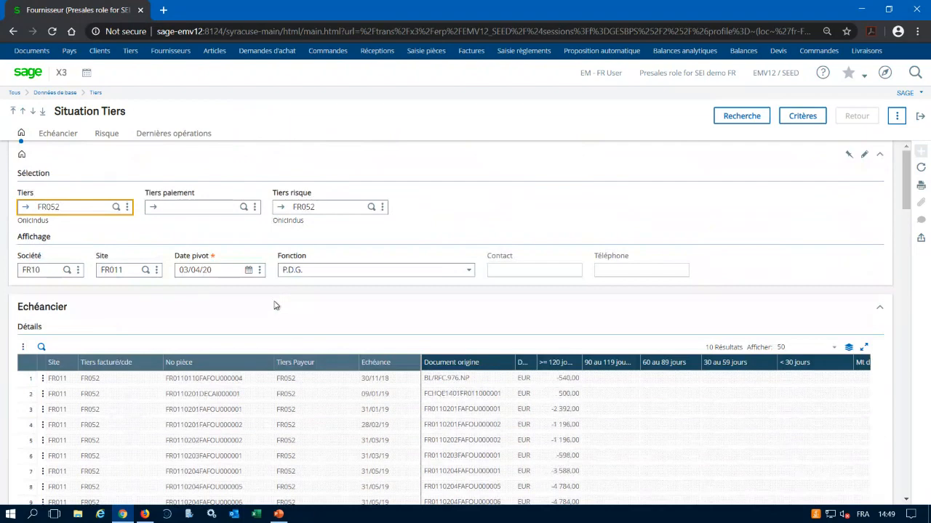
click(193, 138)
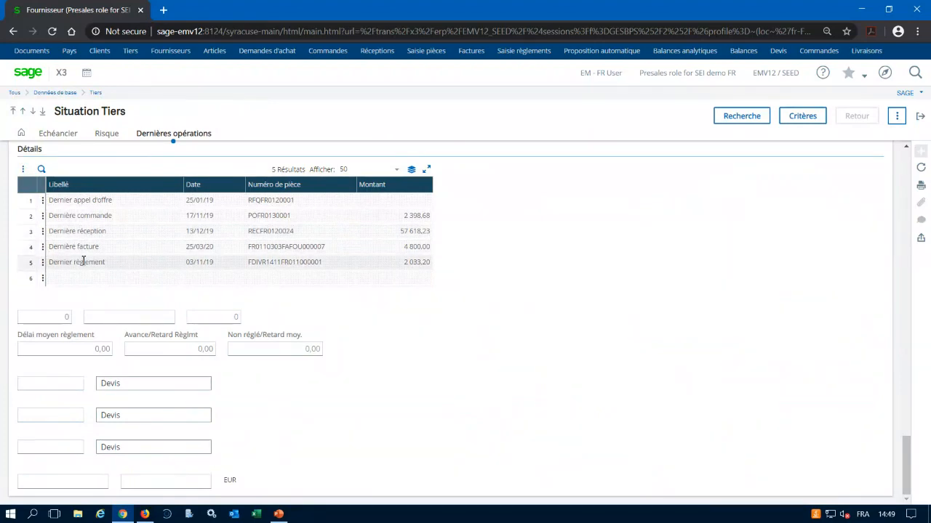
Open the supplier's last invoice (Dernière facture), examine its lines and totals, and return to Situation Tiers.
click(43, 250)
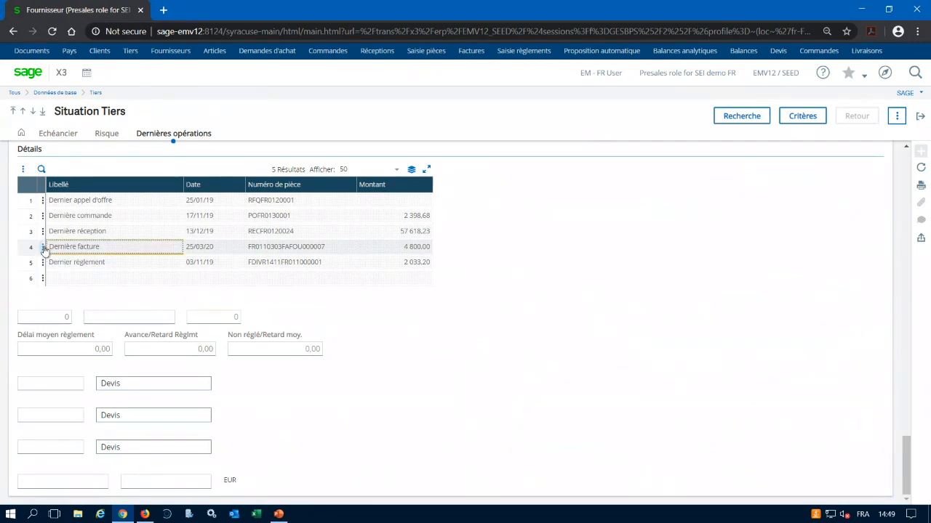
click(67, 278)
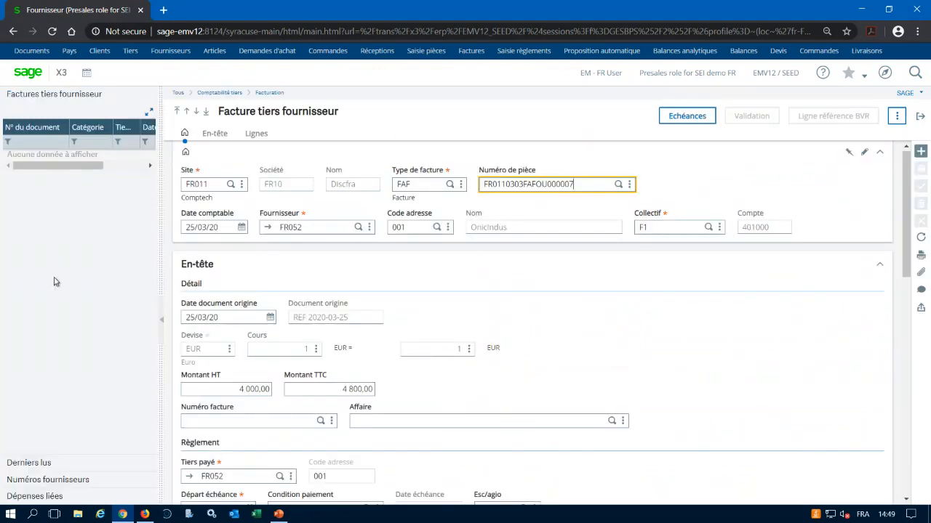
scroll(455, 313, down, 7)
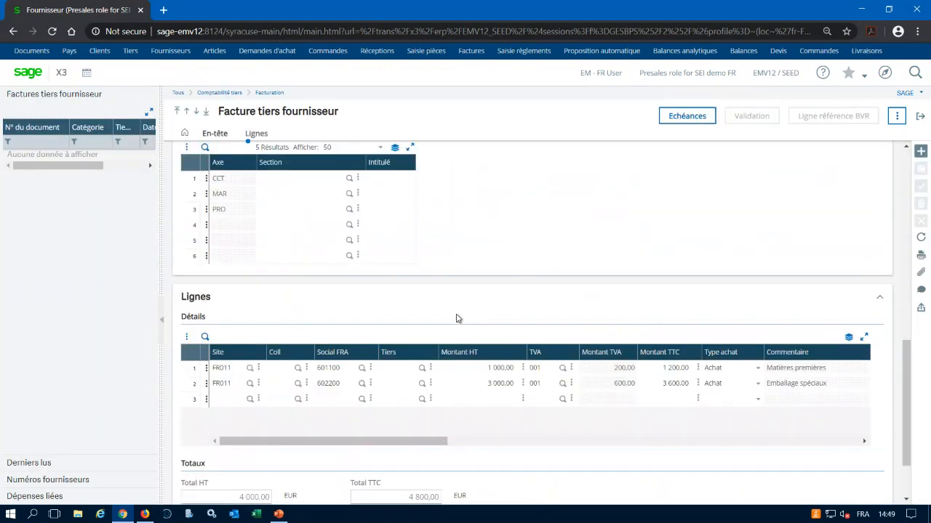
scroll(456, 318, down, 1)
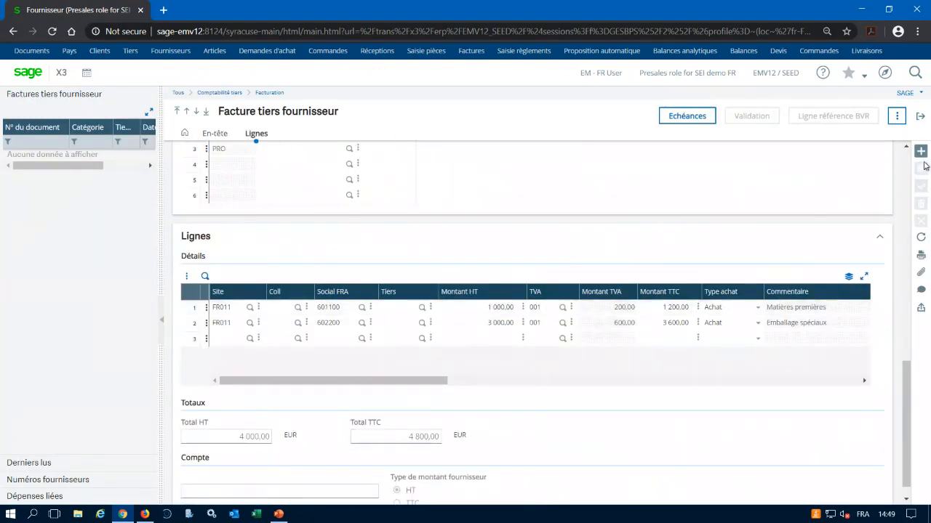
click(920, 118)
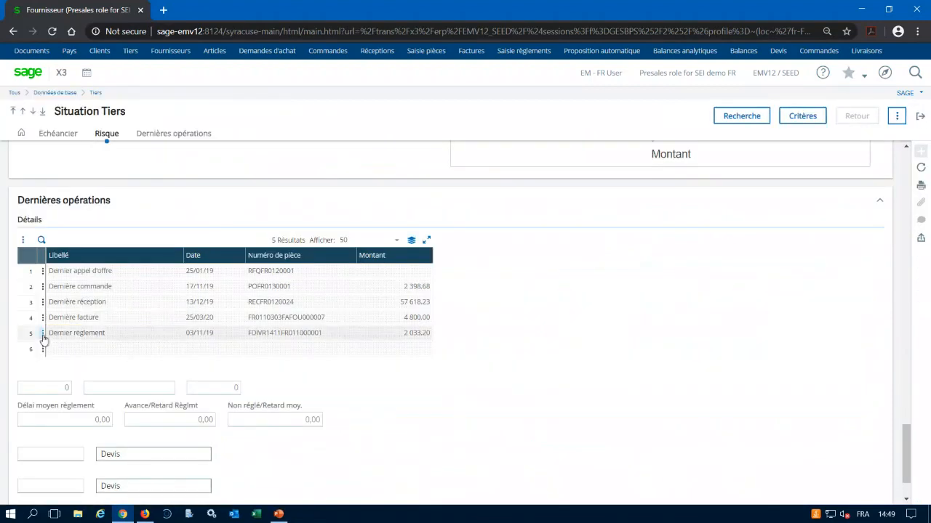
Open the last payment (Dernier règlement), examine its Imputations, and exit back to the Facturation fournisseurs process map.
click(43, 335)
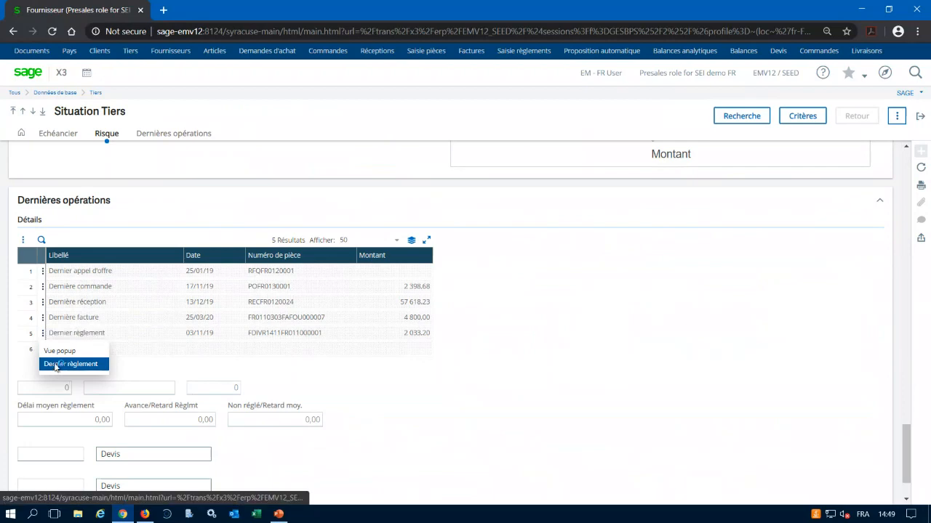
click(56, 364)
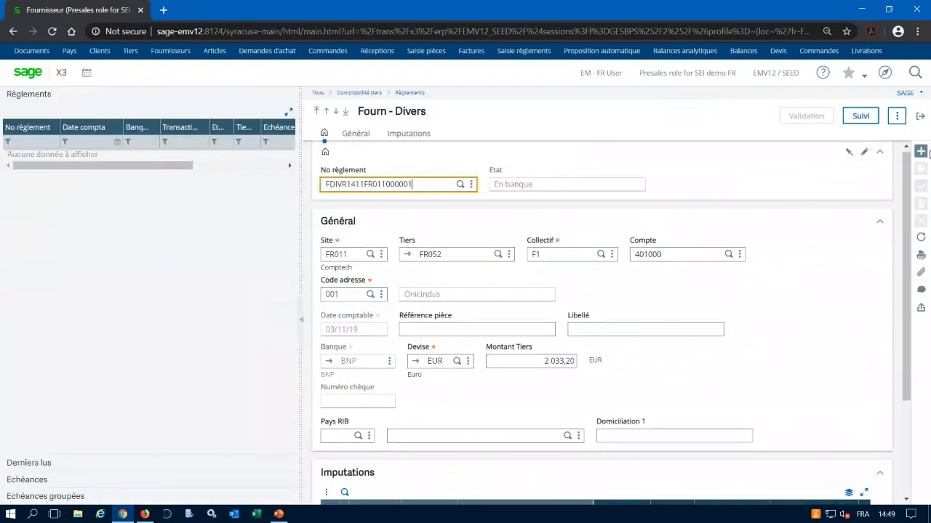
scroll(527, 362, down, 2)
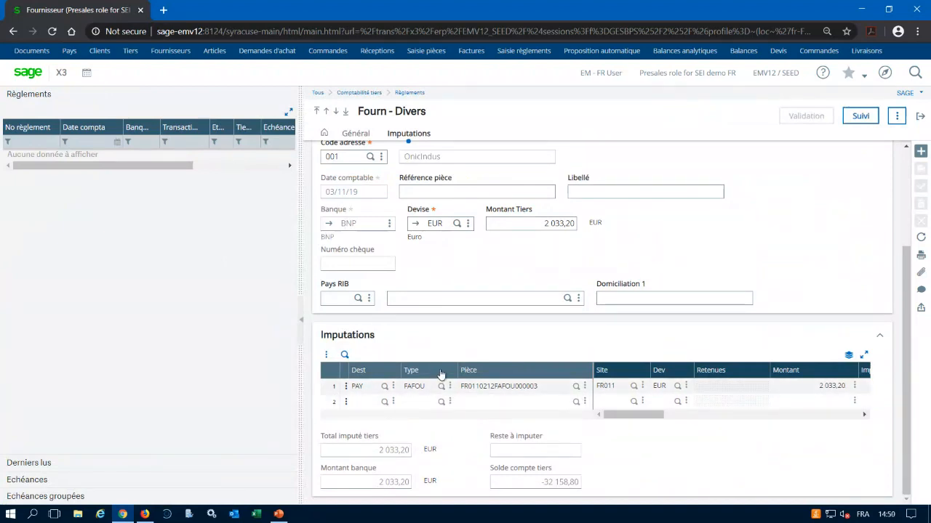
click(922, 117)
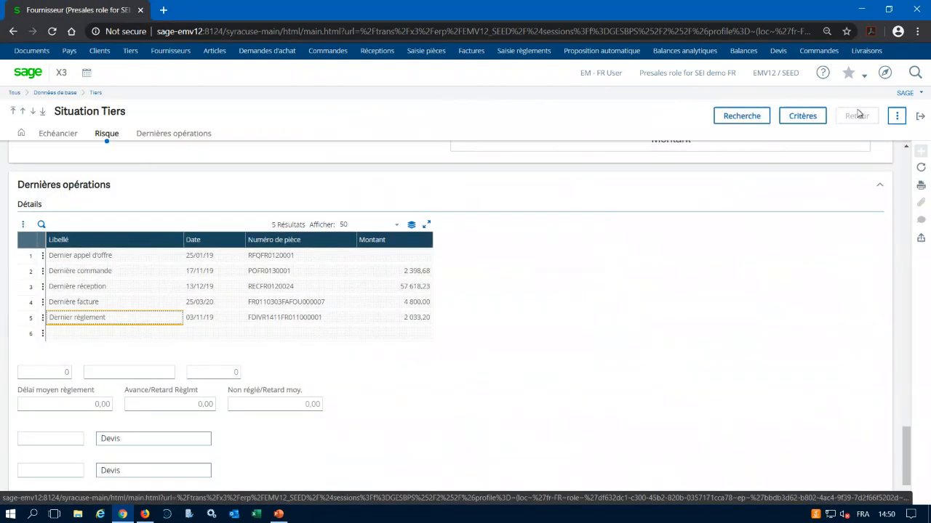
click(919, 118)
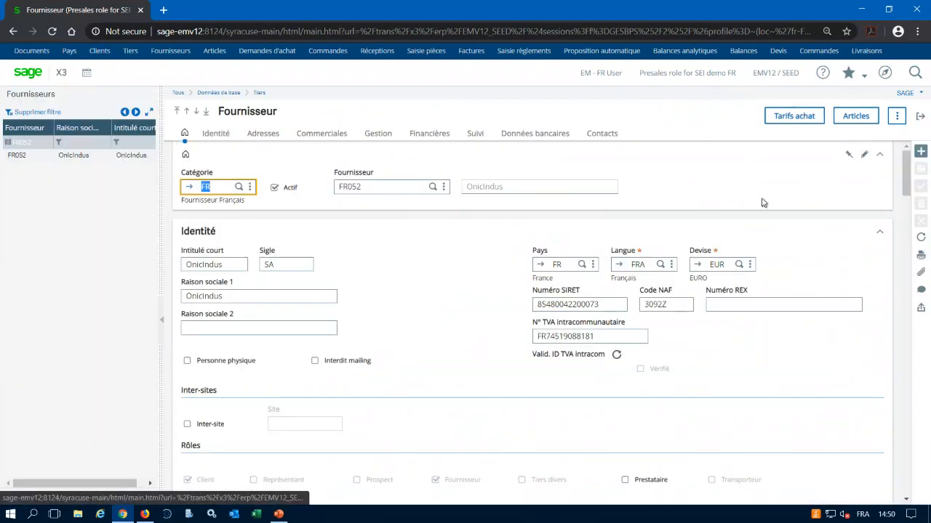
click(920, 118)
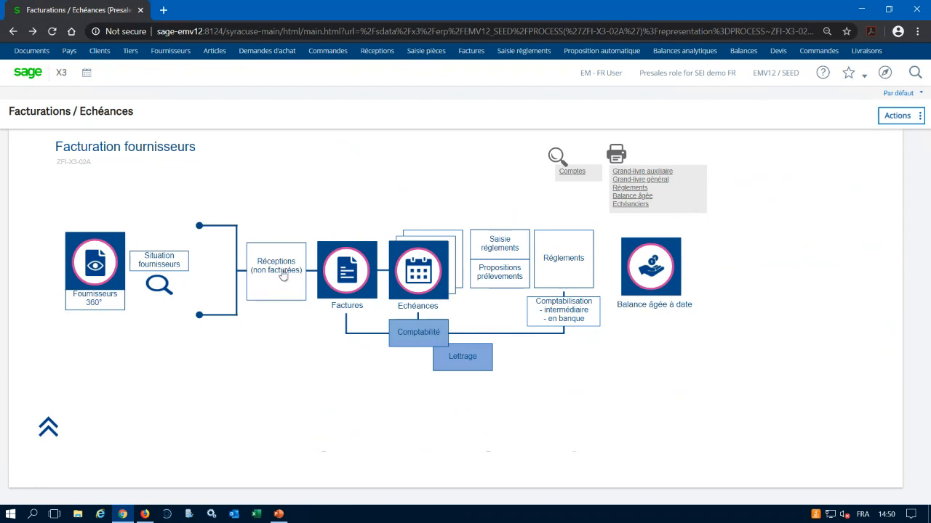
Open Réceptions (non facturées) from the process map and restrict the receipt selection to Non facturées.
click(282, 275)
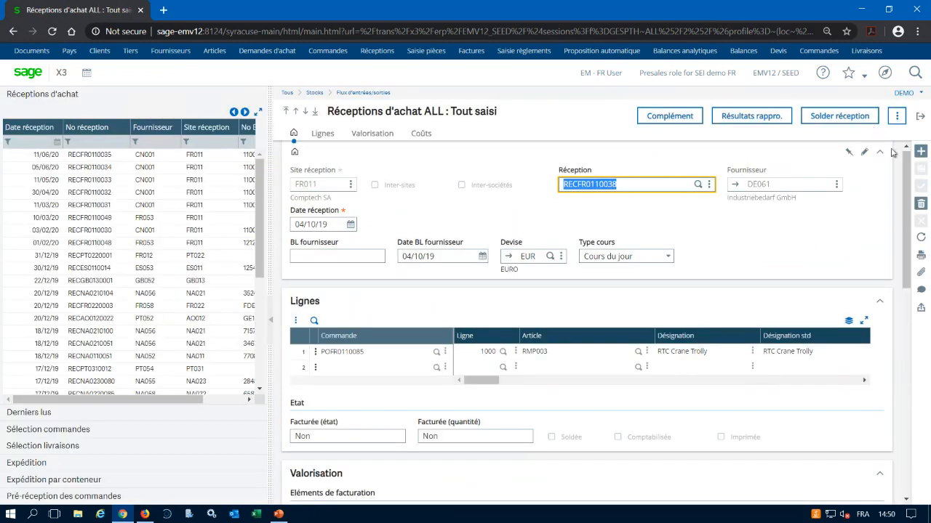
click(897, 116)
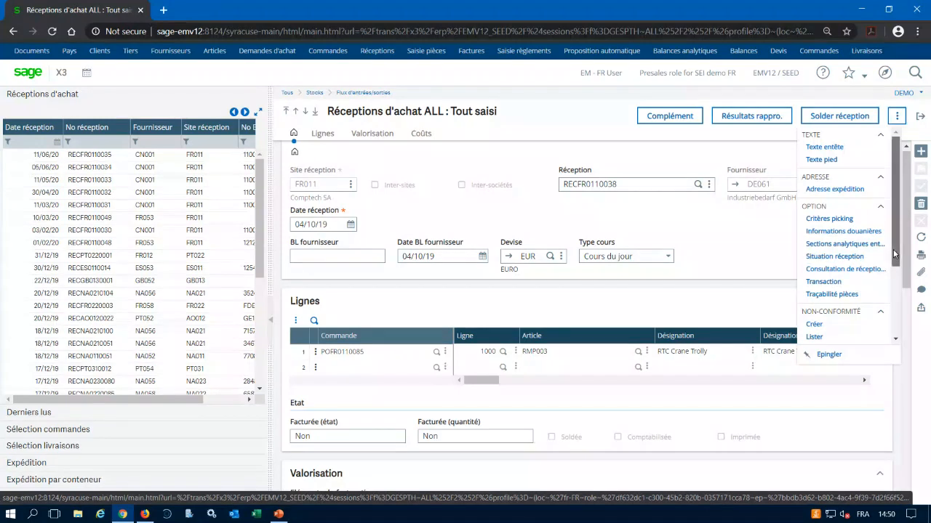
drag(896, 263, 896, 313)
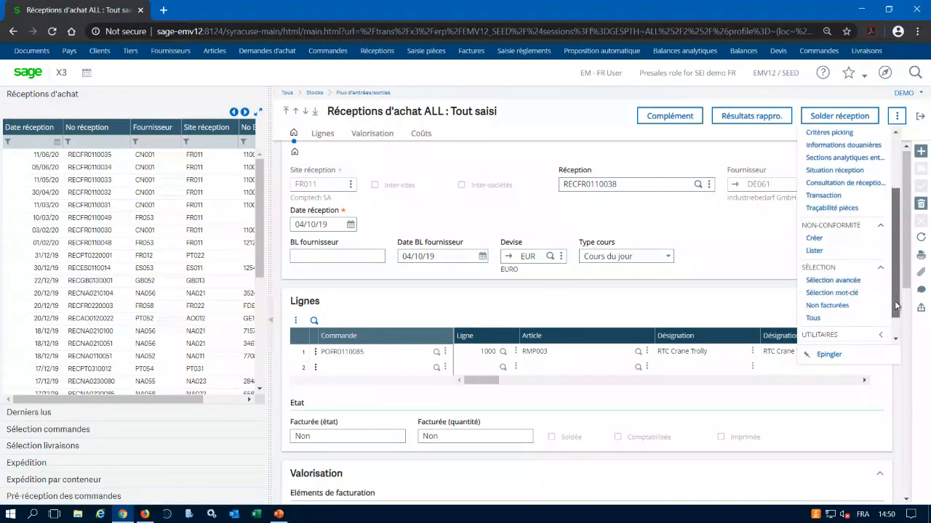
click(836, 306)
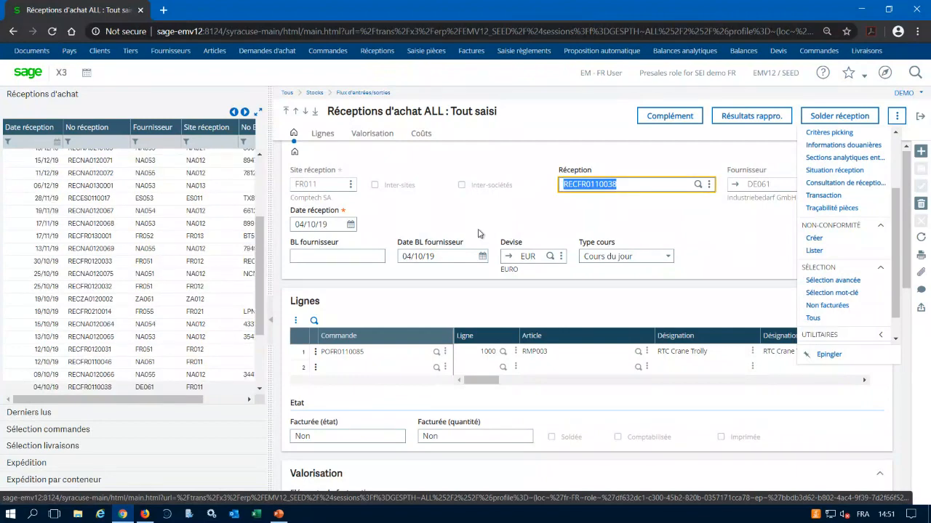
Filter the purchase receipts list by receipt number containing FR01.
click(89, 140)
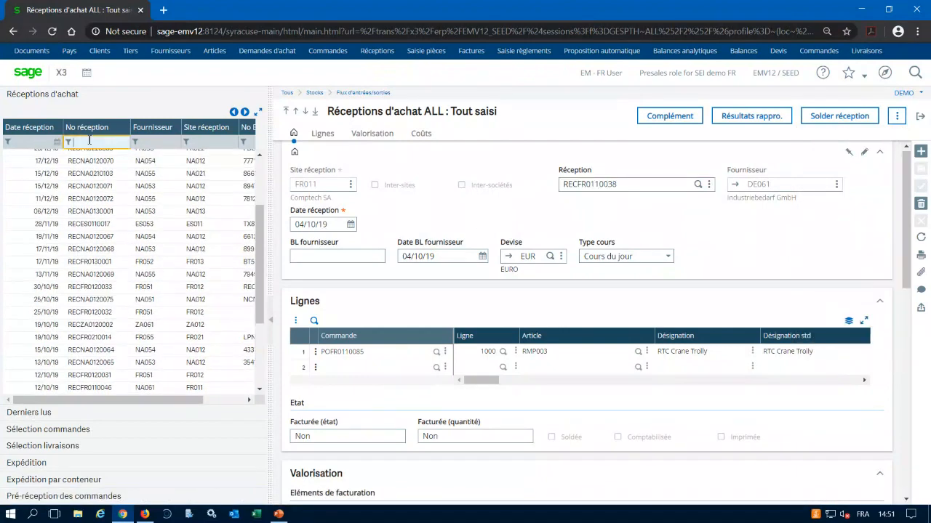
text(FR01)
key(Return)
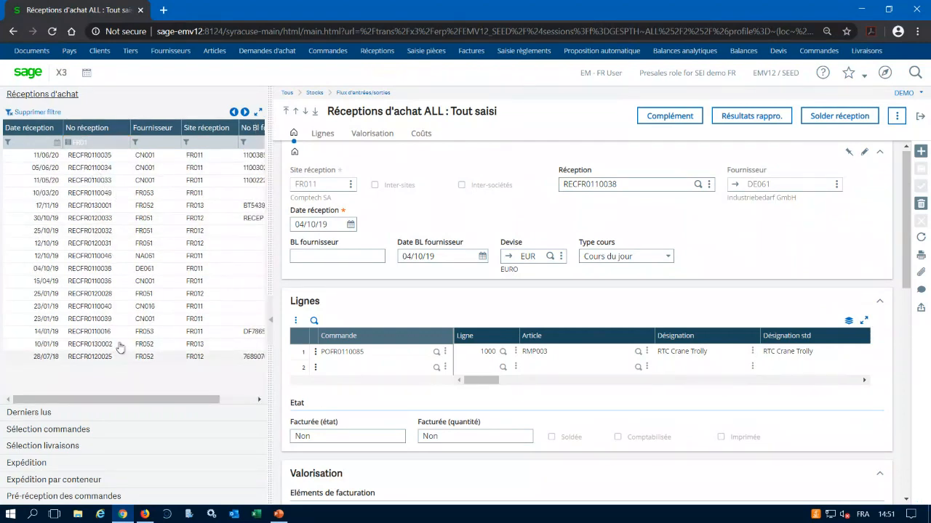
View the receipts dated 25/10/19, 17/11/19 and 12/10/19 in turn, examining their lines and Facturée status.
click(113, 235)
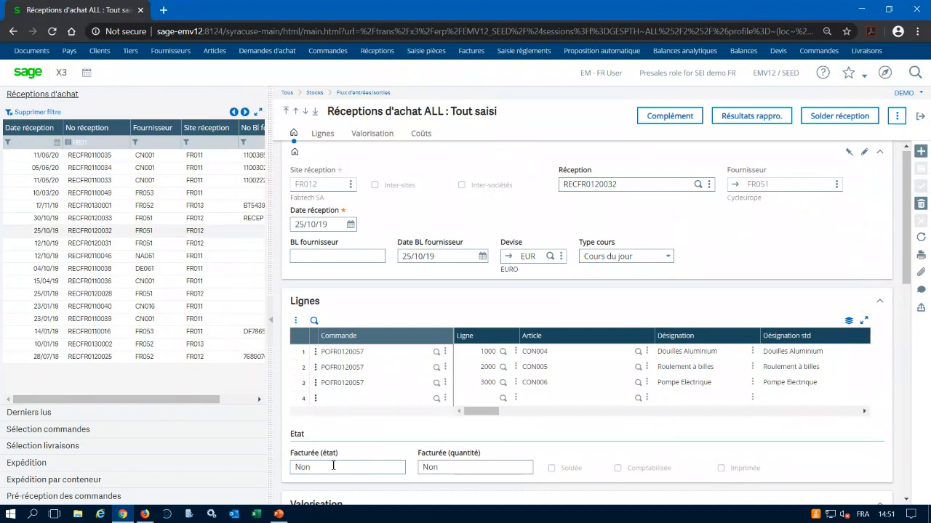
click(72, 205)
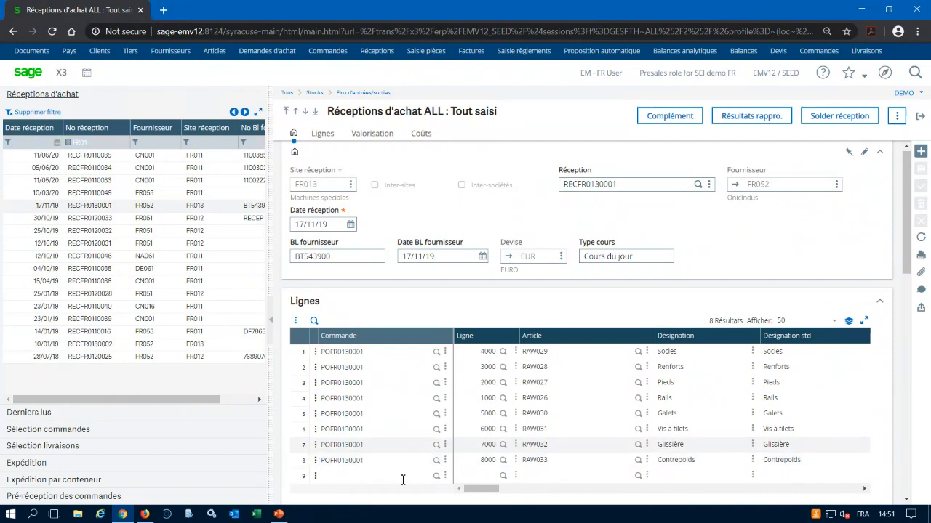
scroll(380, 440, down, 3)
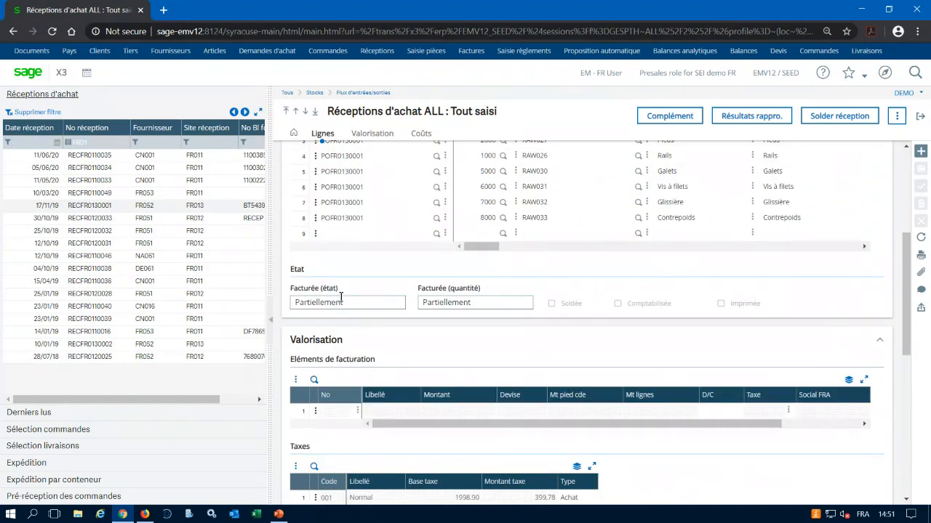
click(73, 243)
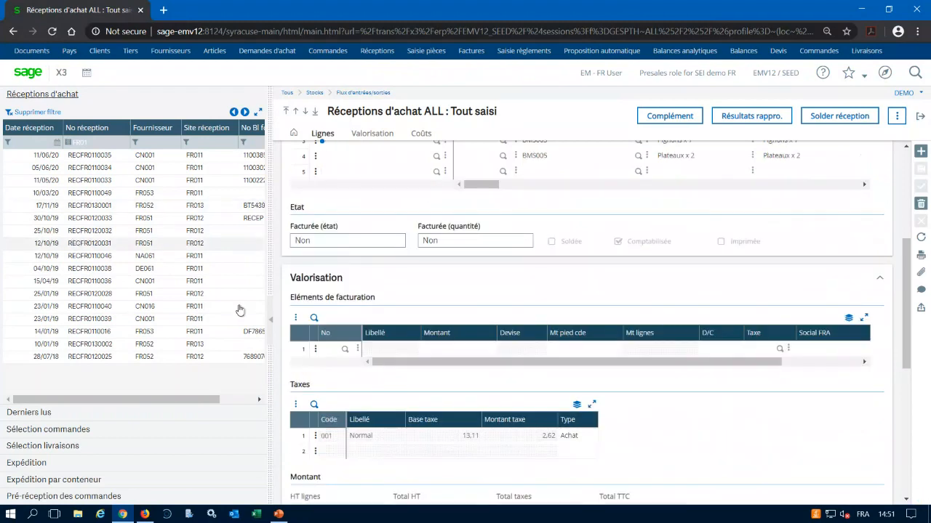
scroll(410, 247, up, 3)
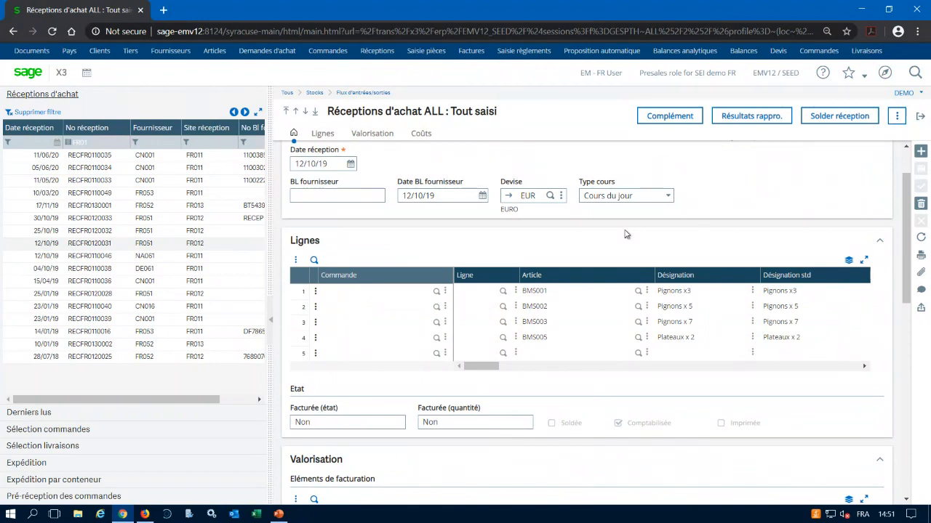
Leave the receipts, open Factures from the process map and look over the purchase invoice's header and Gestion section.
click(920, 117)
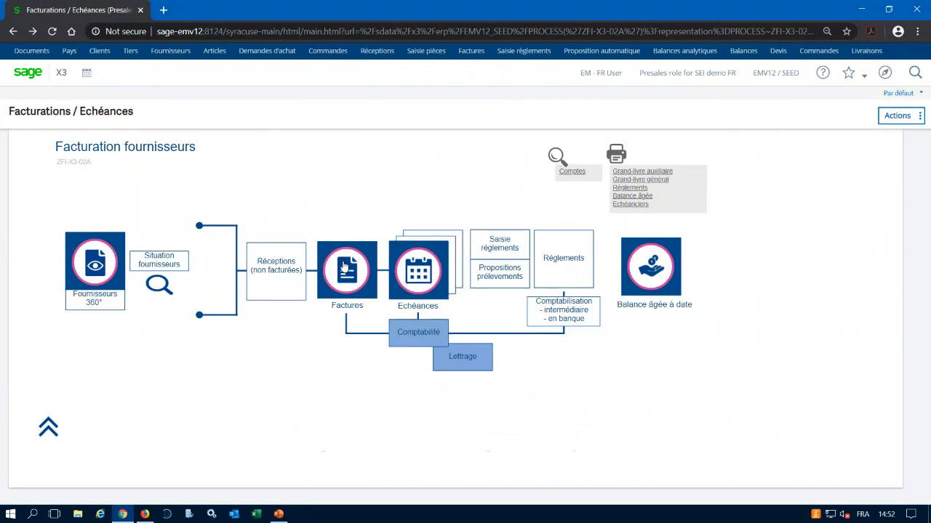
click(348, 276)
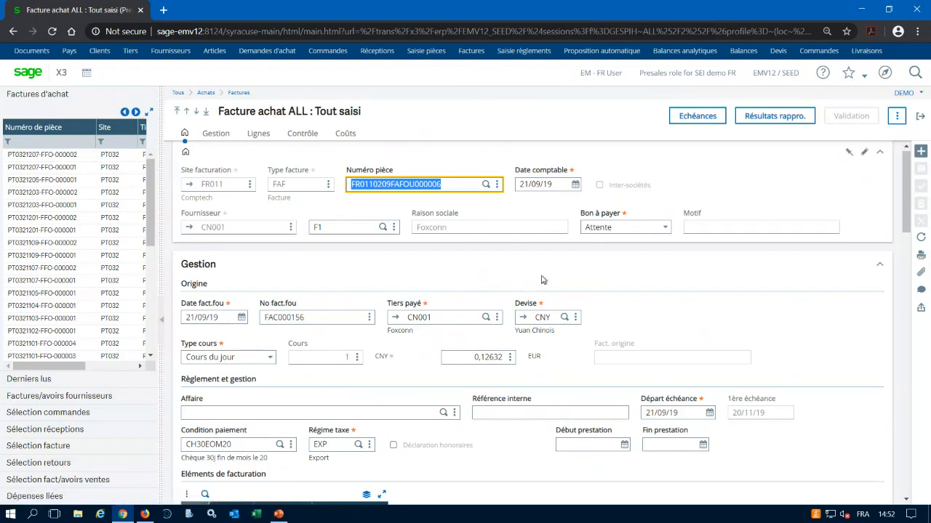
scroll(542, 280, down, 1)
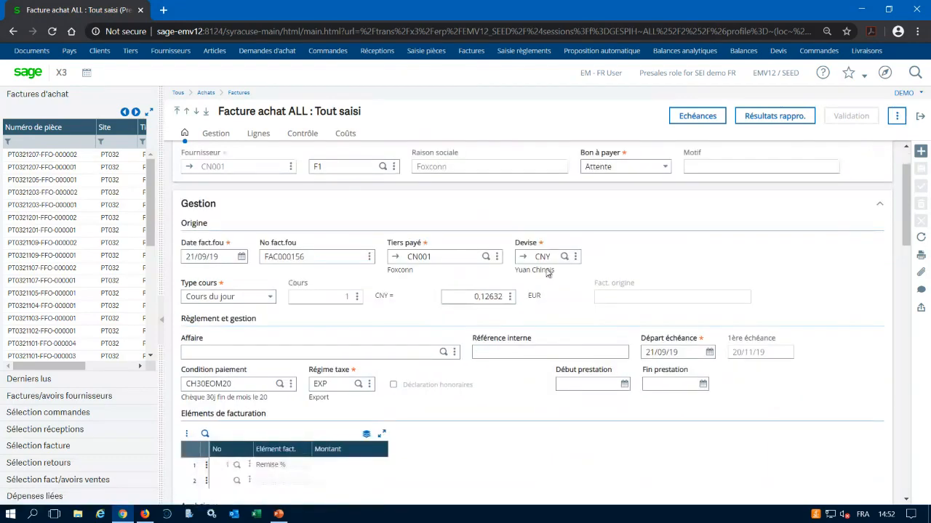
scroll(547, 272, up, 1)
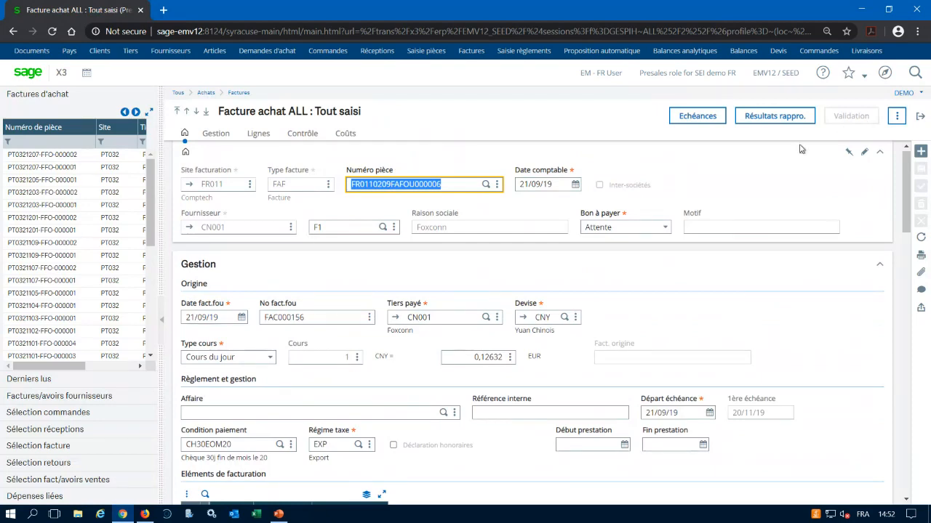
Look through the invoice's Gestion and Lignes sections, and restrict the purchase invoice selection to A valider.
scroll(554, 284, down, 6)
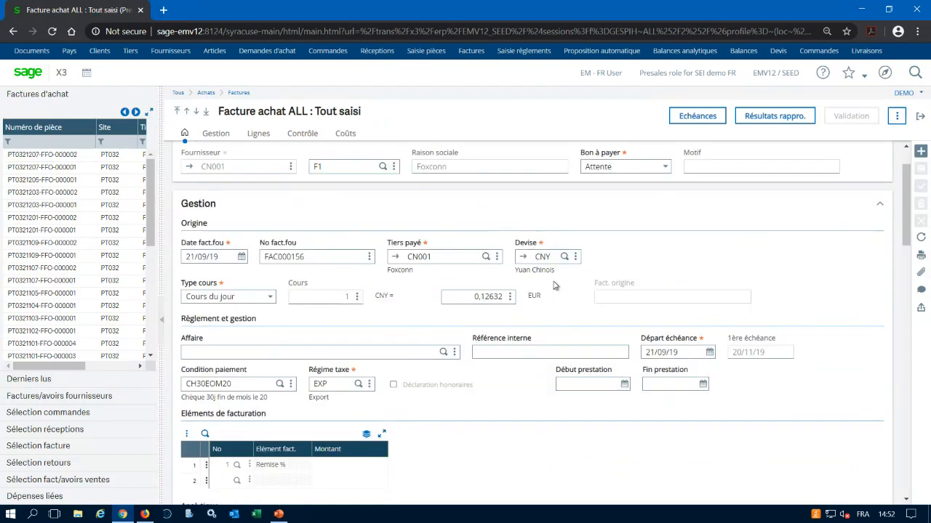
scroll(553, 288, down, 3)
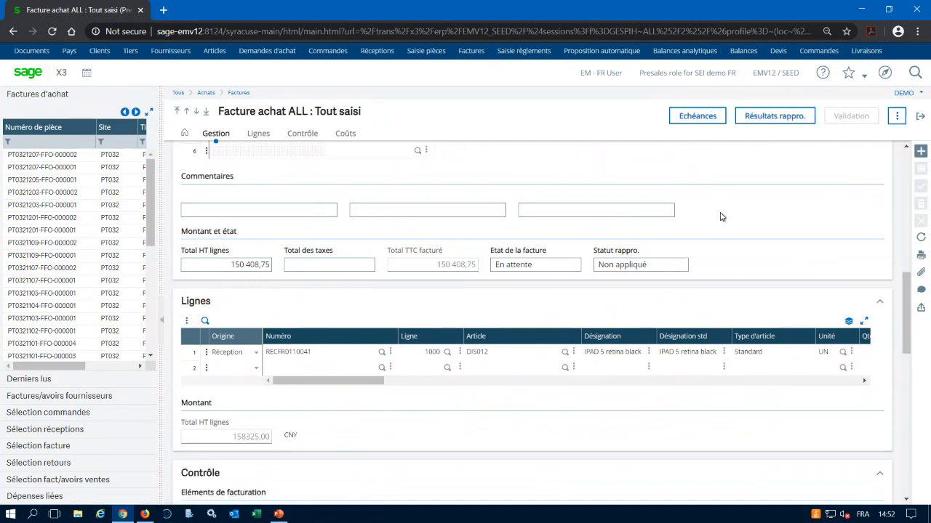
click(898, 117)
scroll(849, 311, down, 3)
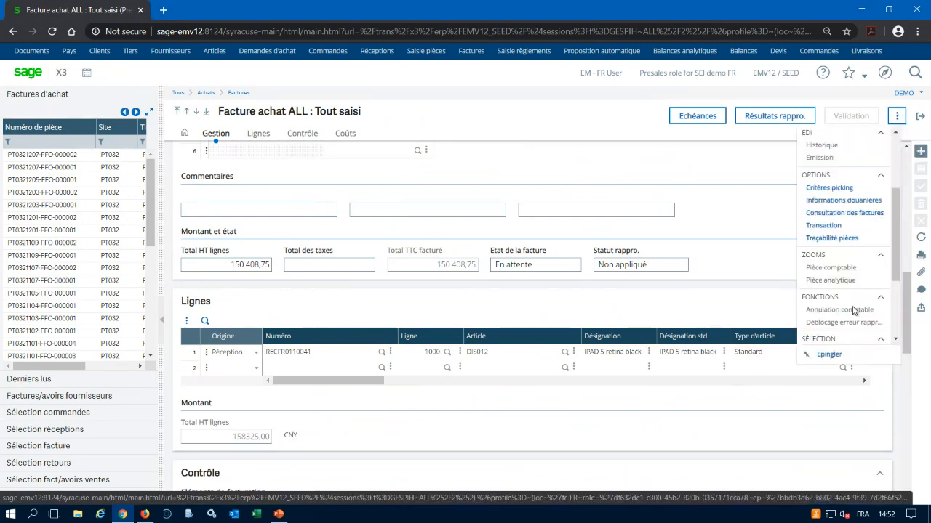
scroll(854, 291, down, 3)
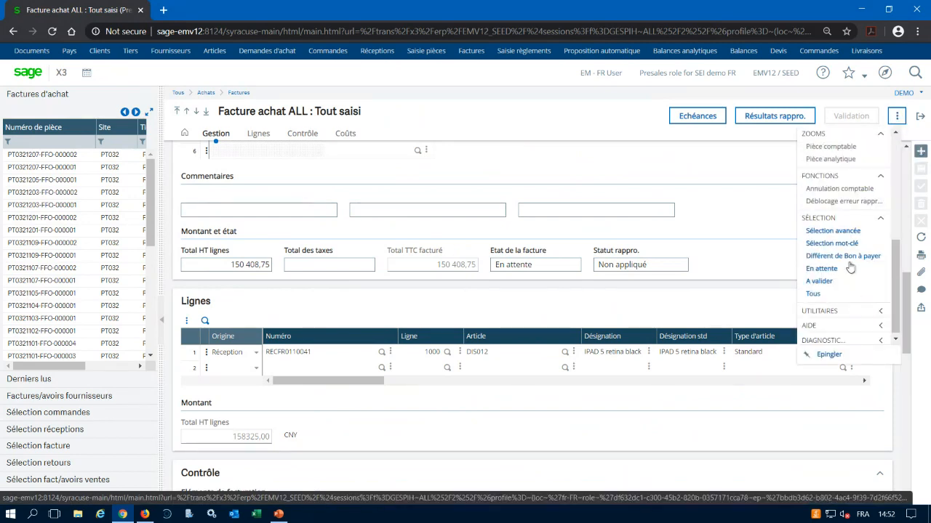
click(823, 282)
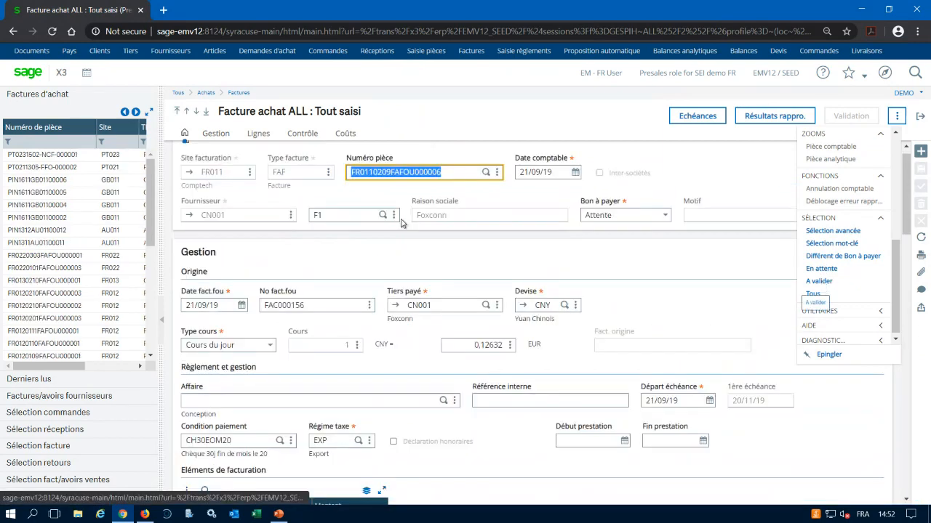
Filter the purchase invoice list by document number containing FR01.
click(29, 142)
text(FR01)
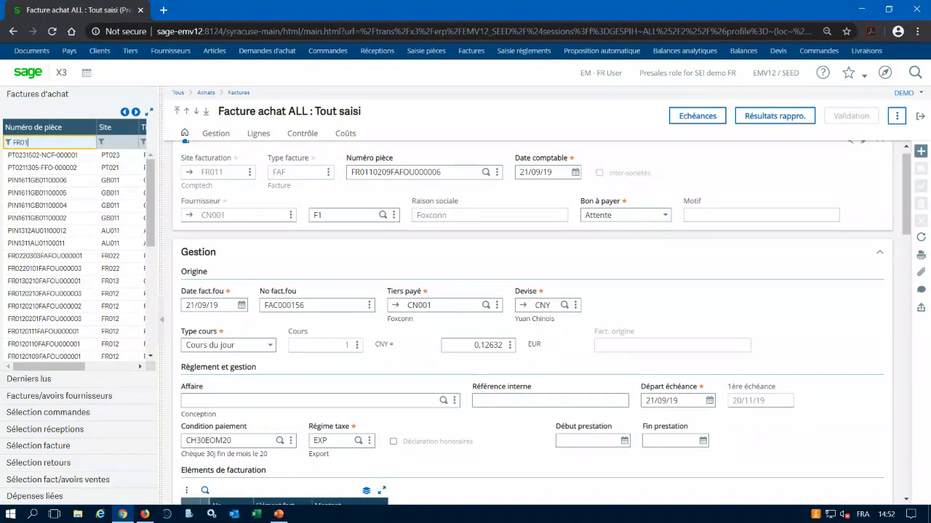
key(Return)
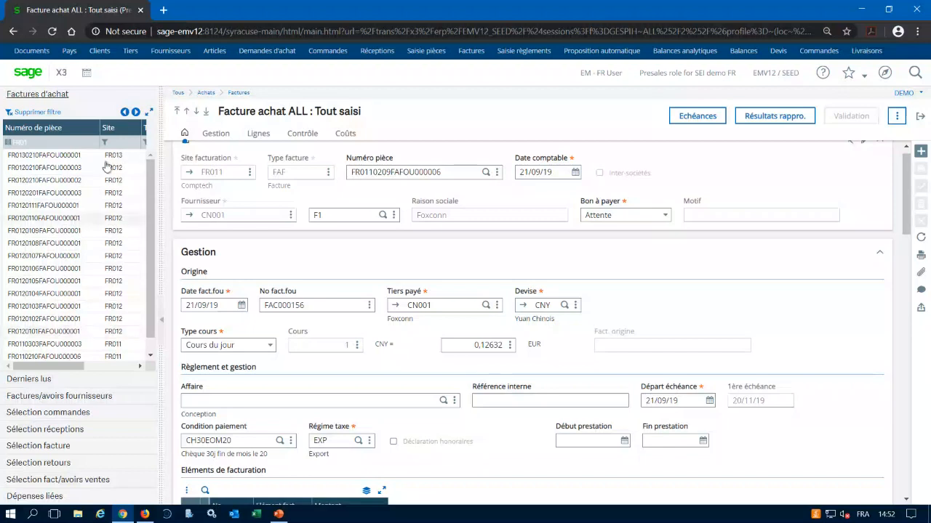
View the FR012 invoice dated 08/10/19, examining its billing elements, amounts, status and Contrôle section.
click(29, 167)
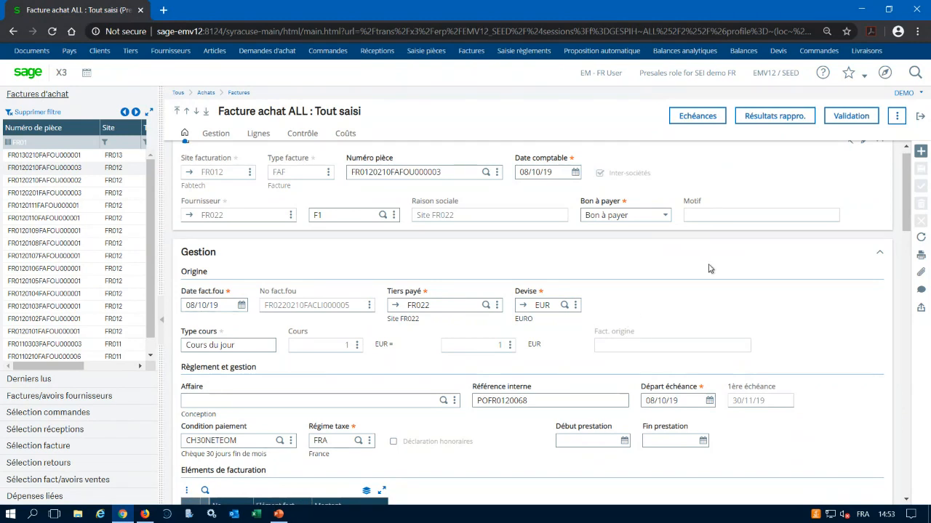
scroll(710, 269, down, 1)
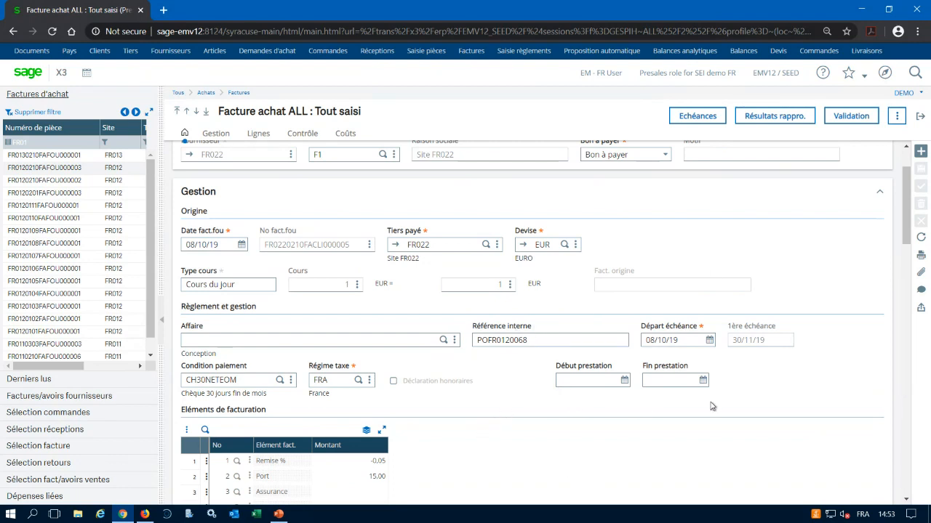
scroll(727, 406, down, 12)
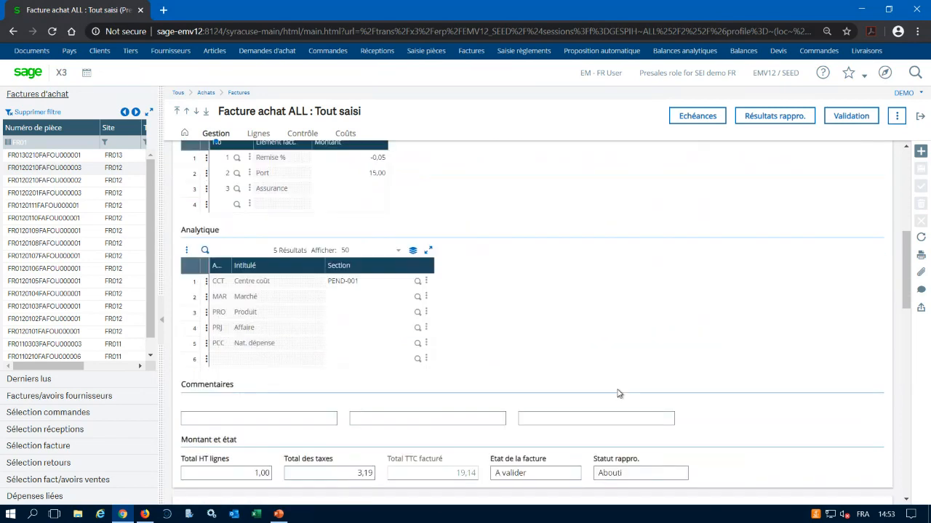
scroll(616, 394, down, 1)
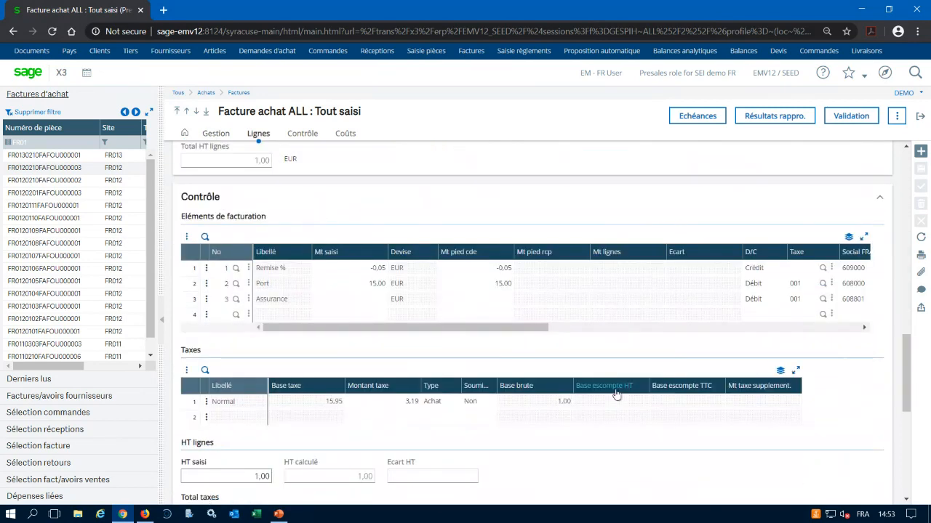
scroll(616, 394, up, 3)
scroll(616, 394, up, 15)
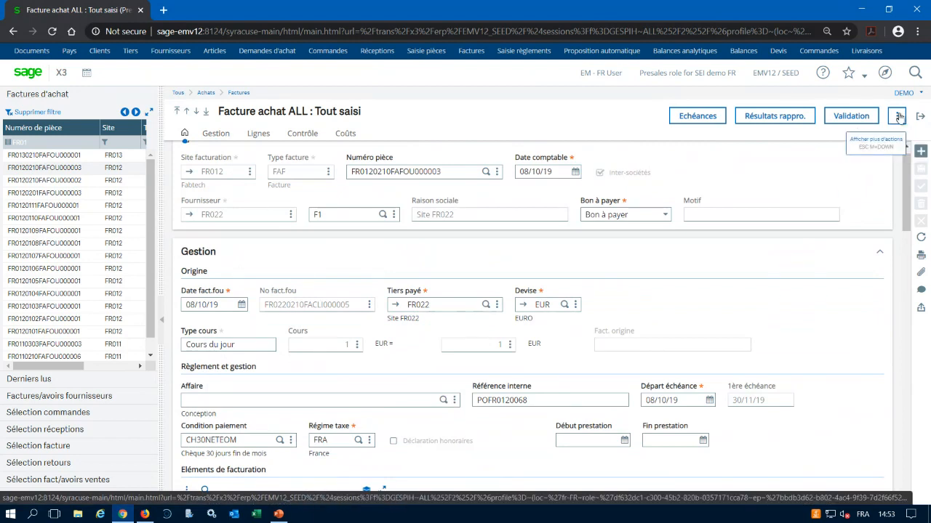
Start an advanced invoice selection and, filtering the field dictionary by etat, choose PINVOICE field STA for the first criterion.
click(899, 117)
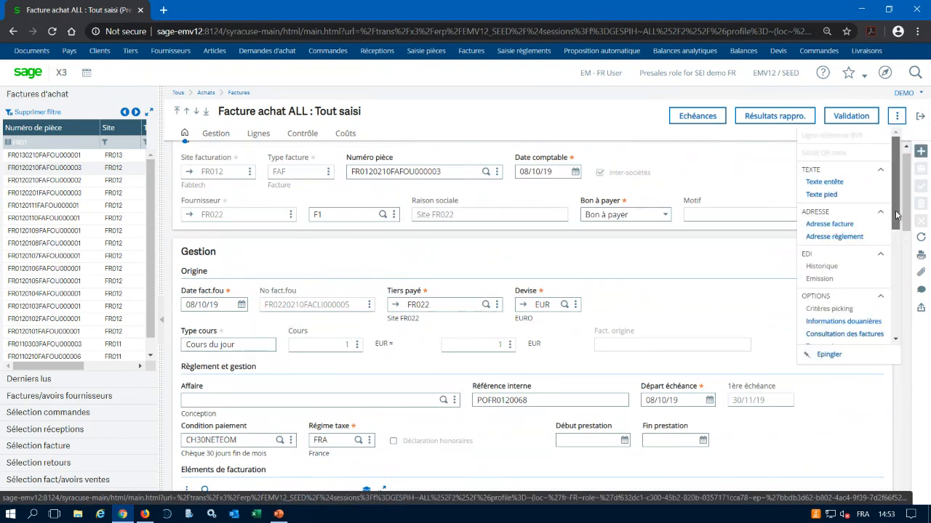
drag(896, 205, 891, 313)
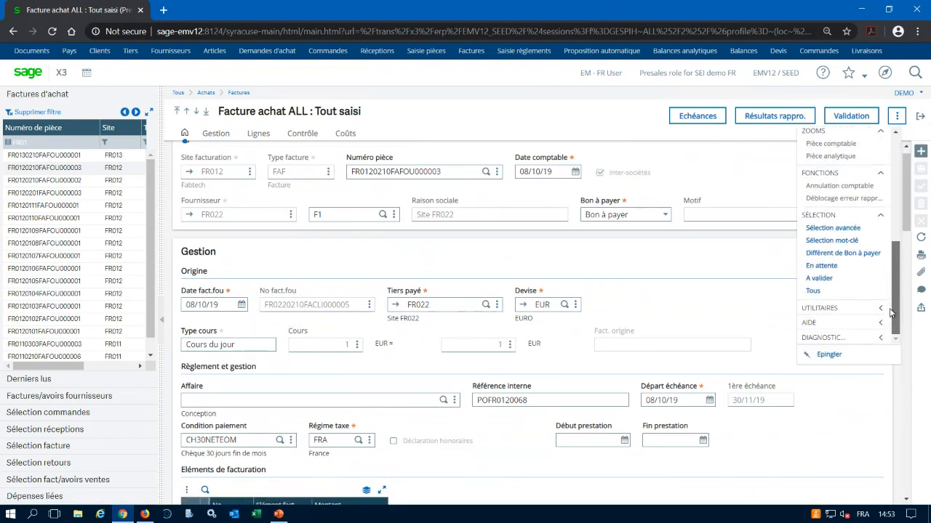
click(822, 229)
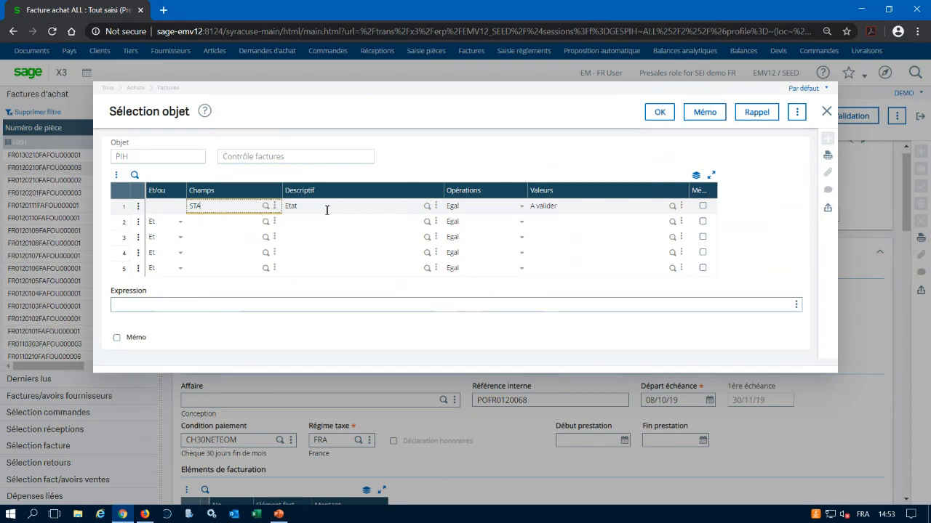
click(266, 207)
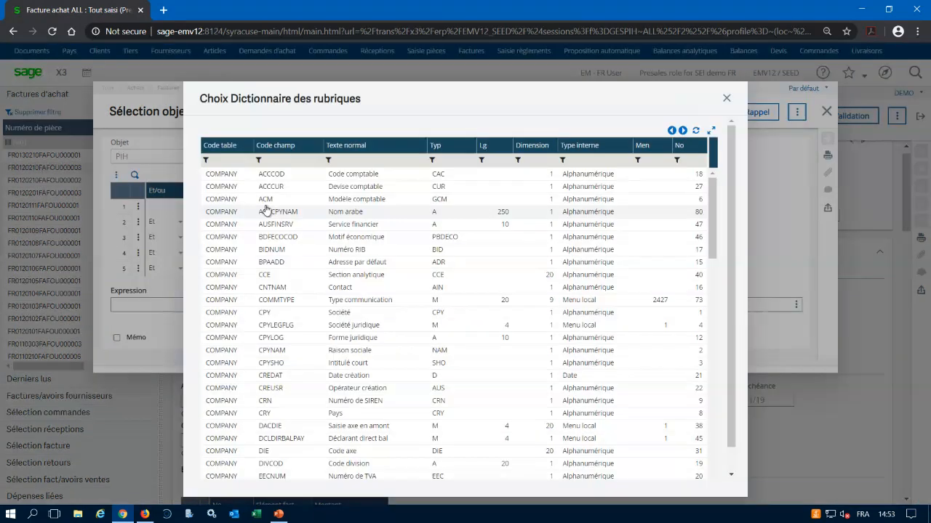
click(373, 161)
text(etat)
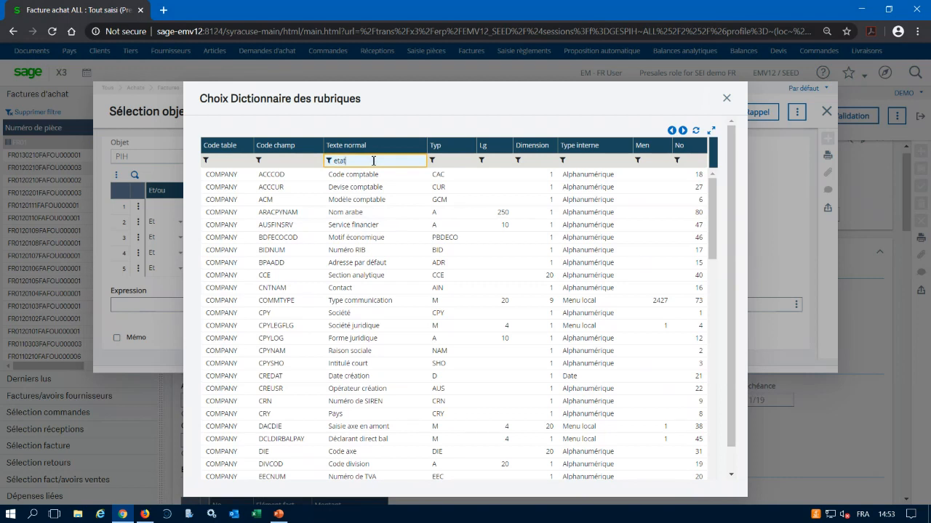
key(Return)
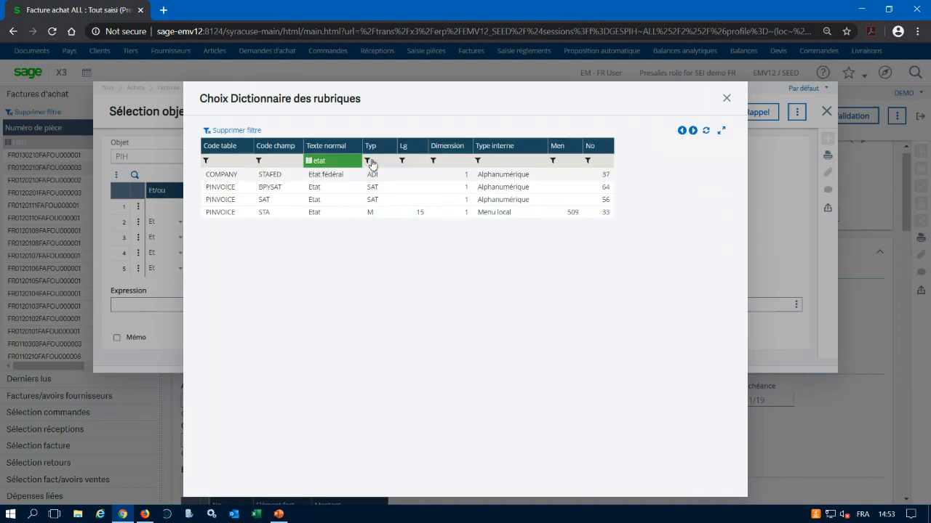
click(277, 211)
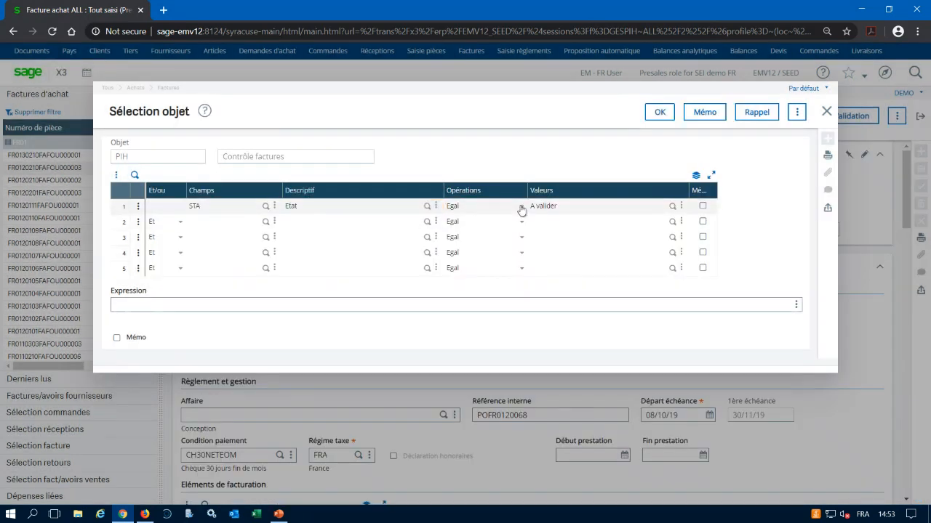
Set the Etat criterion's operation to Egal and its value to A valider.
click(522, 207)
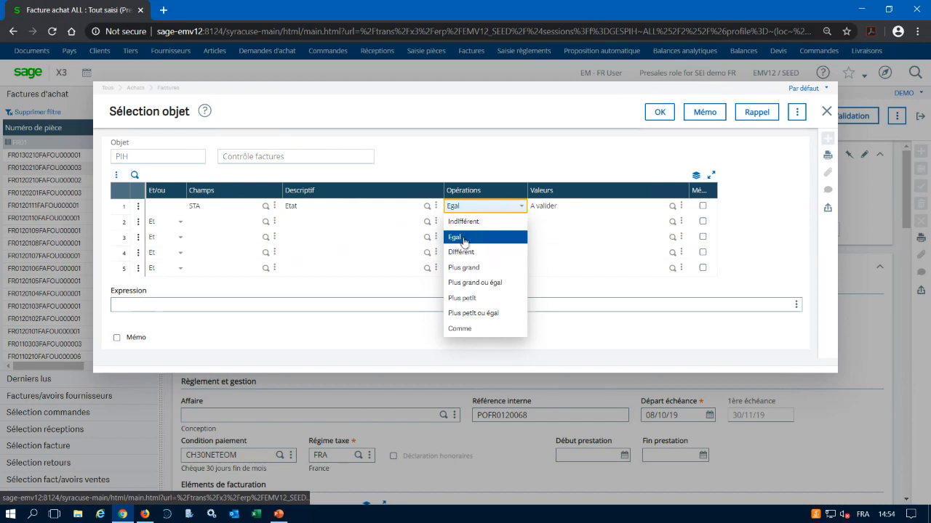
click(463, 238)
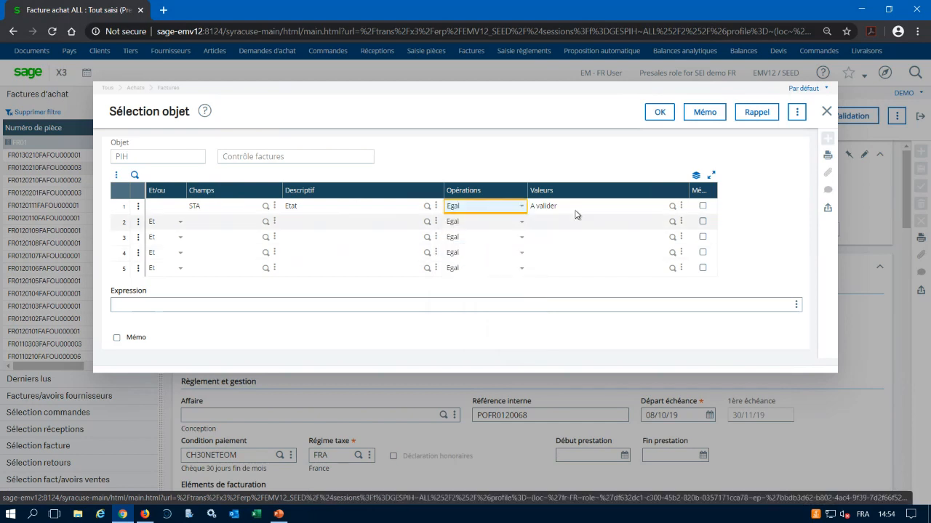
click(673, 209)
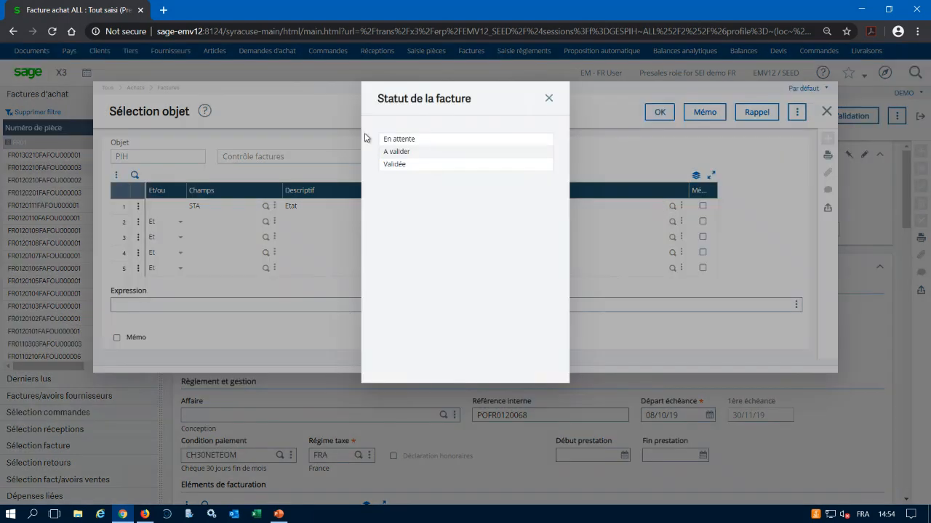
click(398, 153)
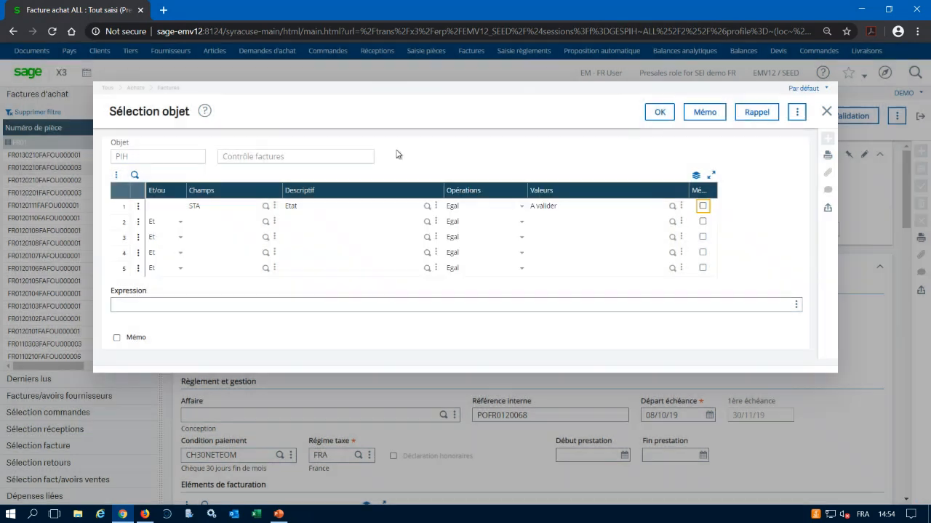
Save the selection criteria as the global memo AVAL titled A valider, and close the advanced selection.
click(707, 113)
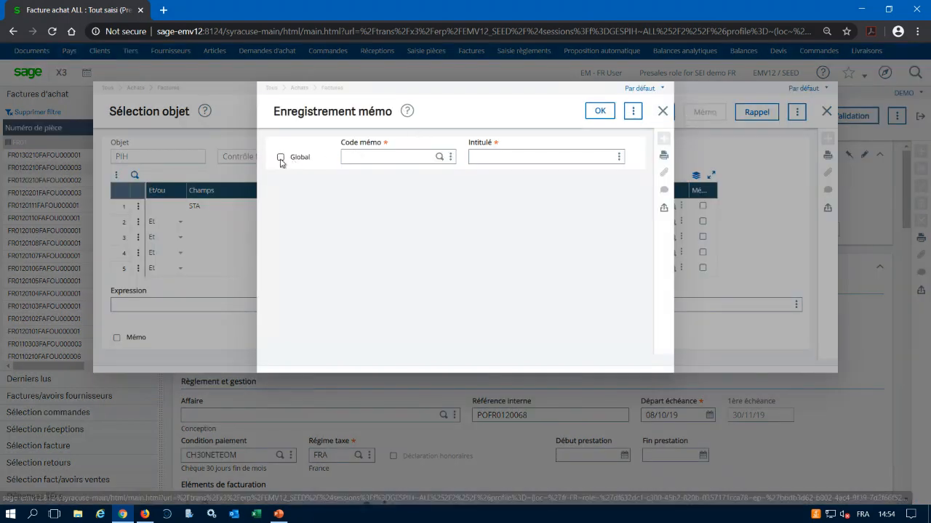
click(281, 157)
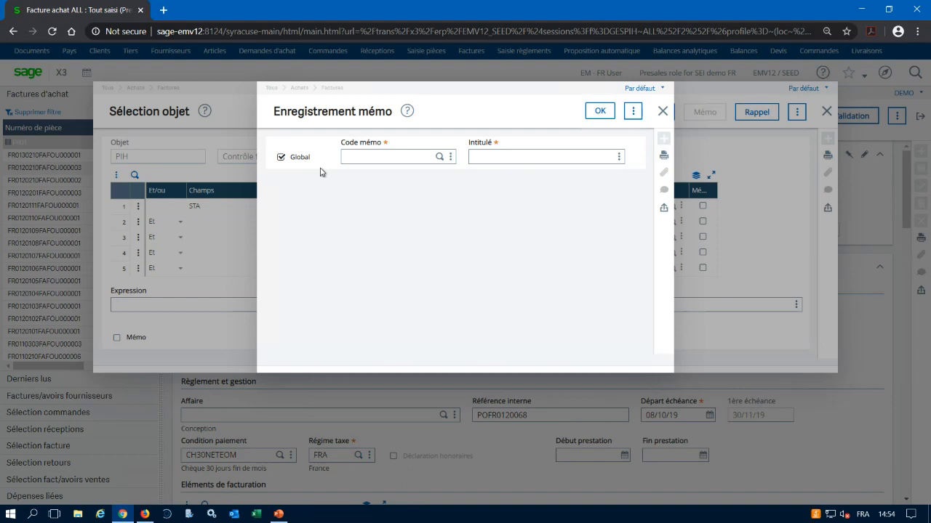
click(440, 157)
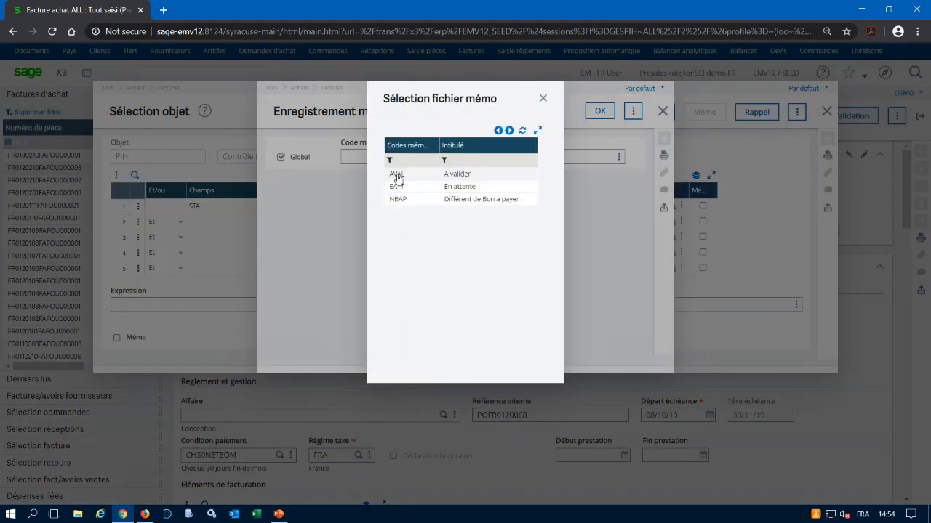
click(397, 176)
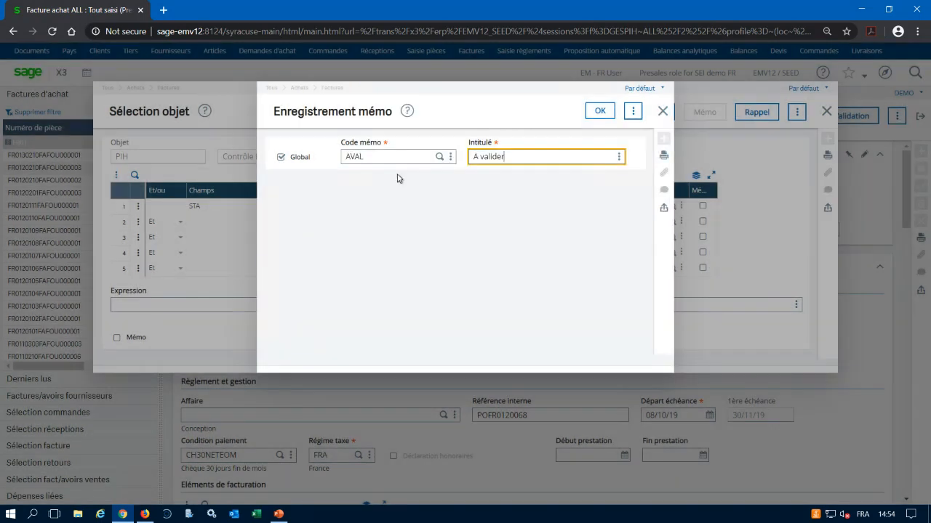
click(599, 111)
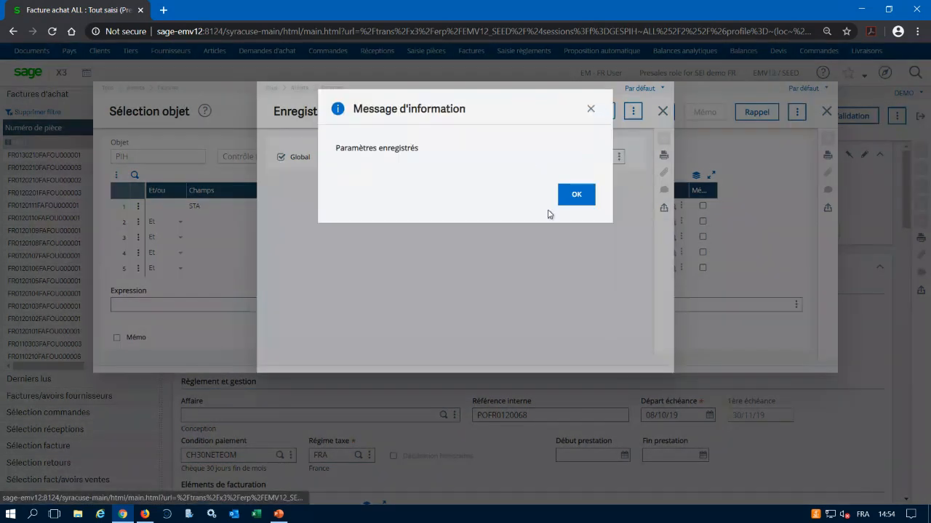
click(576, 194)
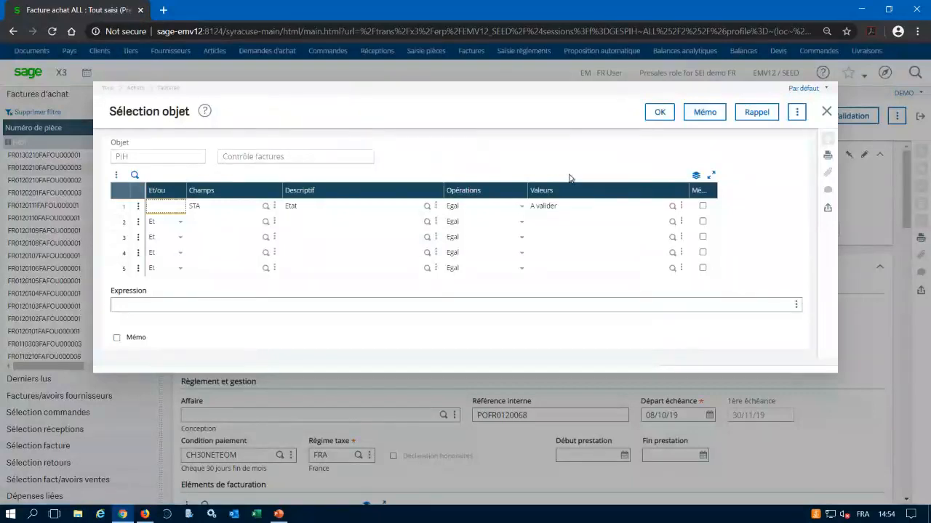
click(828, 111)
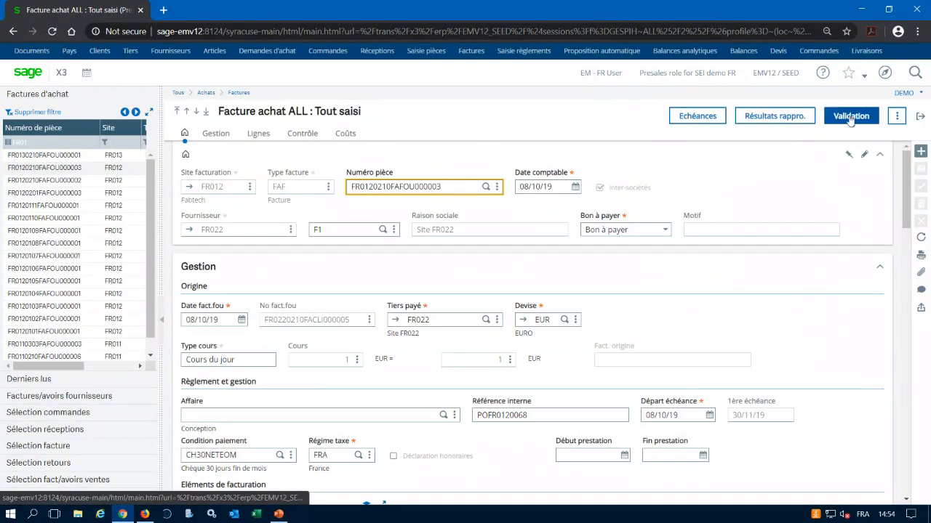
Leave the purchase invoices, open the Echéances function from the supplier invoicing process and recall the FOU selection memo.
click(920, 119)
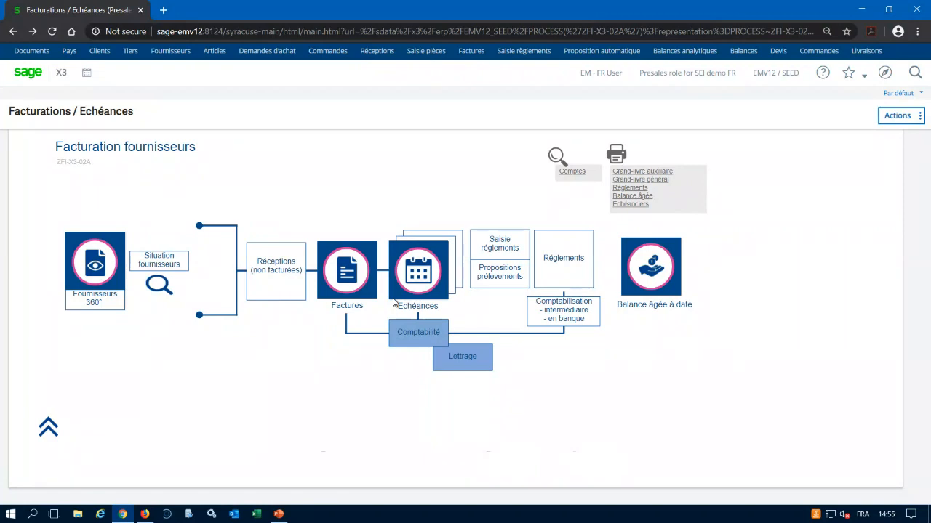
click(423, 275)
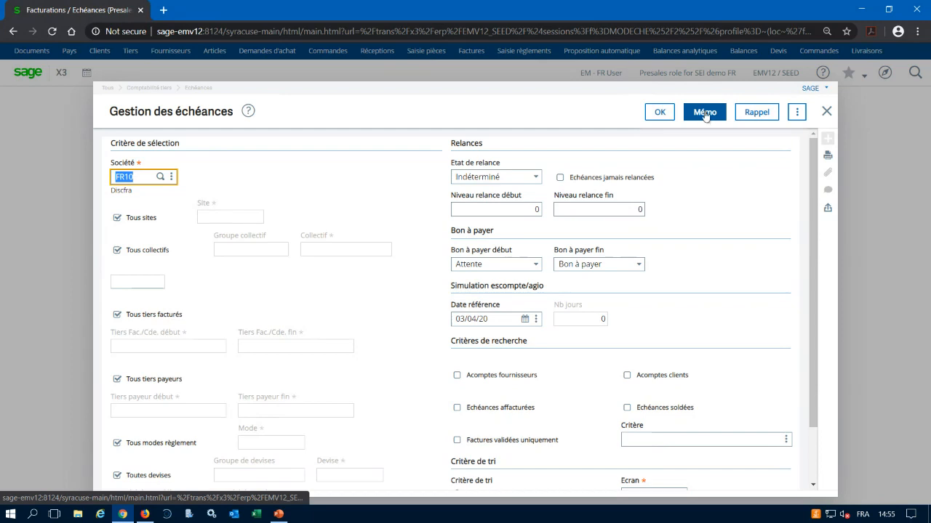
click(750, 115)
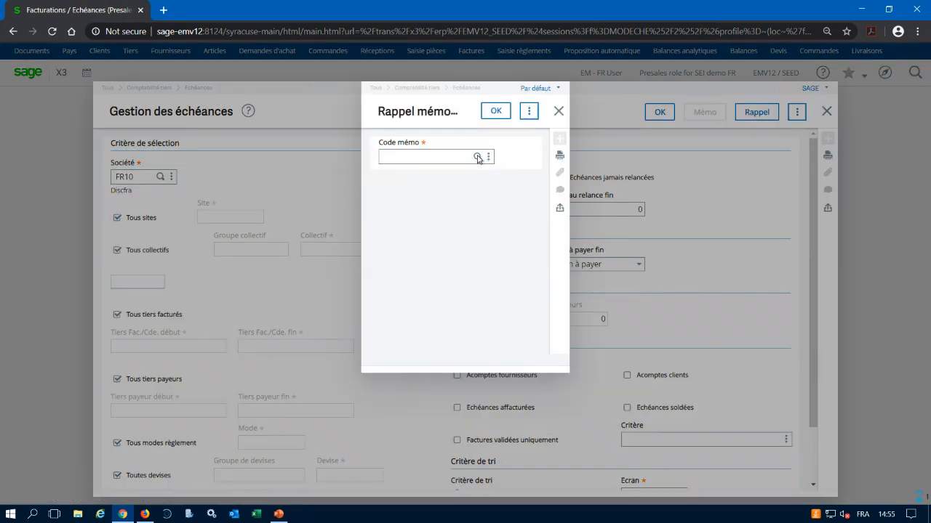
click(477, 157)
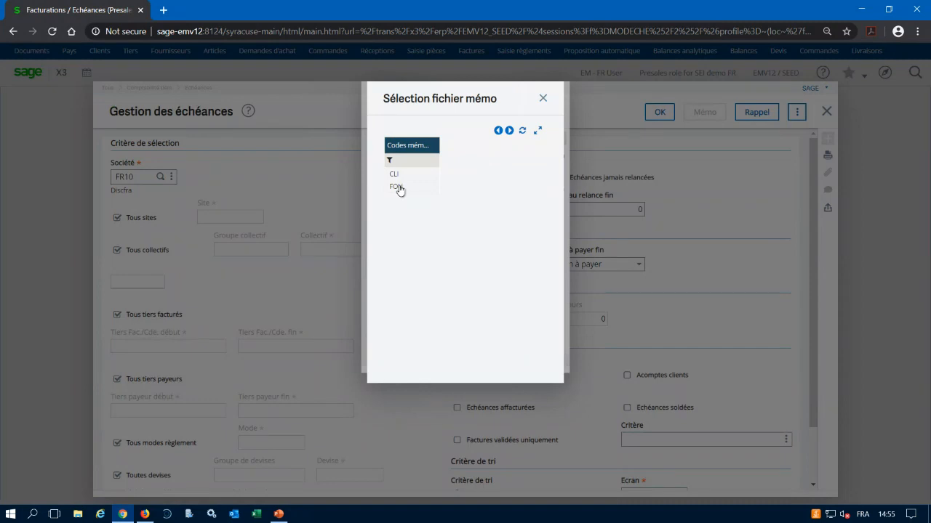
click(397, 187)
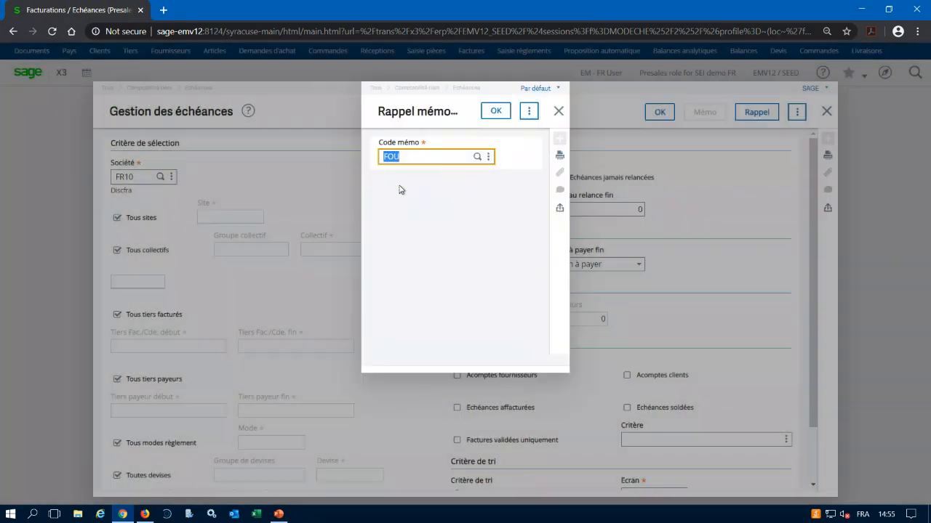
click(497, 108)
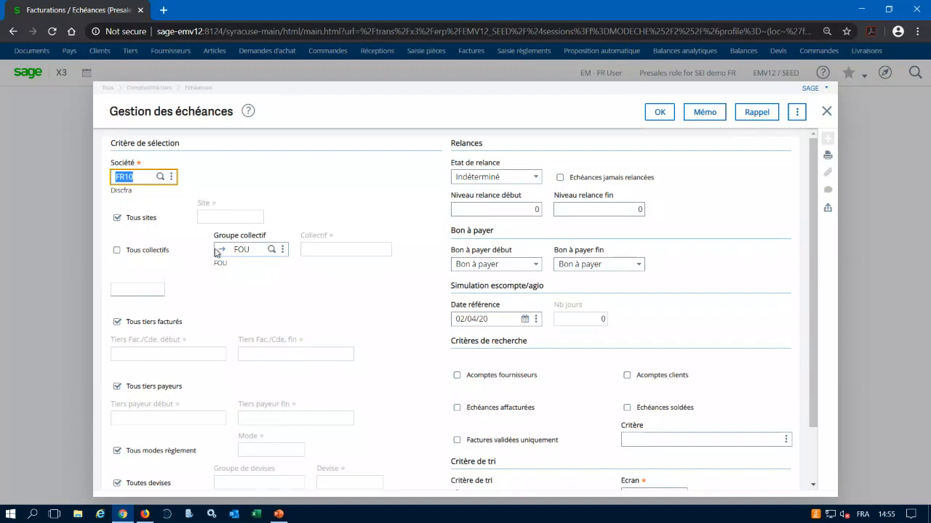
Review the collectif codes in the FOU collective group and the remaining open item selection criteria.
click(223, 251)
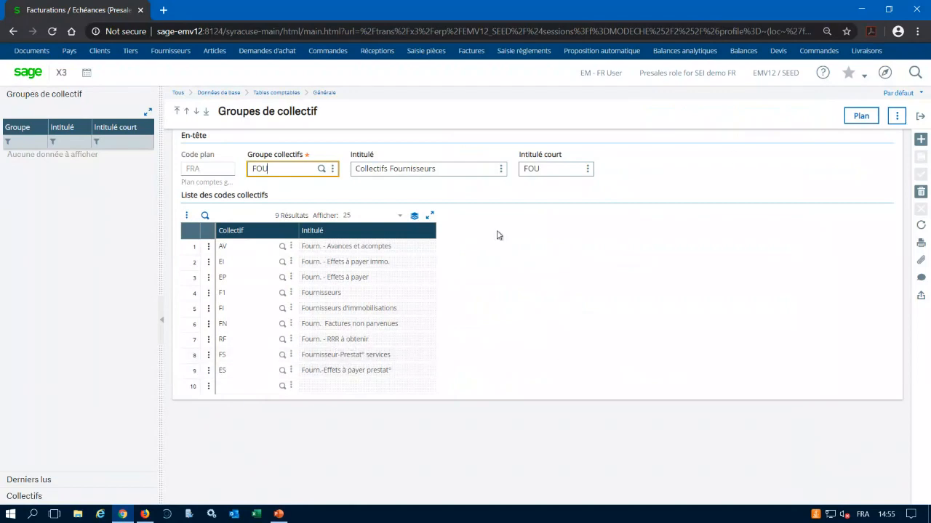
click(922, 117)
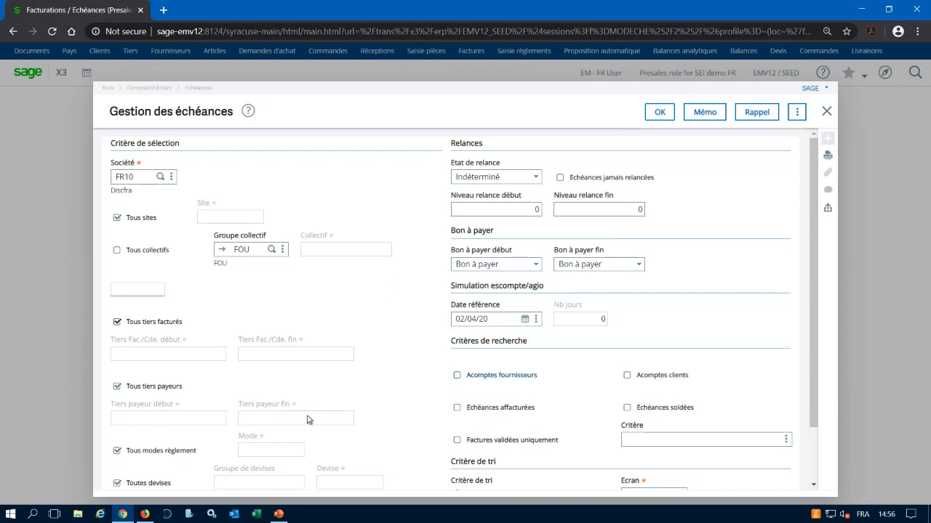
scroll(133, 411, down, 2)
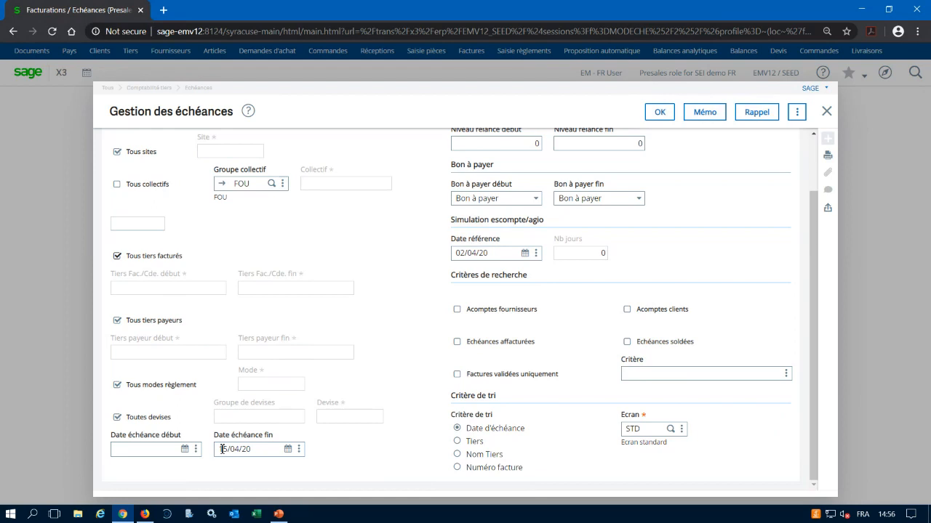
List the open items matching the FOU memo criteria and examine the list's columns and rows through to the end.
click(662, 113)
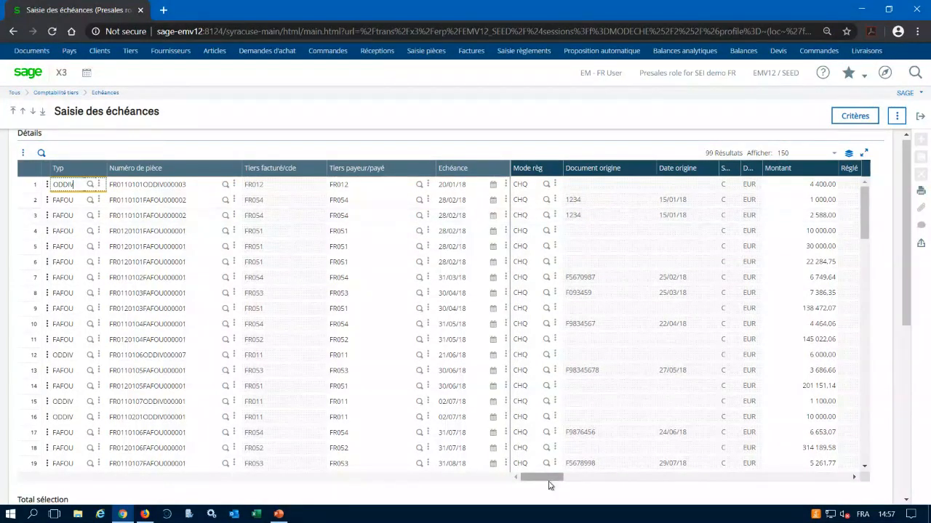
drag(550, 482, 677, 496)
drag(680, 477, 387, 476)
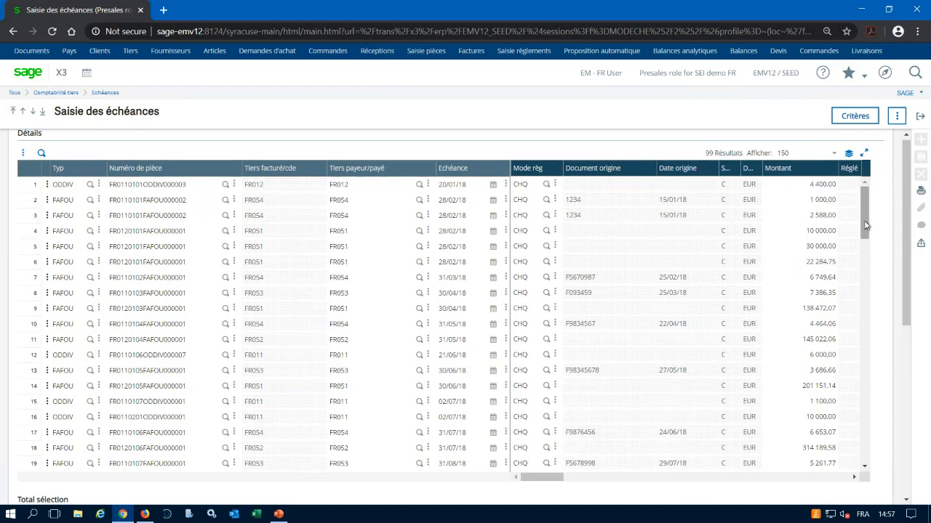
drag(866, 225, 867, 473)
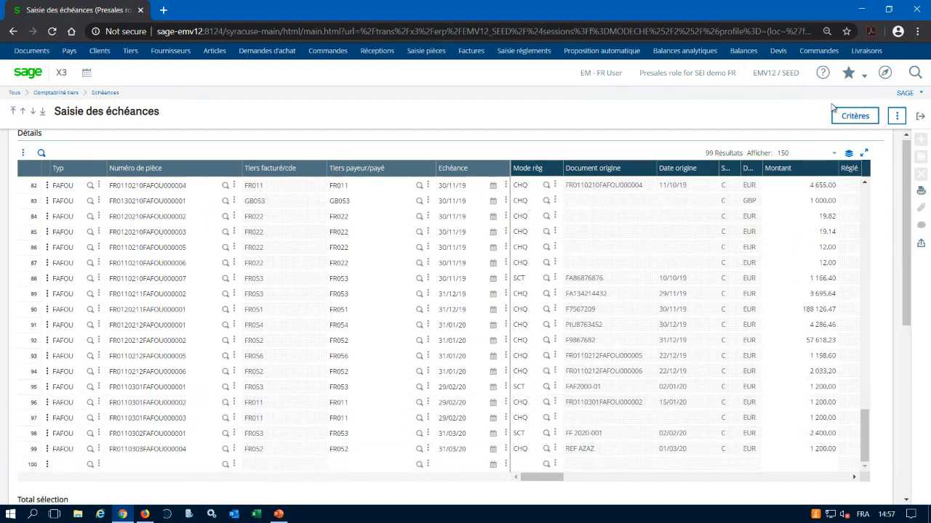
Restrict the open item selection to payment mode CHQ instead of all payment modes and reload the list.
click(855, 117)
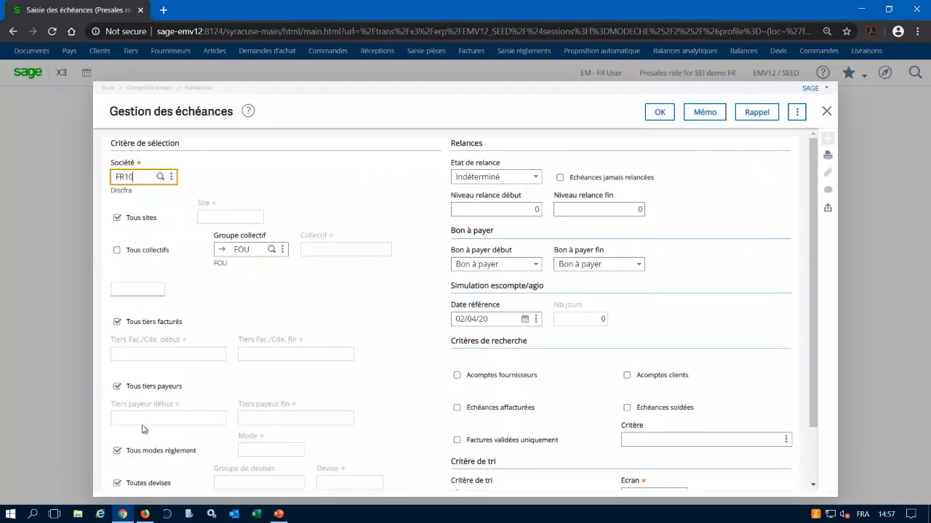
scroll(147, 437, down, 1)
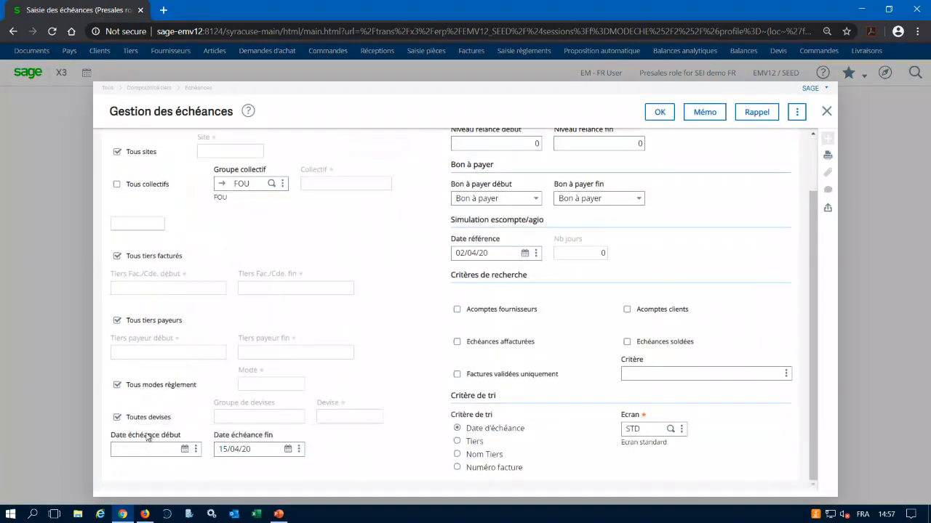
click(117, 385)
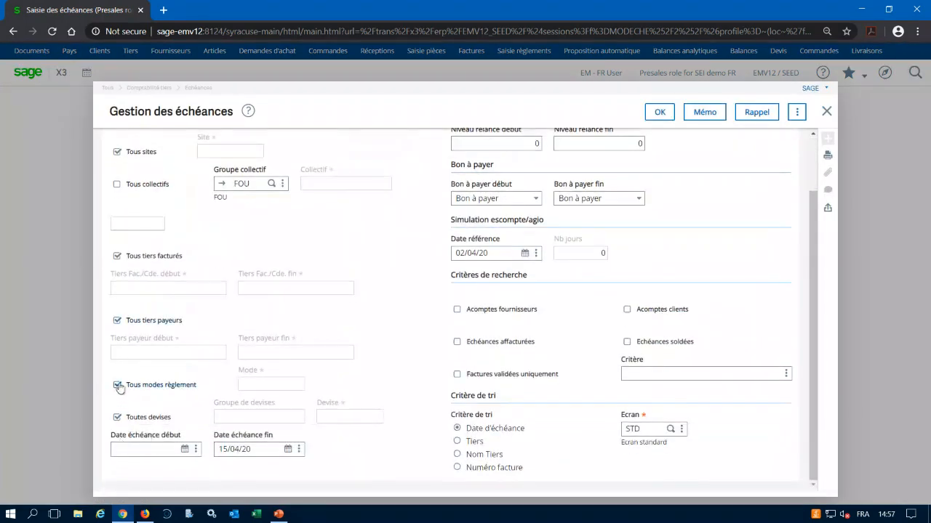
click(255, 384)
text(CHQ)
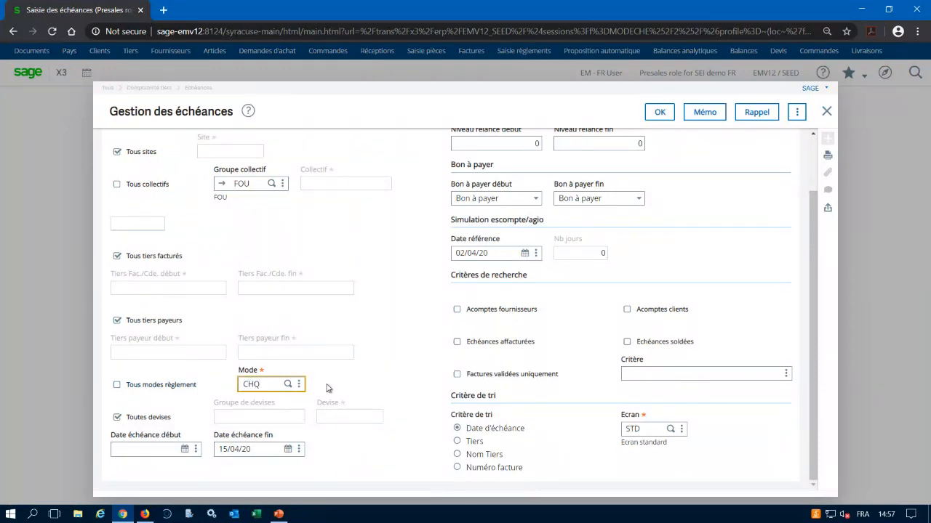
click(654, 113)
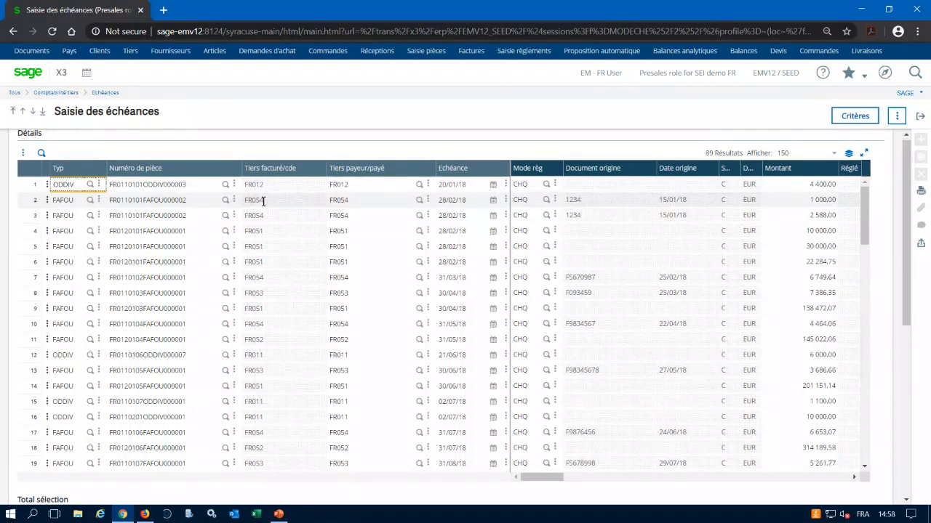
Narrow the open item selection to invoiced third party FR054 as both start and end, and reload the list.
click(854, 116)
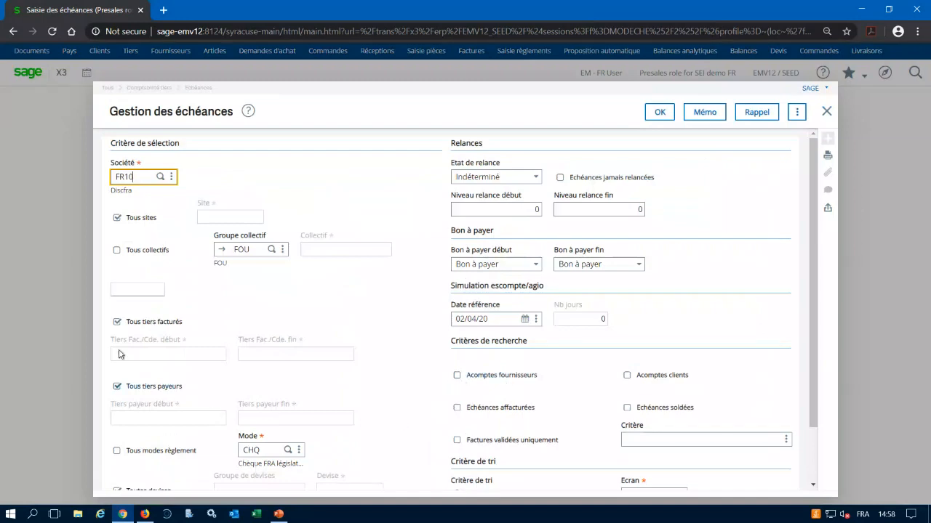
click(116, 323)
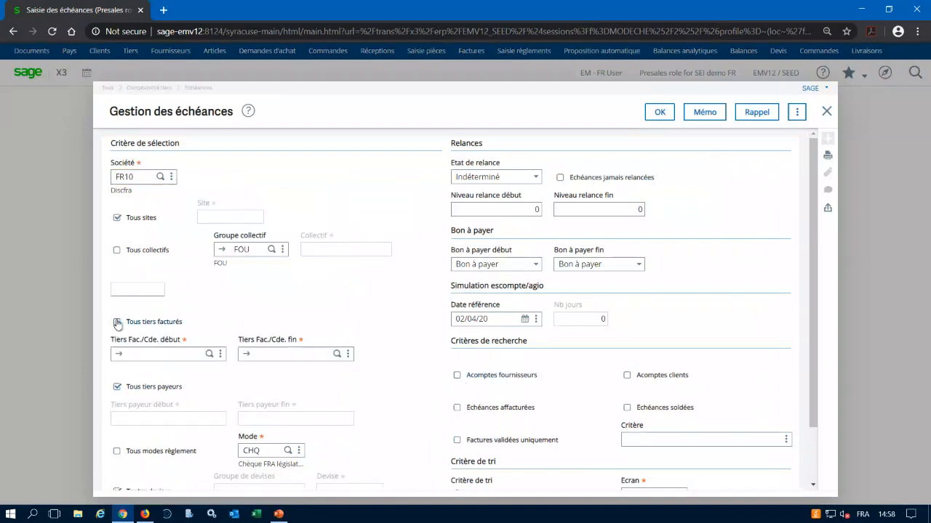
click(139, 356)
text(FR05)
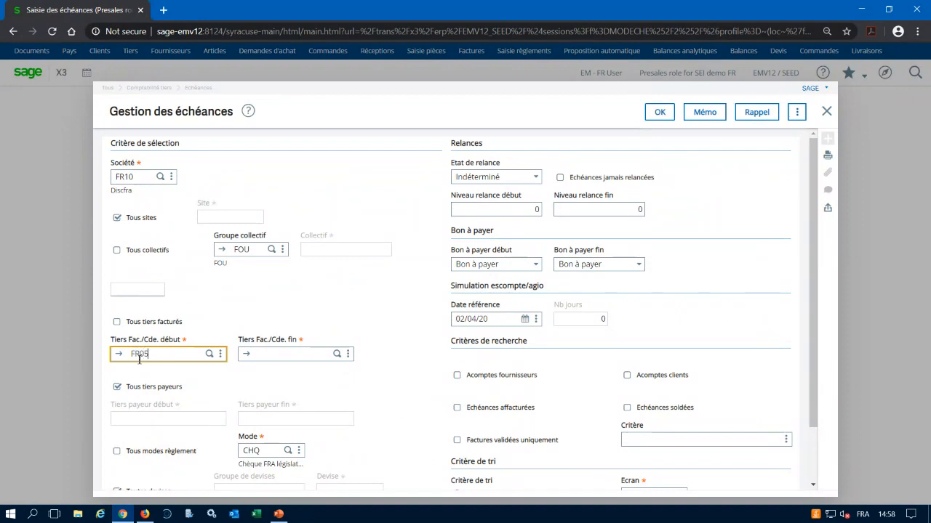
text(4)
key(Tab)
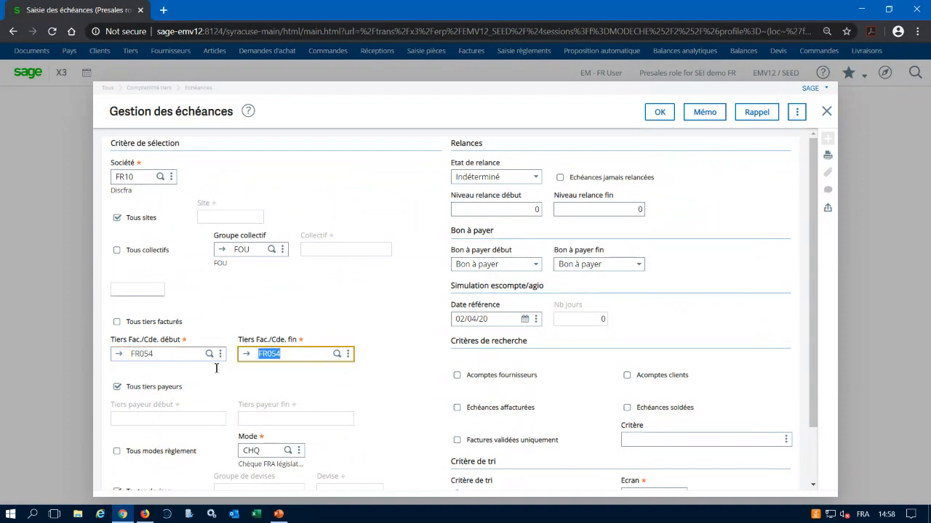
click(659, 112)
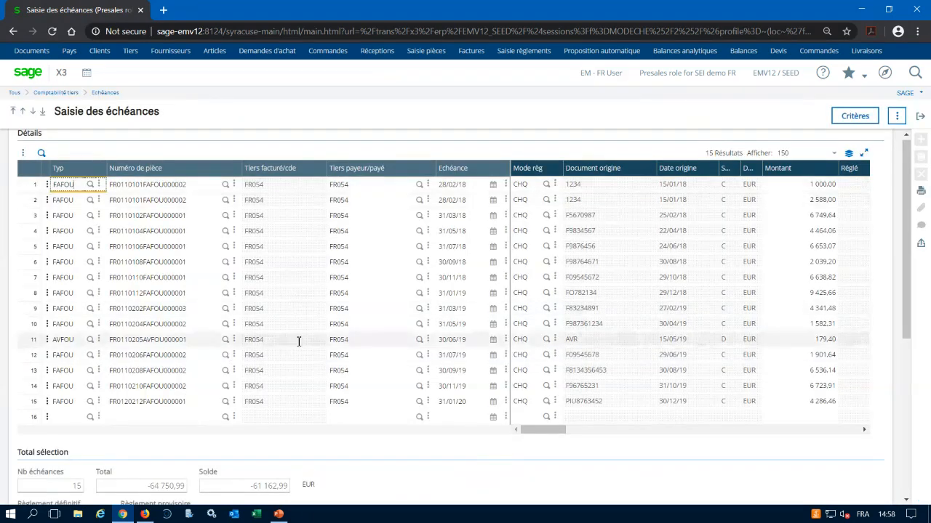
Set the payment mode of the open items on lines 1 and 3 to SCT.
click(546, 186)
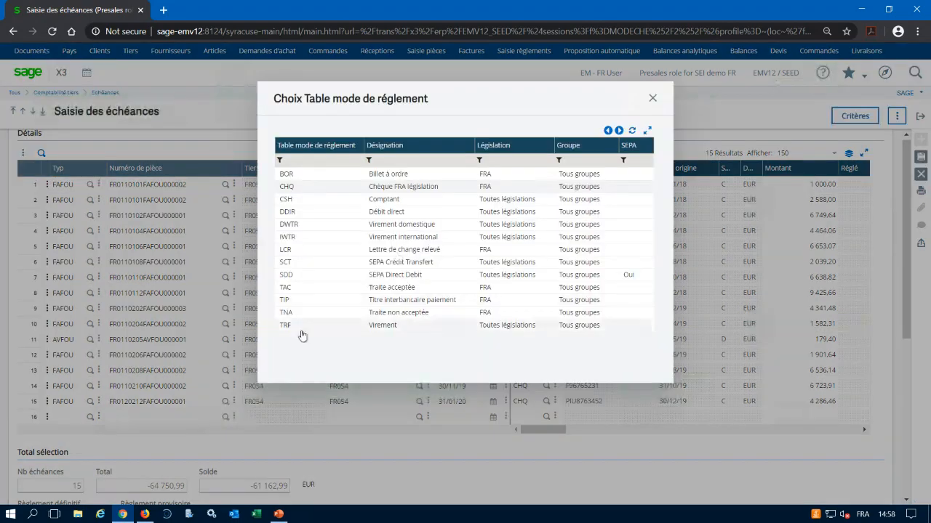
click(289, 263)
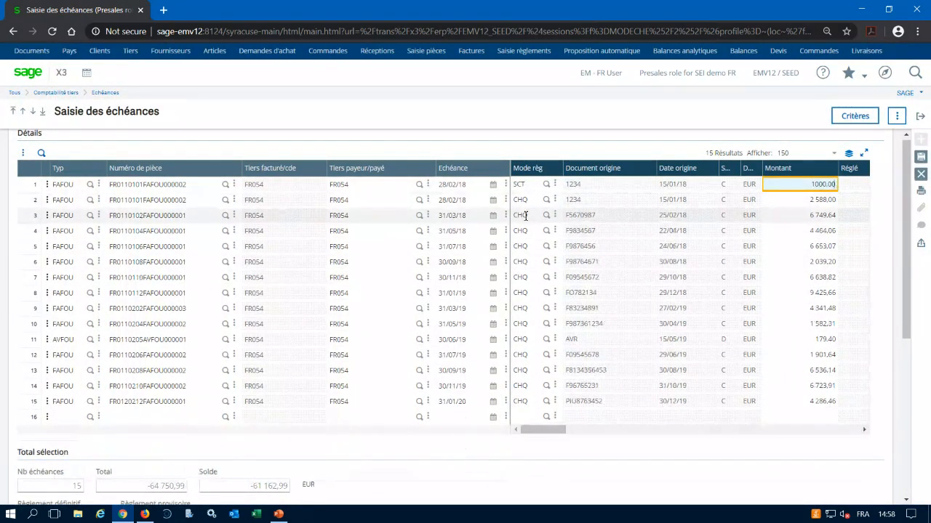
click(525, 216)
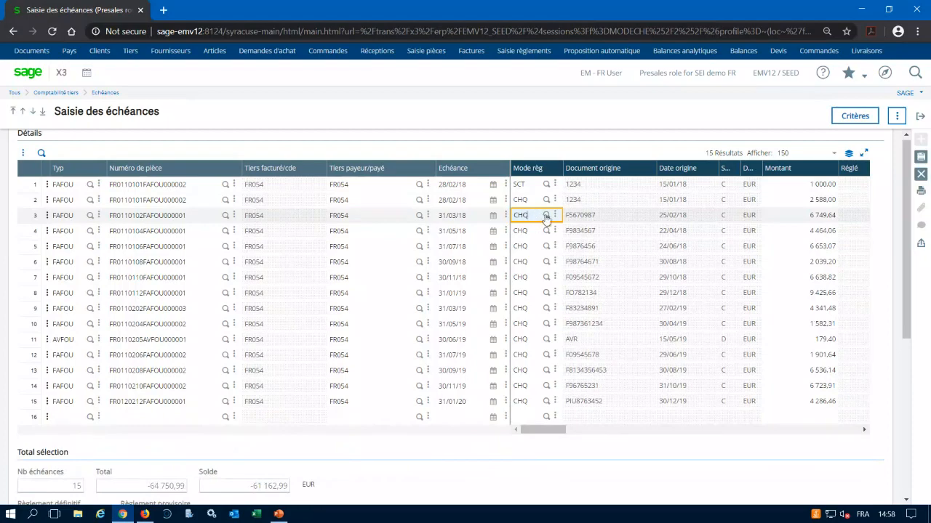
click(547, 216)
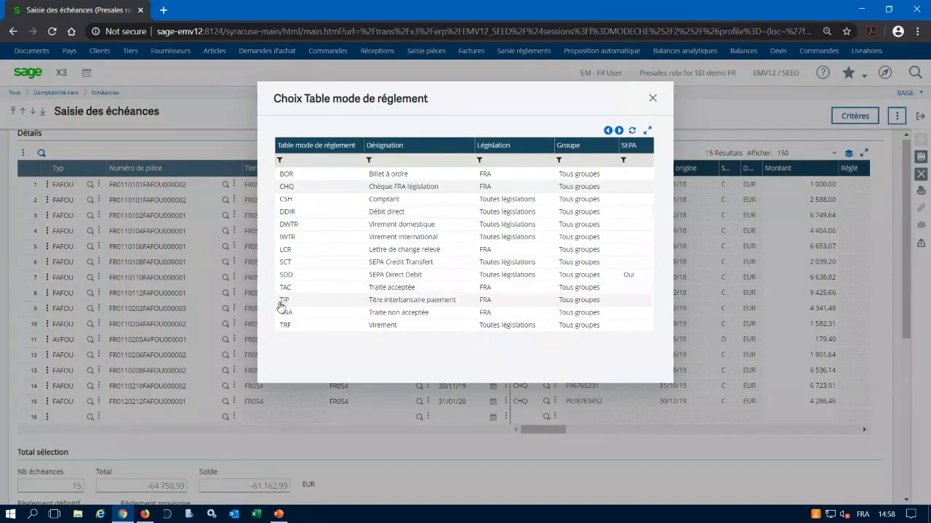
click(291, 261)
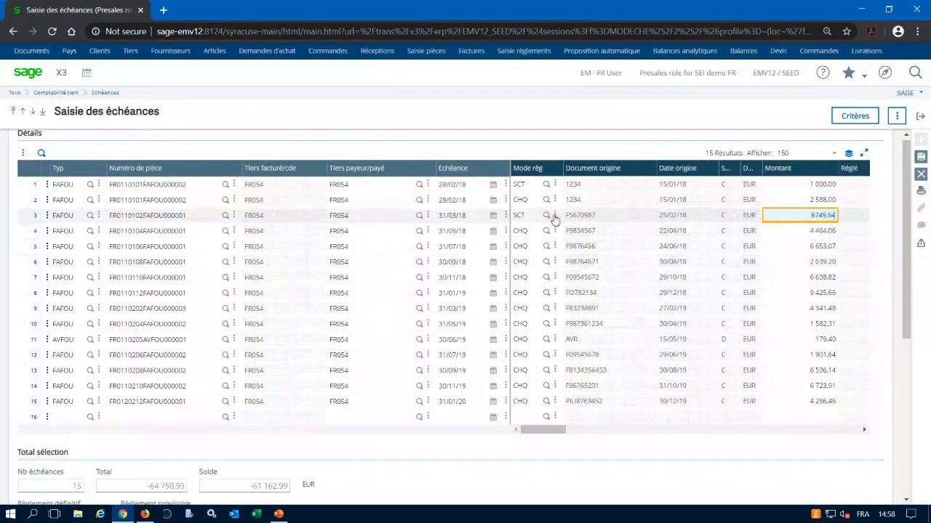
Apply line 3's SCT payment mode to the lines below it with MAJ Colonne and save the open items.
click(555, 215)
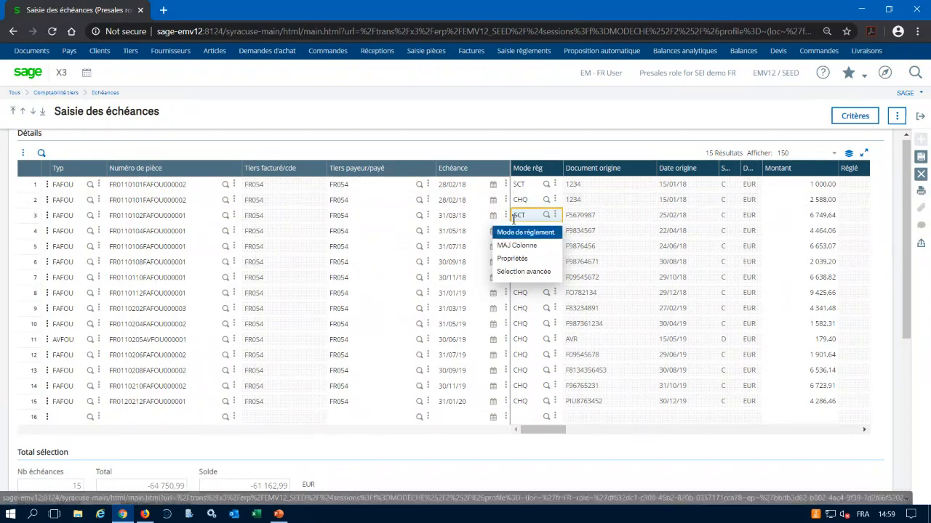
click(534, 217)
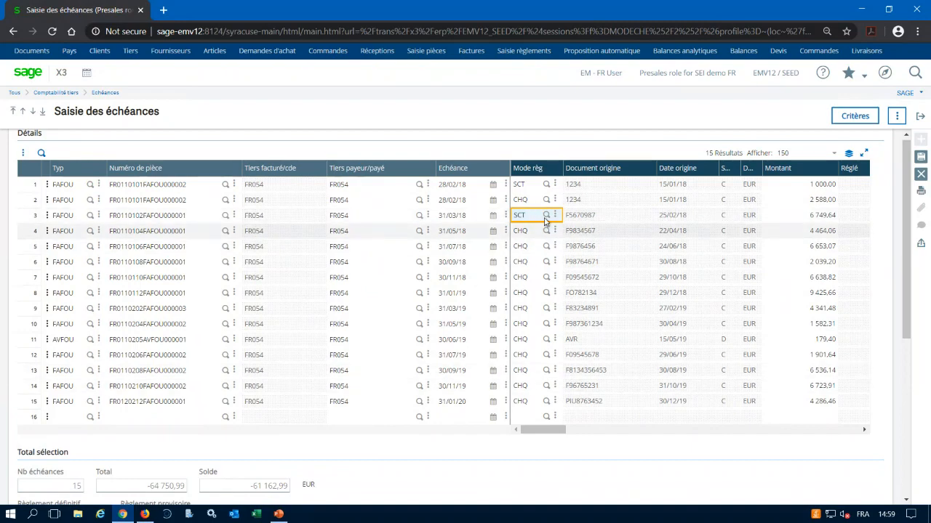
click(546, 216)
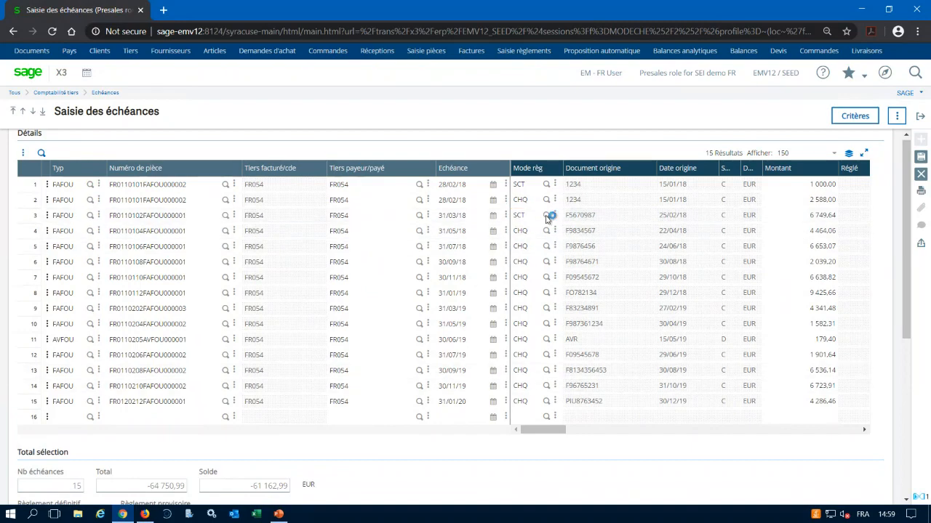
click(652, 99)
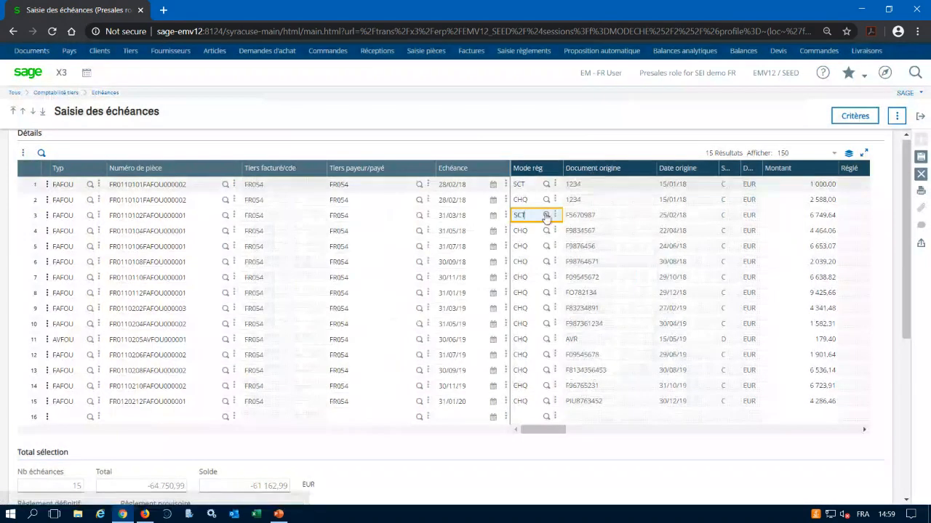
click(555, 215)
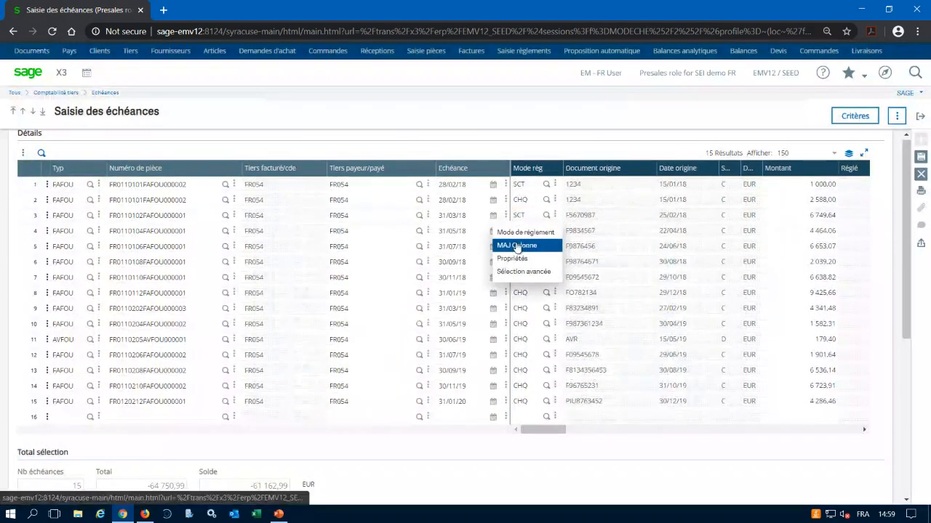
click(530, 246)
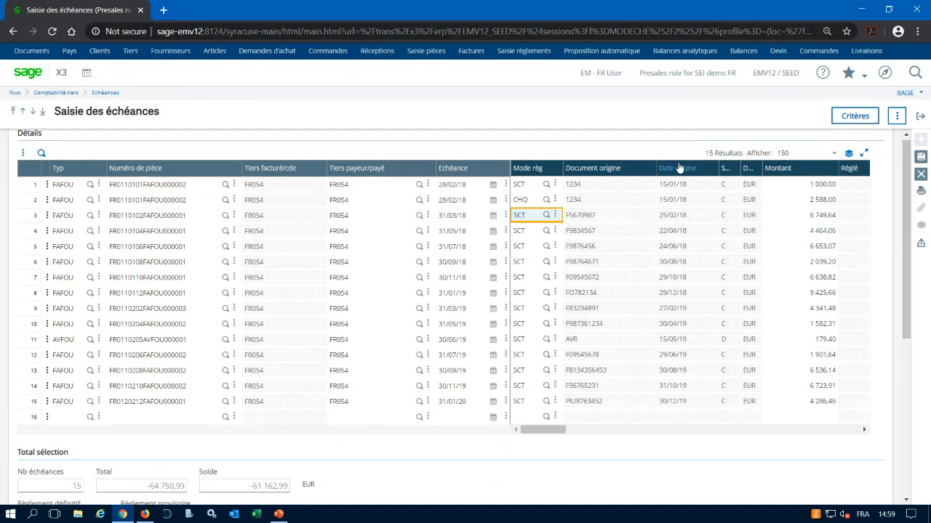
click(921, 159)
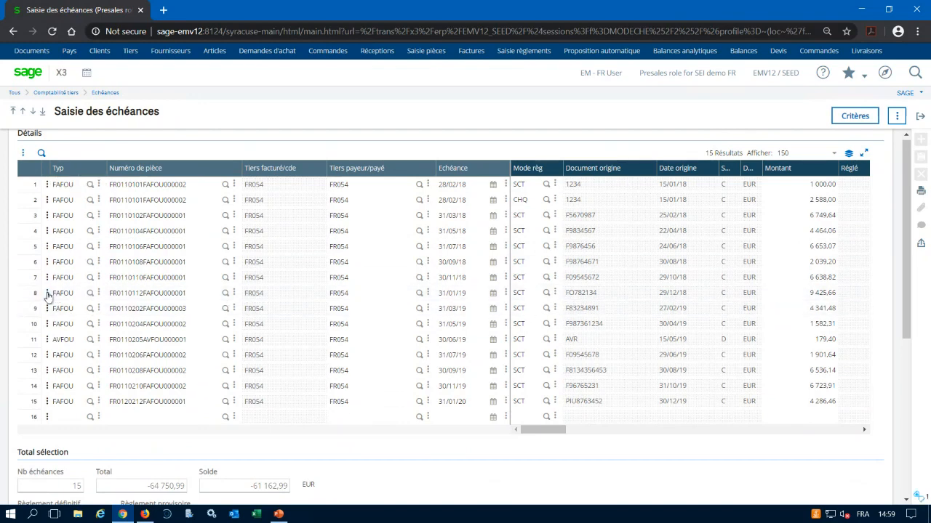
click(47, 294)
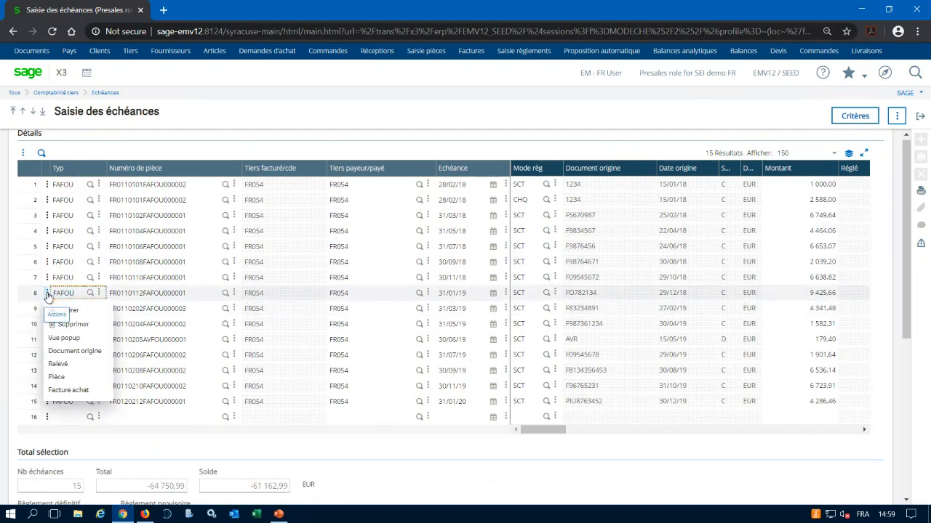
click(85, 392)
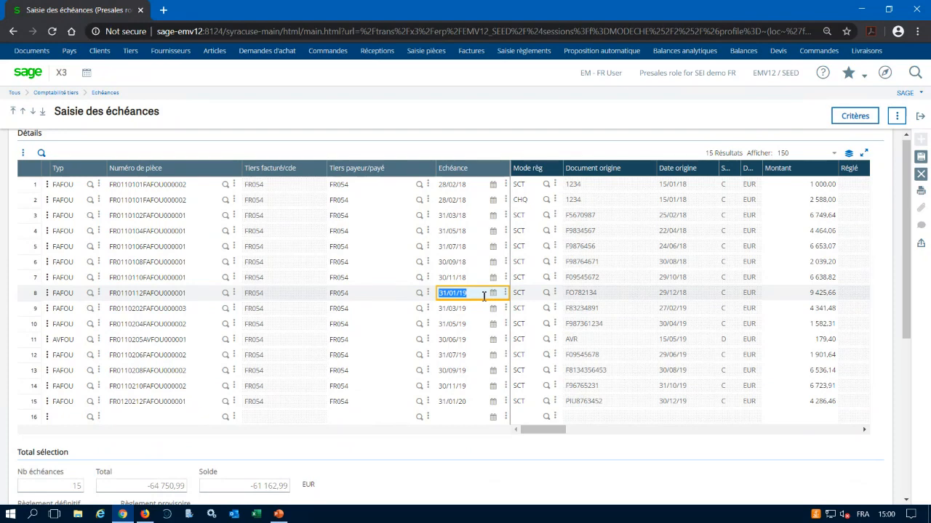
Set the due date of the open item on line 8 to 30/06/20, accept the date warning and save.
text(300620)
key(Tab)
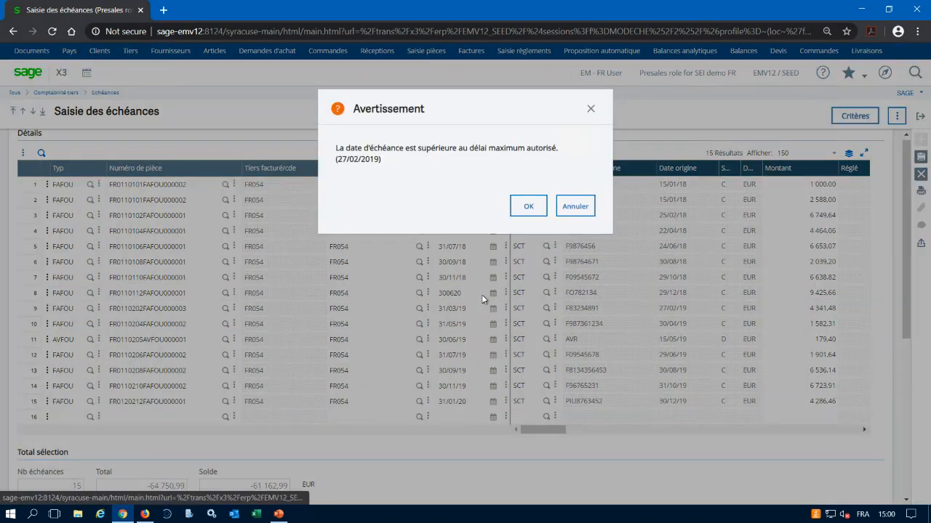
click(535, 210)
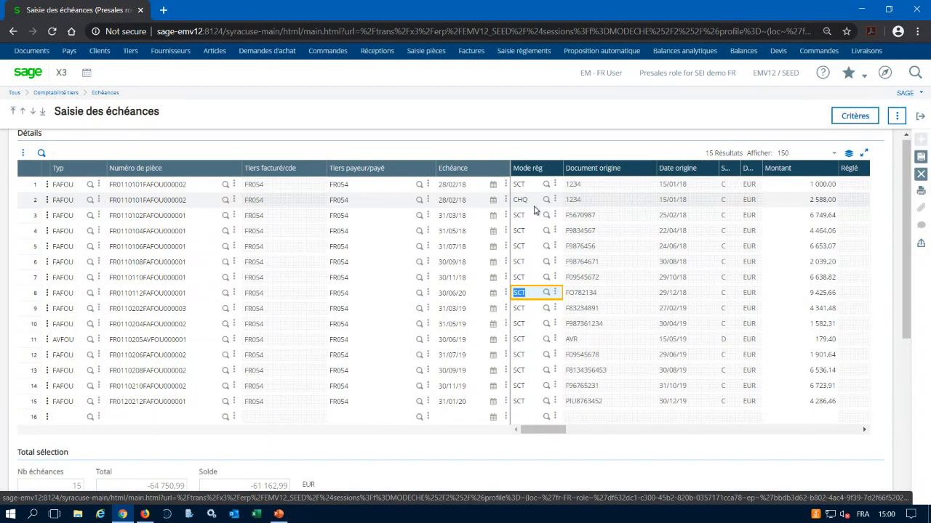
key(Tab)
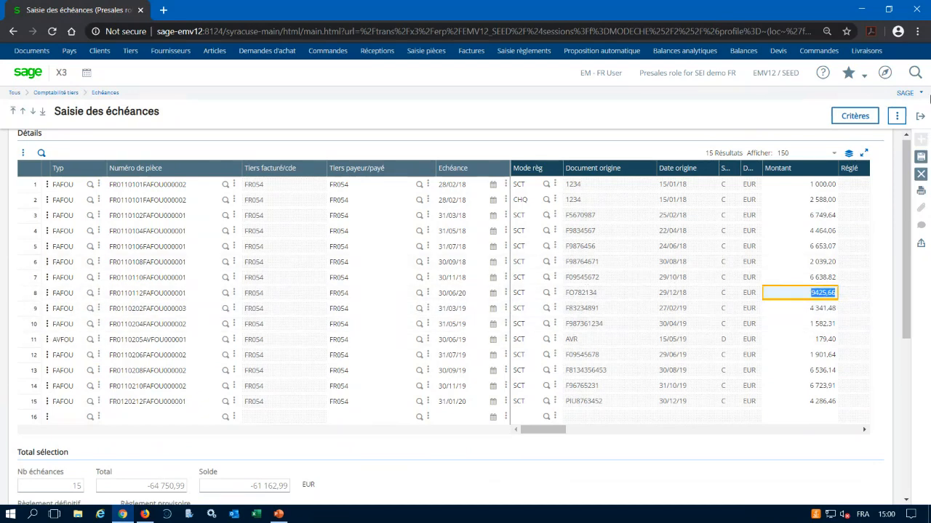
click(922, 157)
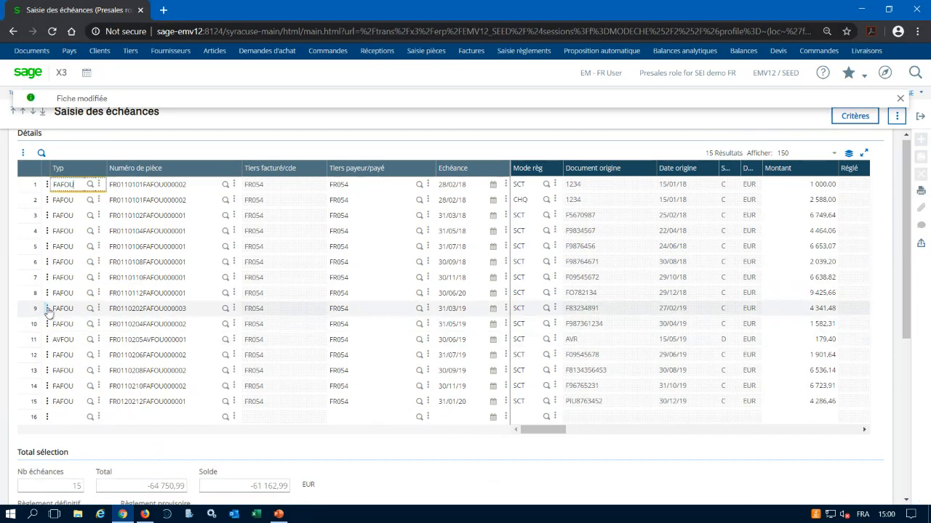
Reduce the amount of the open item on line 9 to 2 341,48 to start splitting it.
click(799, 308)
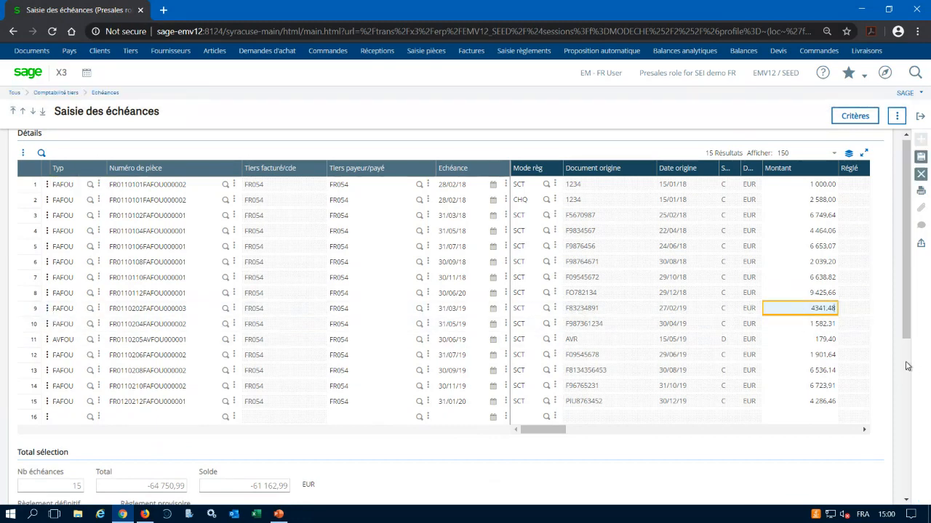
key(Left)
key(Left)
key(Left)
key(Left)
text(1)
key(Delete)
key(Return)
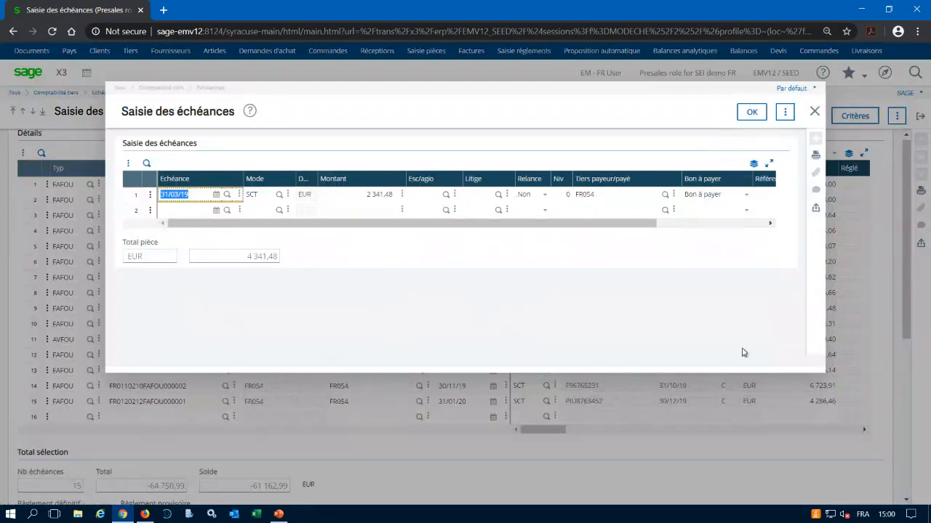
Add a second due date line for the split open item, dated 31/05/20.
key(Tab)
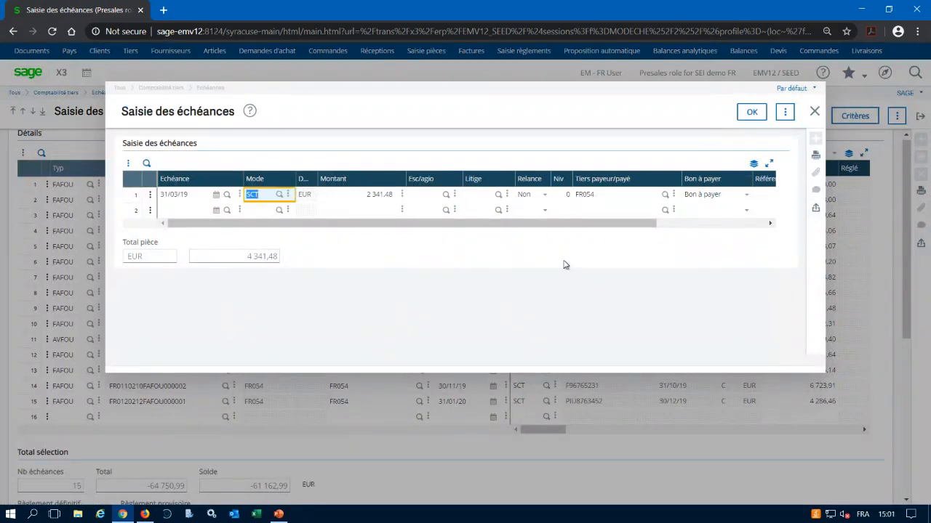
key(Tab)
key(Tab)
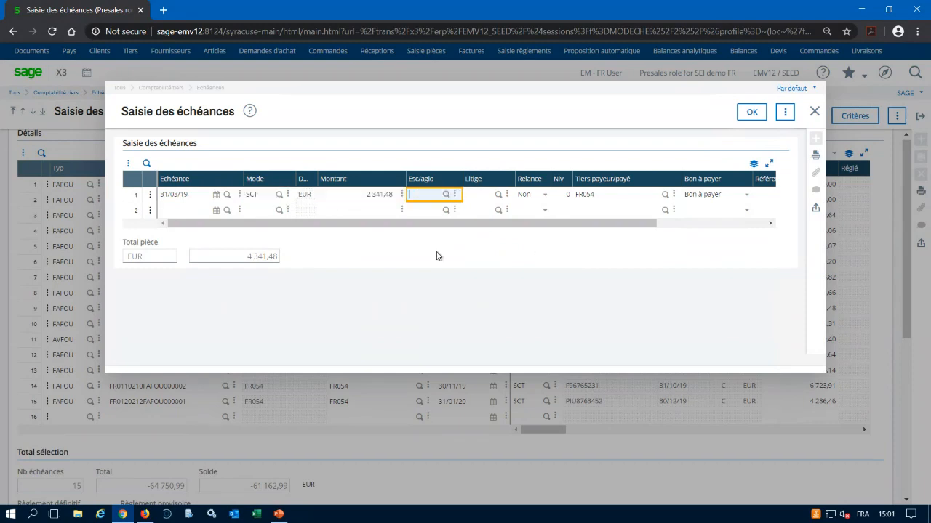
key(Tab)
key(Tab)
key(Tab)
key(Tab)
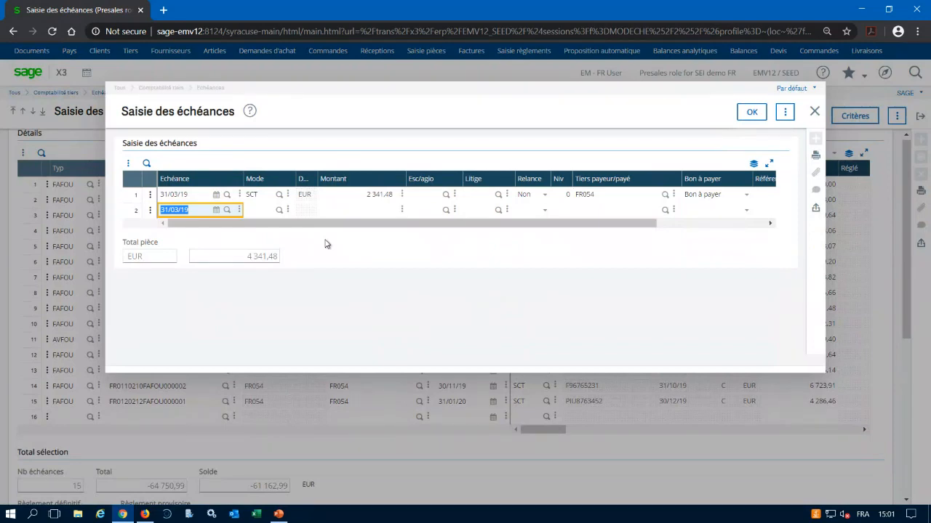
text(310520)
key(Tab)
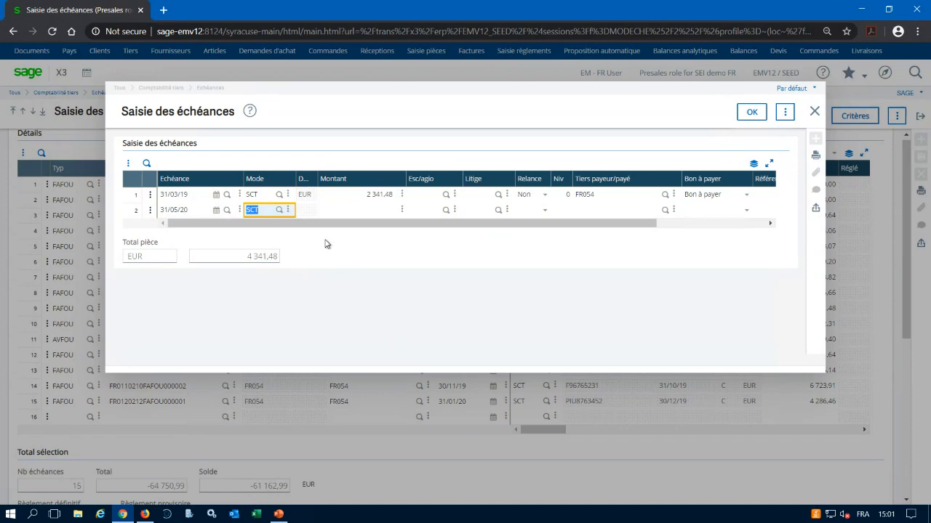
Keep payment mode SCT on the second split line and set its amount to 2 000.
click(280, 211)
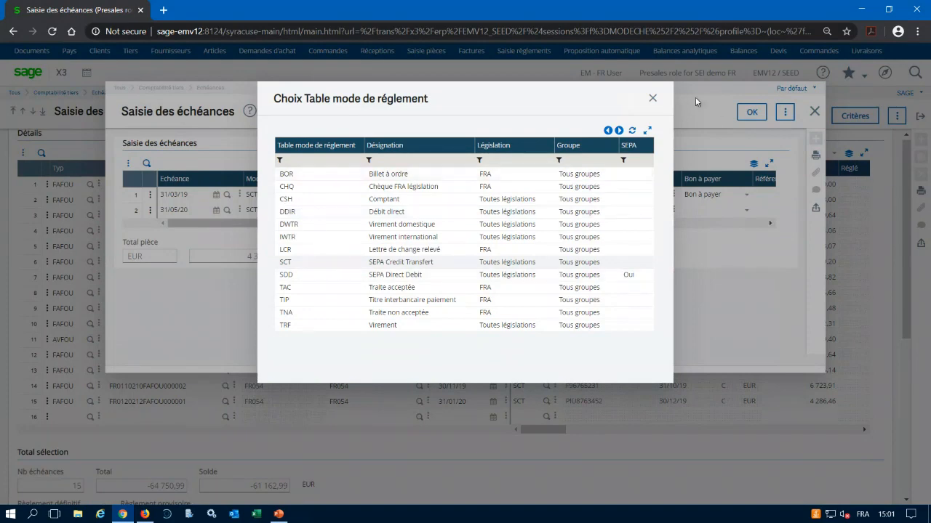
click(652, 99)
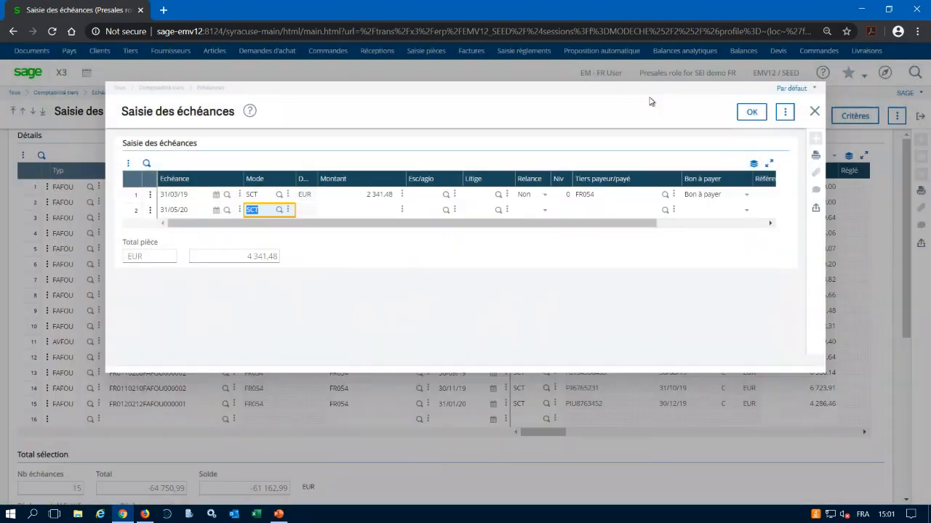
key(Tab)
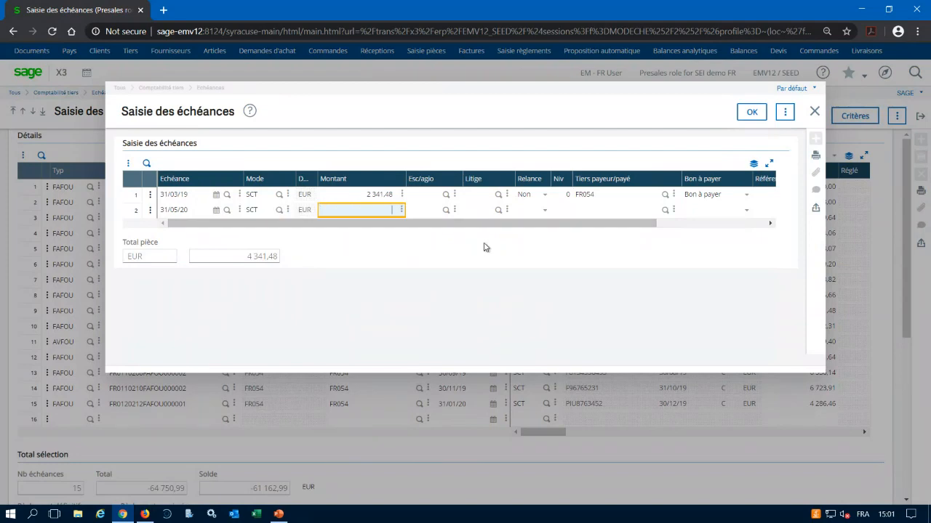
text(2000)
key(Tab)
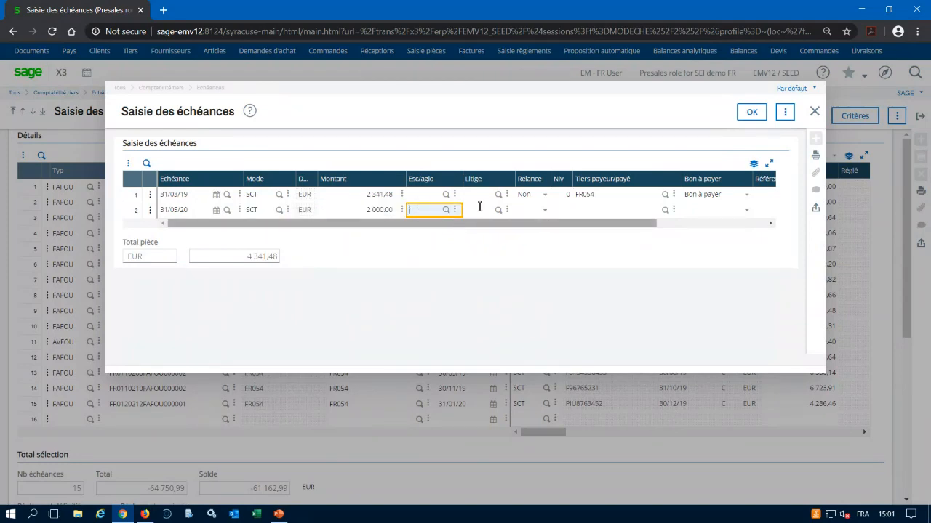
Complete the second split line with Relance Non, payer FR054 and Bon à payer status, and validate the split.
key(Tab)
key(Tab)
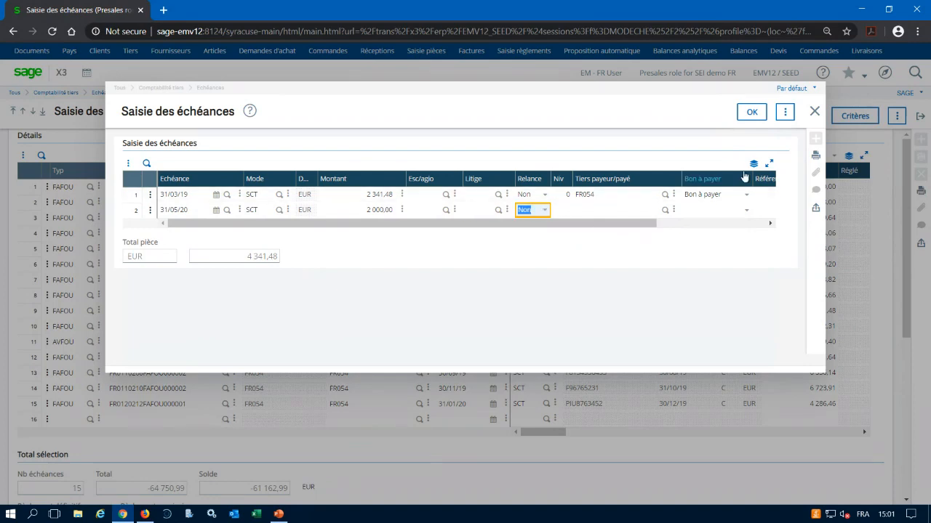
key(Tab)
key(Tab)
key(Tab)
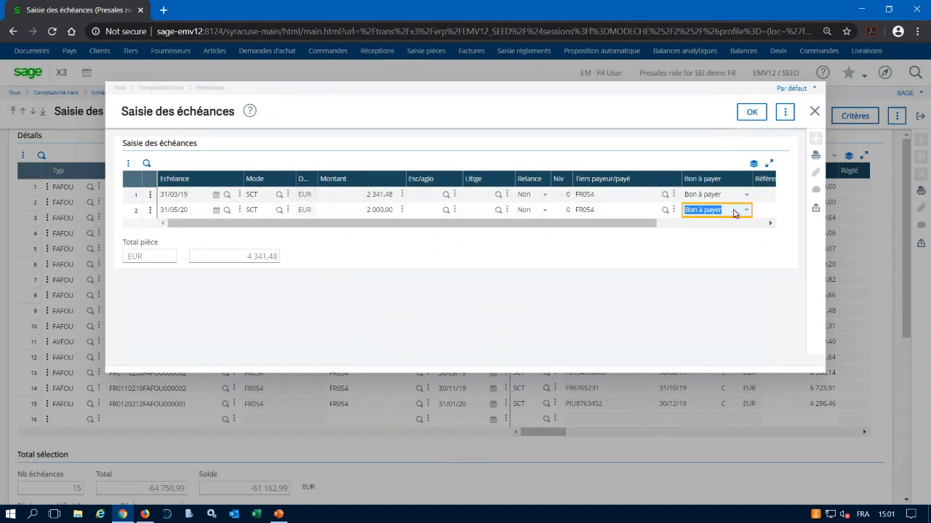
click(745, 210)
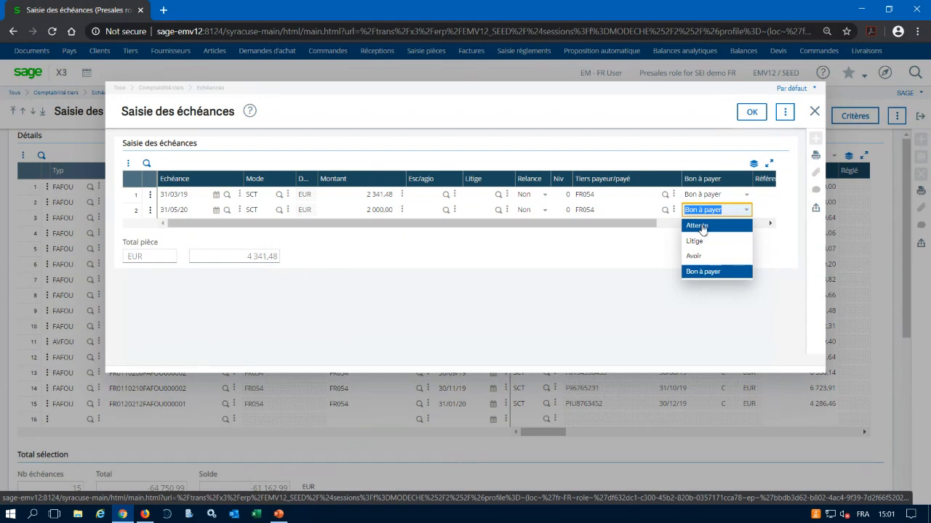
click(751, 114)
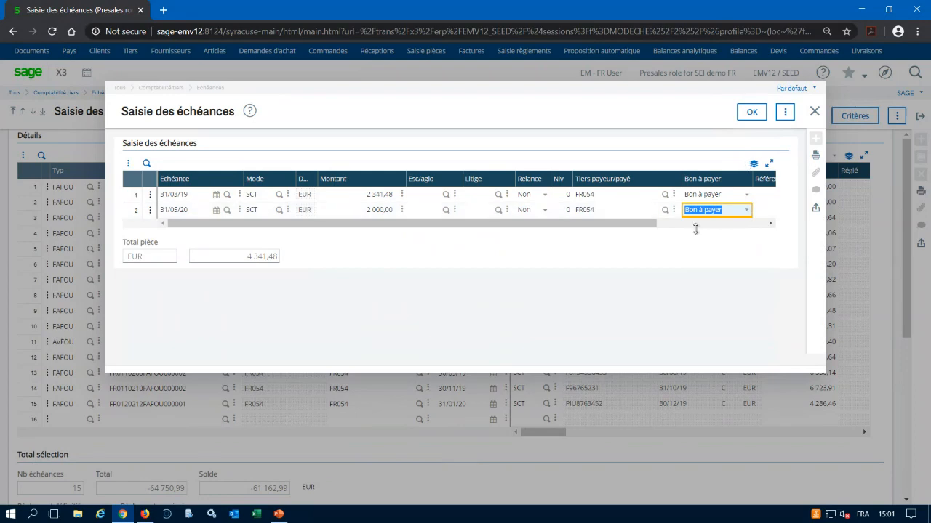
click(753, 114)
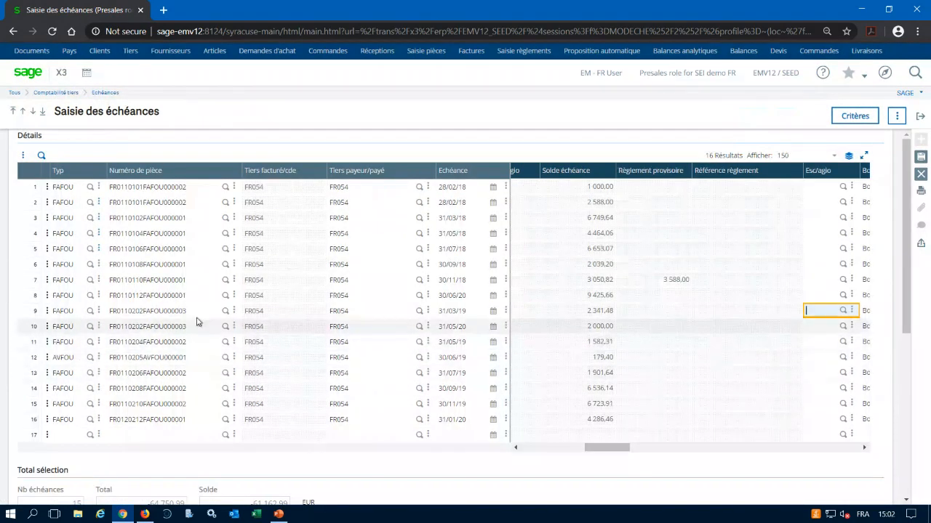
Save the split of open item FR0110202FAFOU000003 instead of abandoning the changes, and leave open item entry.
click(28, 316)
mouse_move(26, 320)
mouse_down()
mouse_move(30, 340)
mouse_move(29, 332)
mouse_up()
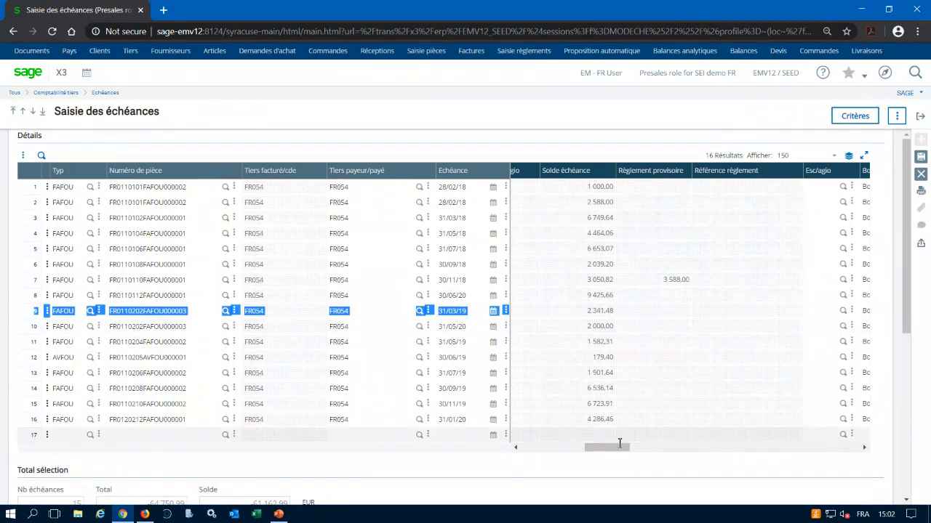
drag(619, 443, 650, 446)
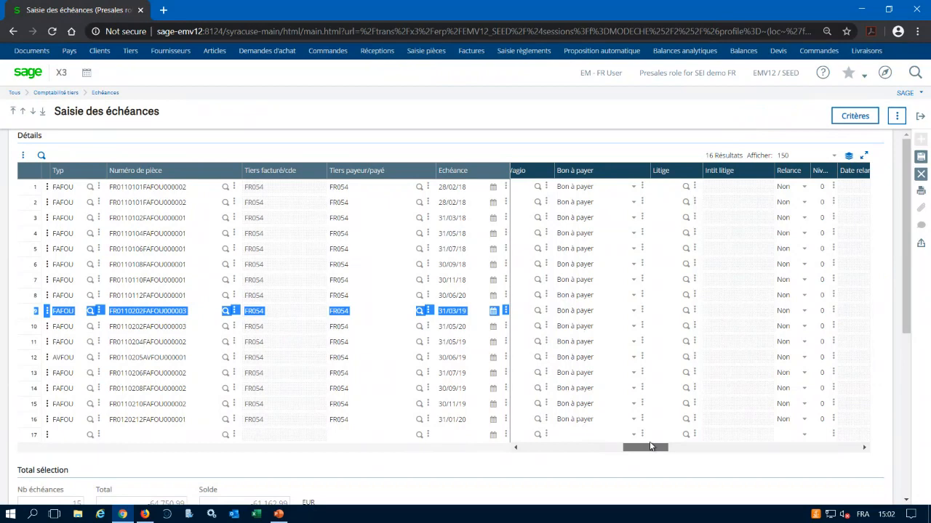
drag(650, 446, 724, 446)
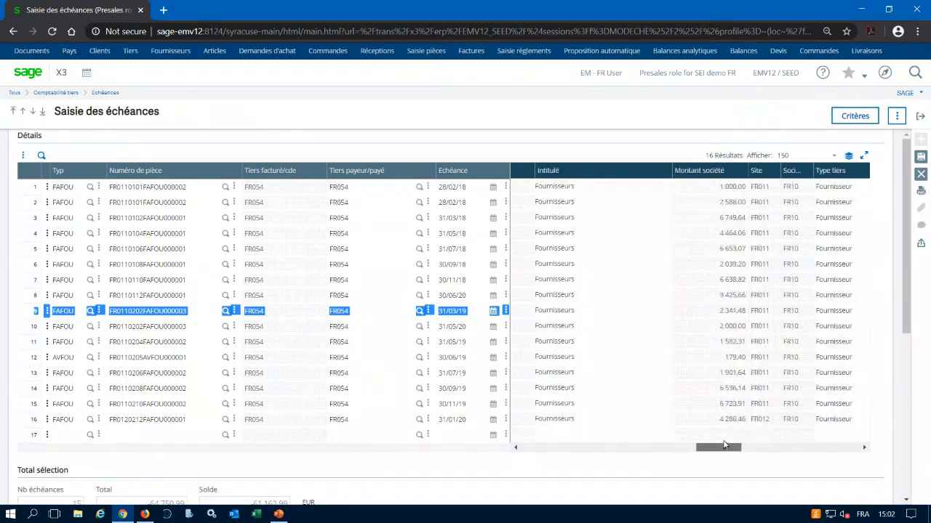
click(922, 117)
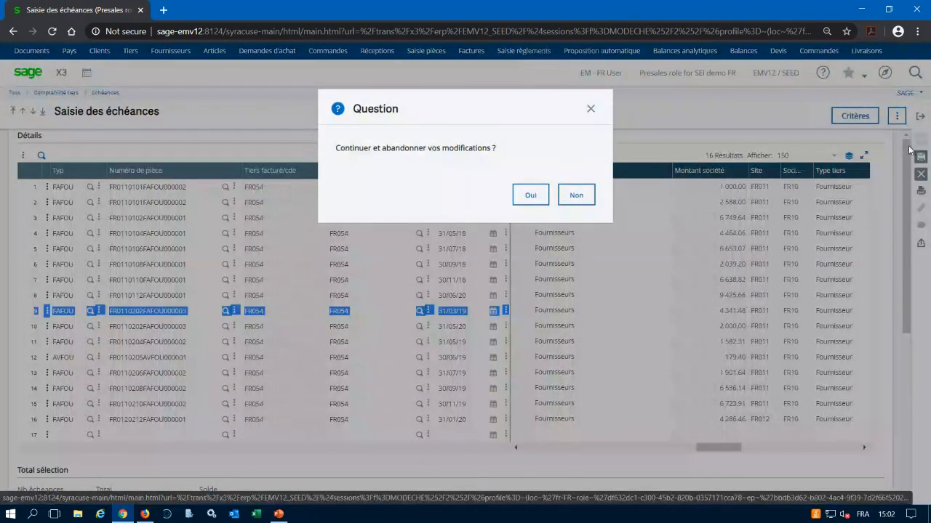
click(579, 196)
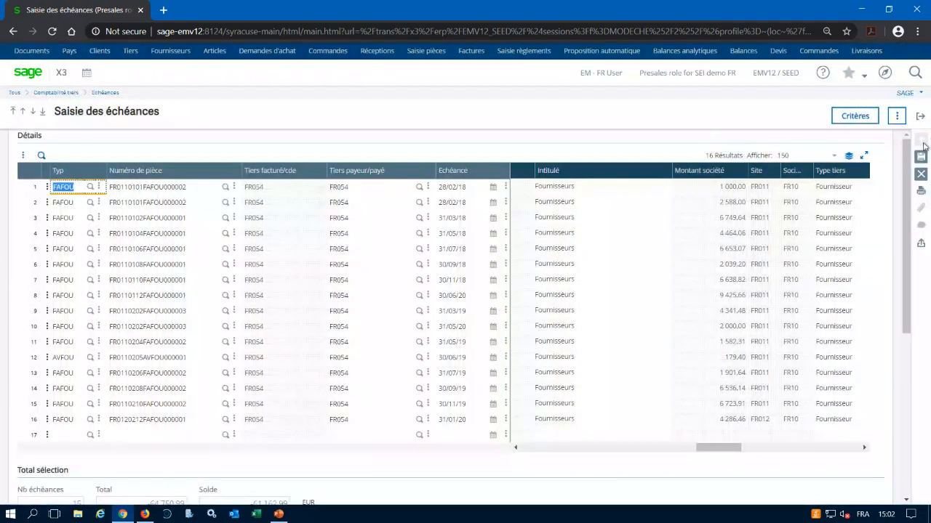
click(922, 156)
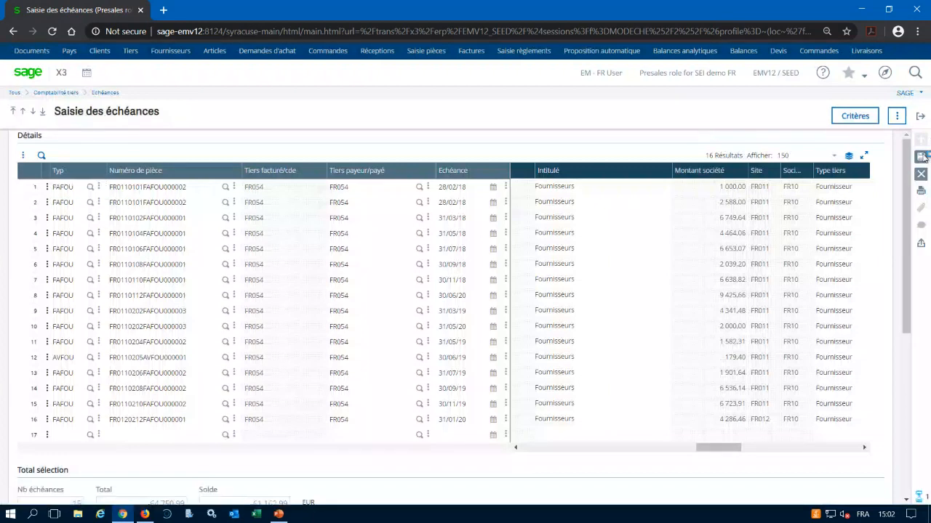
click(920, 118)
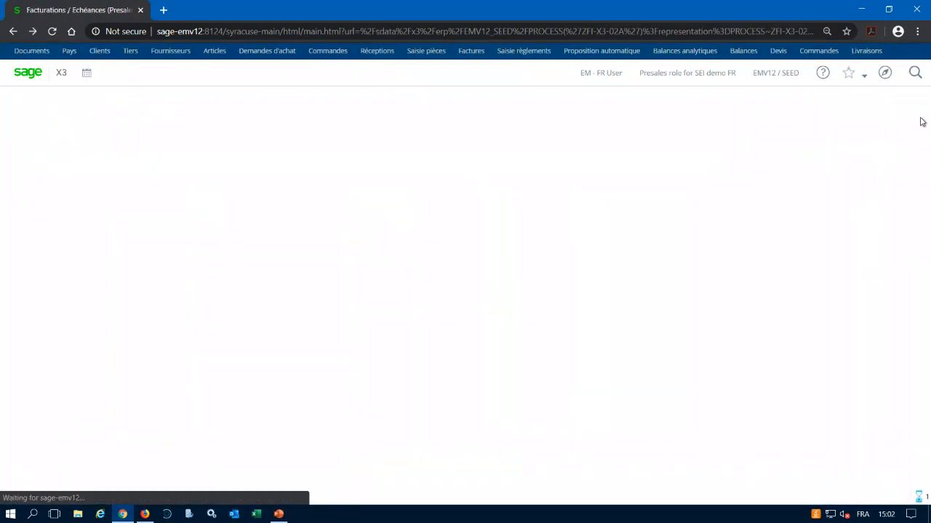
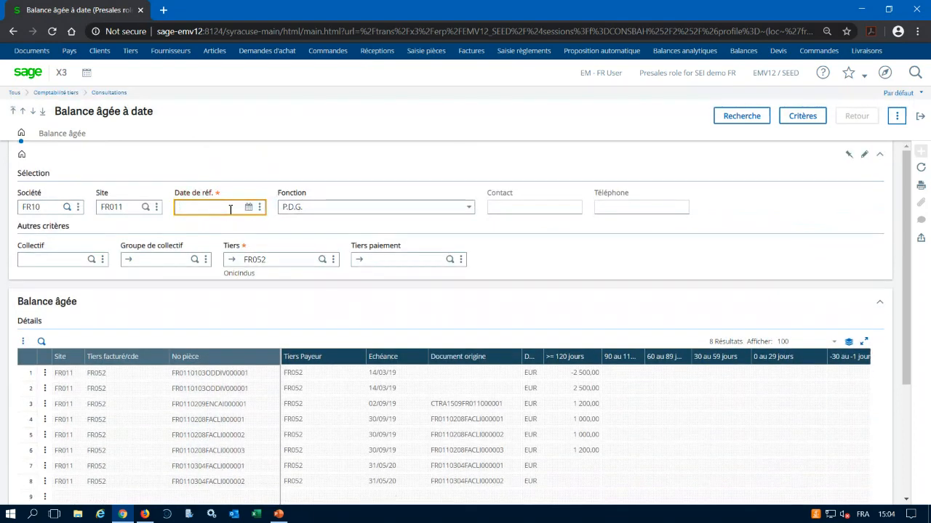
Set the aged balance reference date to 30/04/20, run the search for partner FR052 and review the details and totals.
text(30)
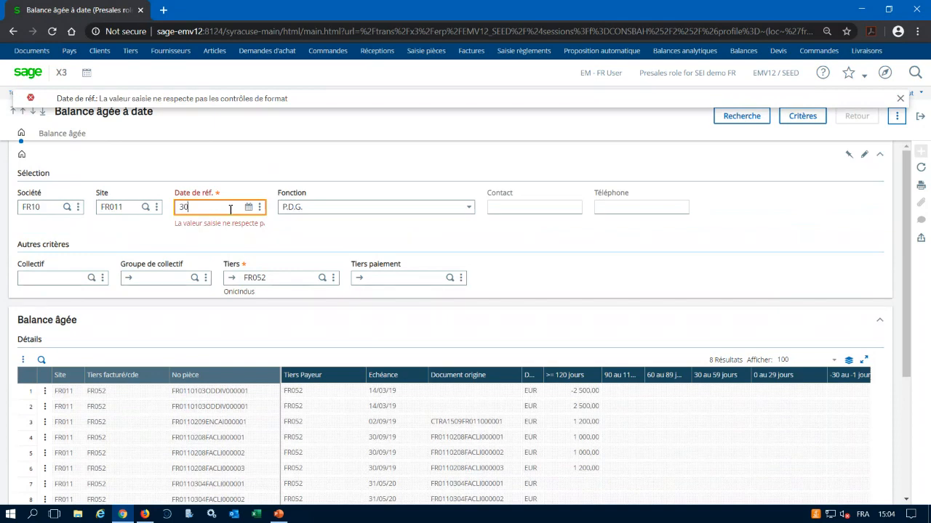
text(/04/20)
key(Tab)
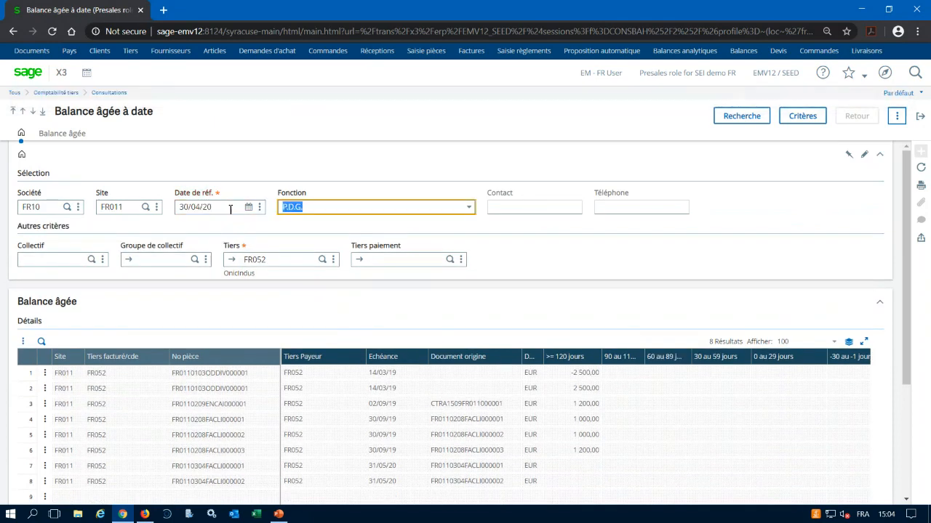
click(756, 117)
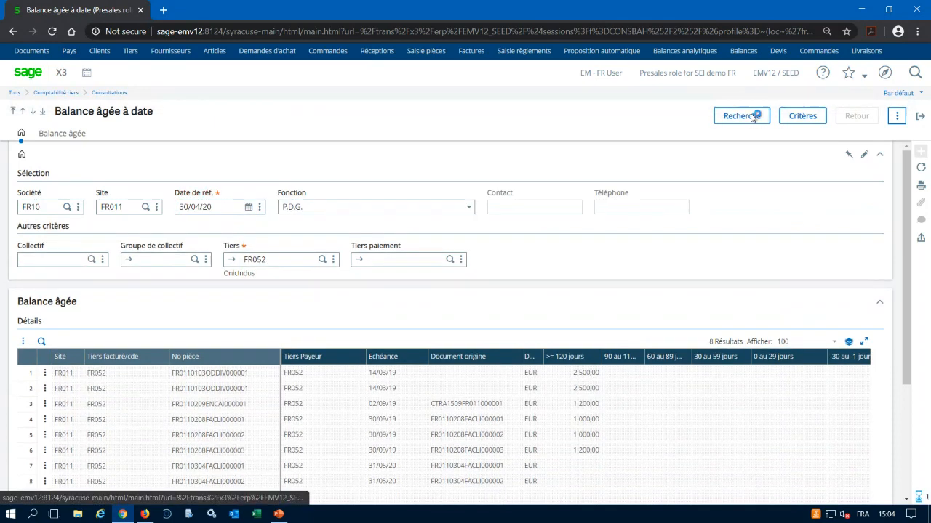
scroll(308, 488, down, 2)
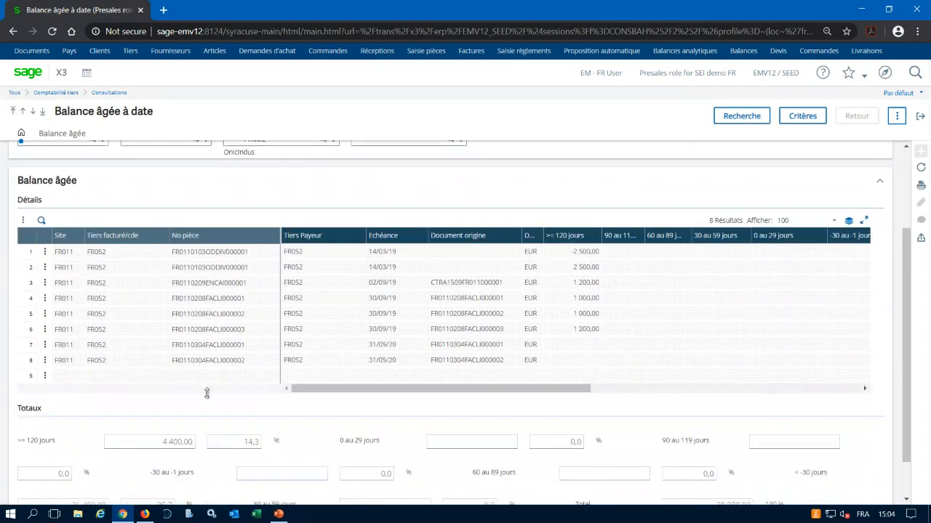
Rerun the FR052 aged balance with reference date 30/06/20, review the ageing columns and totals, and leave the inquiry.
scroll(217, 291, up, 2)
click(225, 210)
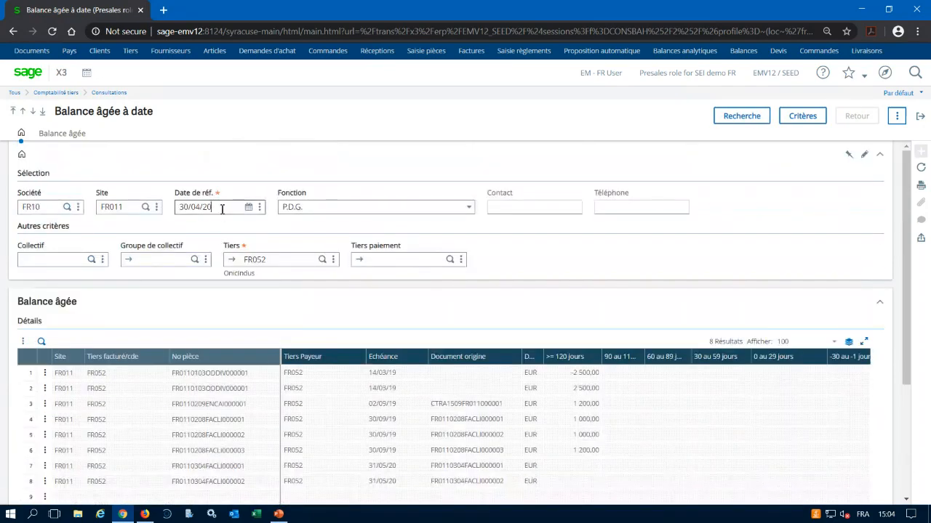
key(BackSpace)
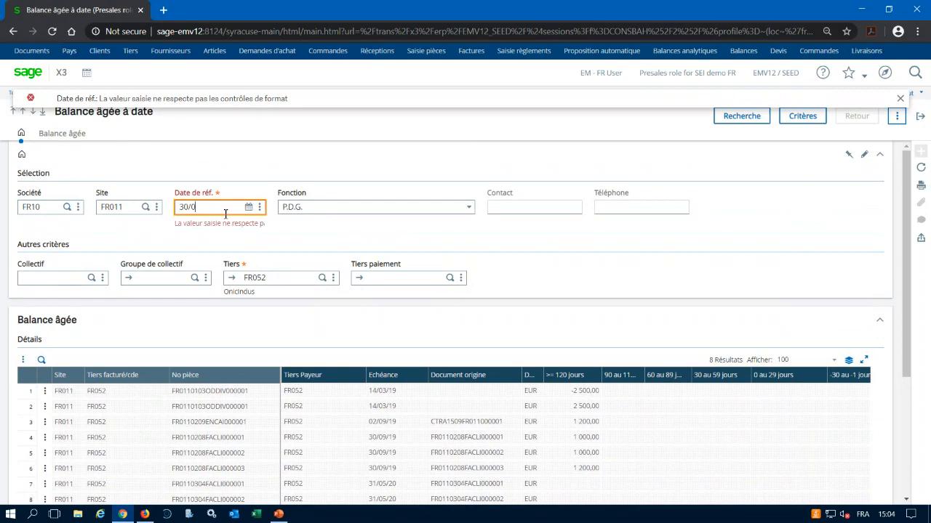
text(5/20)
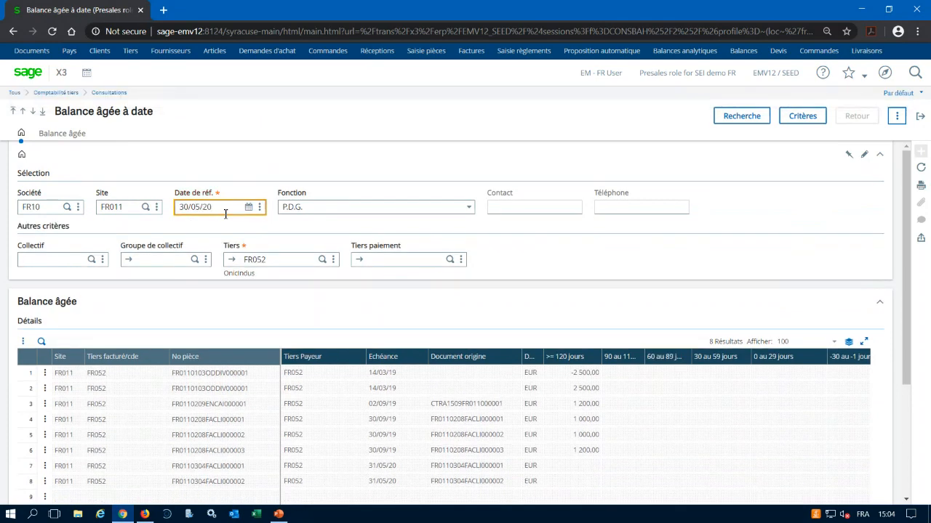
key(BackSpace)
key(BackSpace)
key(BackSpace)
key(BackSpace)
text(3006)
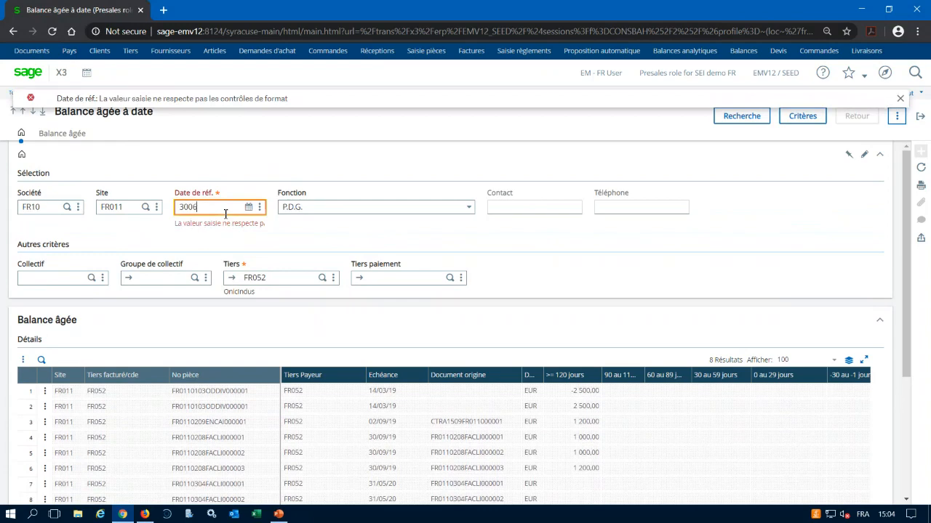
key(Tab)
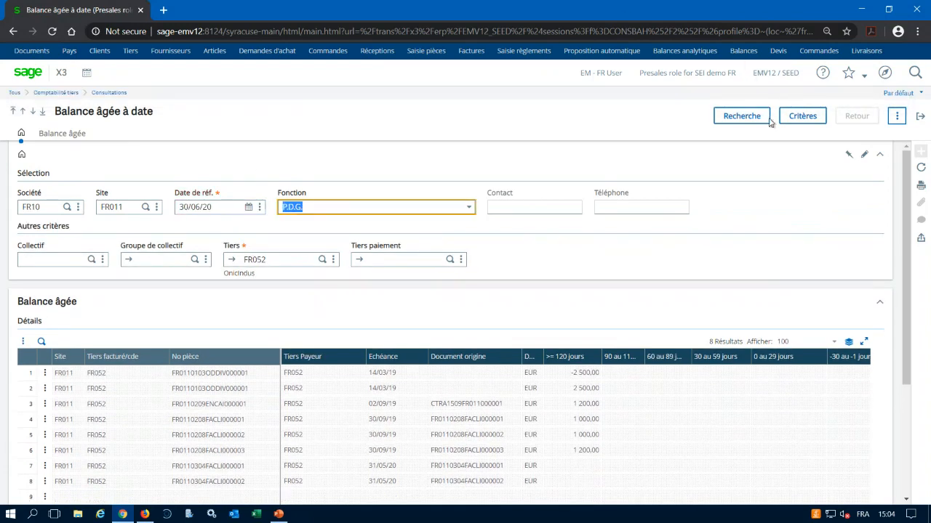
click(742, 117)
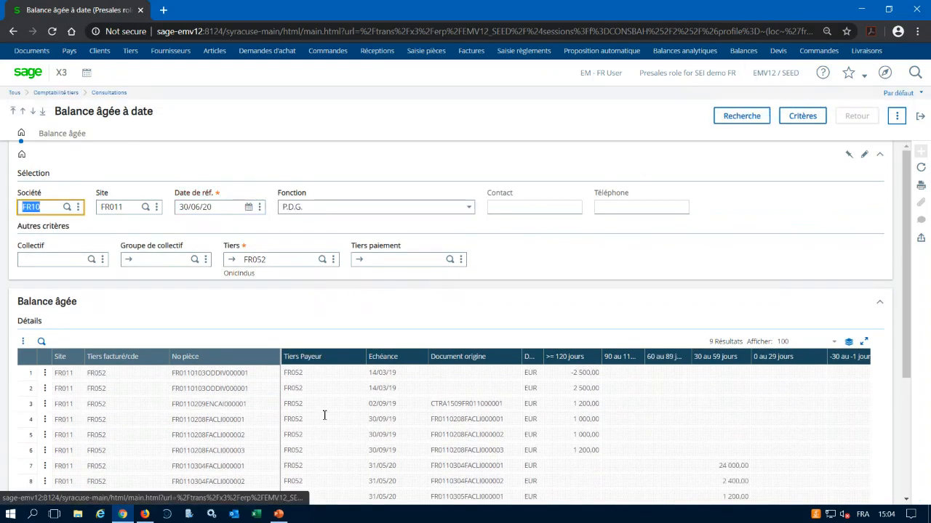
scroll(325, 415, down, 3)
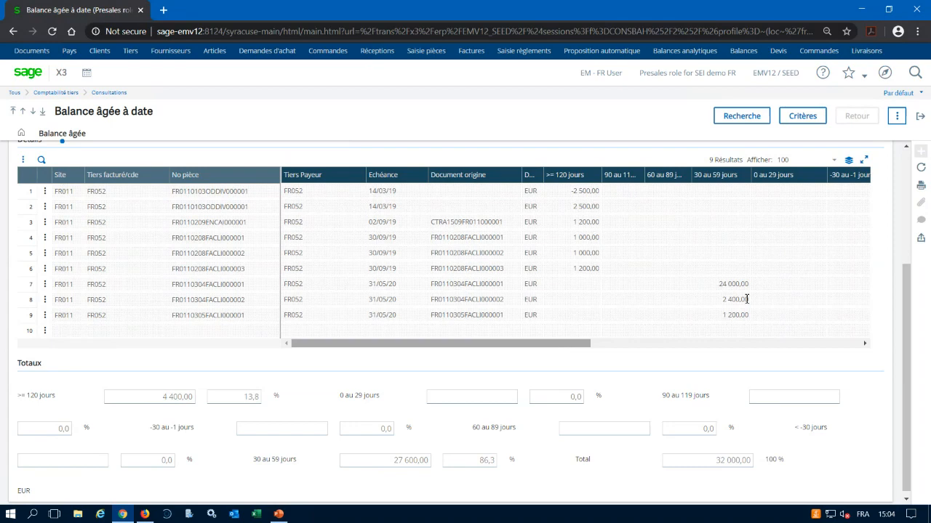
click(921, 118)
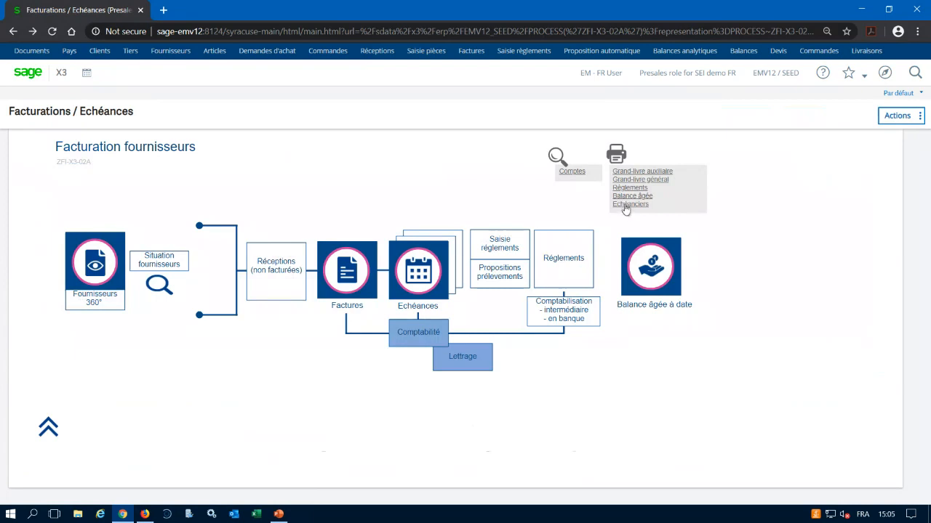
Open the Echéanciers report from Facturation fournisseurs and set the Borne de tiers range from FR052 to FR055.
click(625, 206)
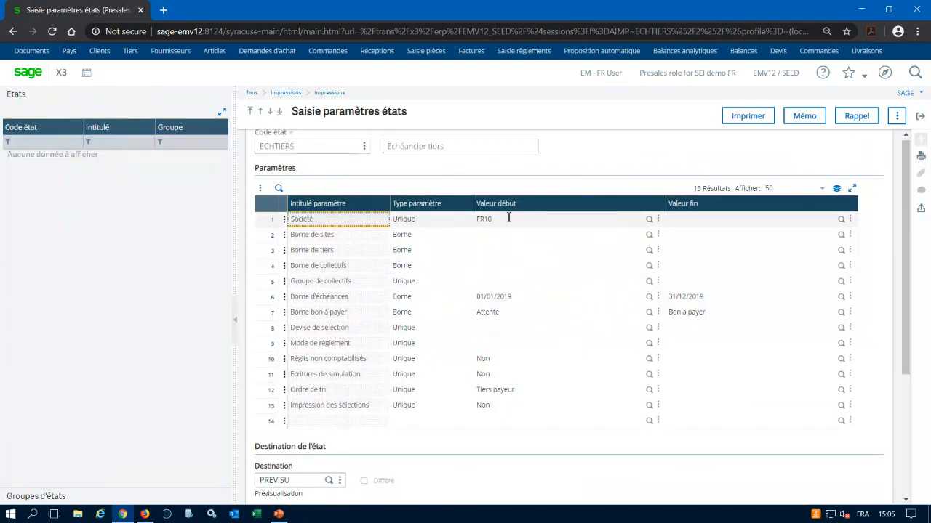
click(491, 249)
text(FR052)
key(Tab)
text(FR05)
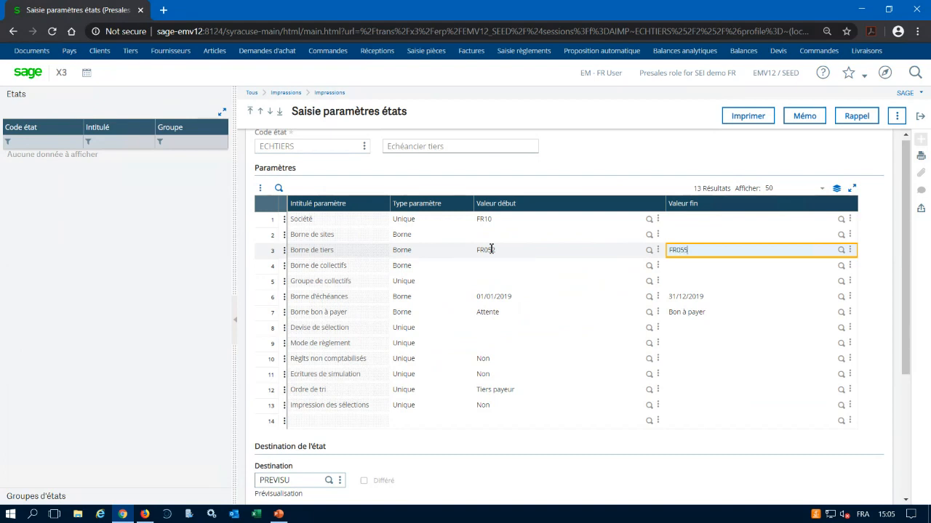
text(5)
key(Tab)
Set the end of the Borne d'échéances range to 31/12/2020 and the start of the Borne bon à payer range to Bon à payer.
click(717, 297)
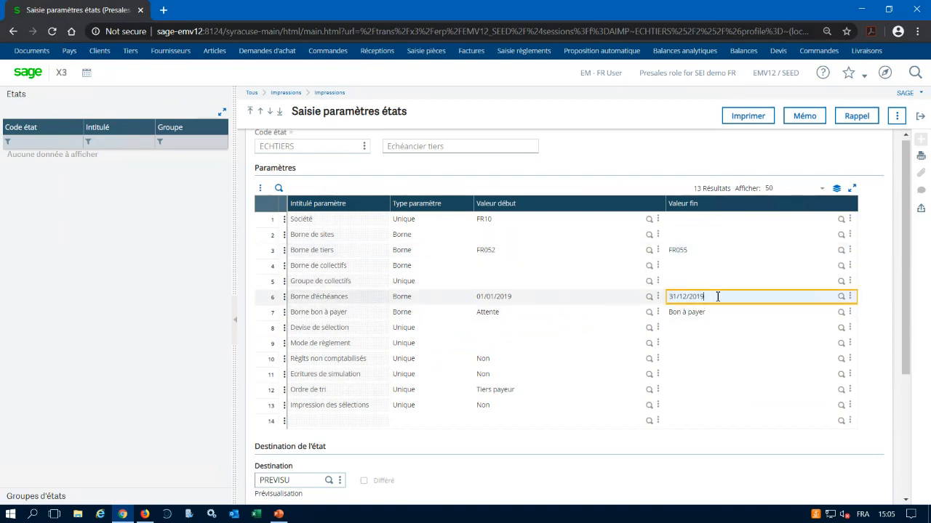
key(BackSpace)
text(20)
key(Tab)
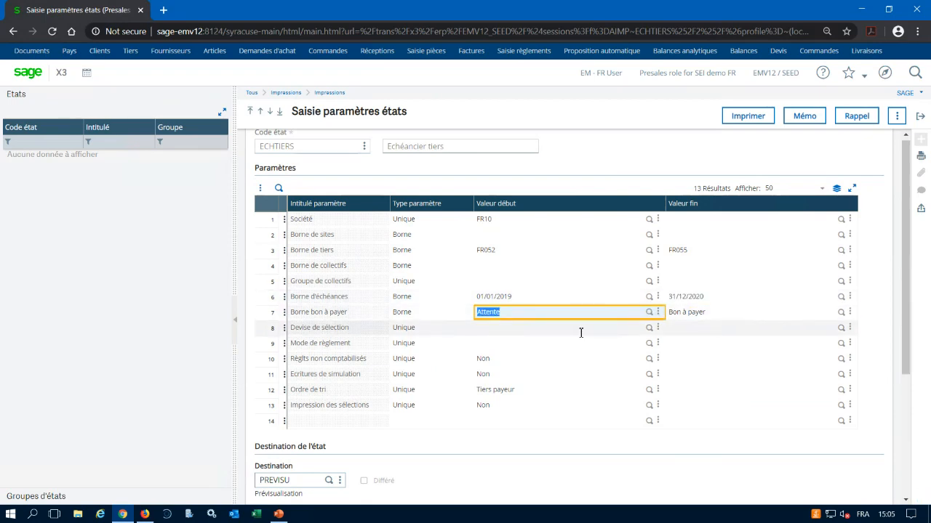
text(Bon à payer)
key(Tab)
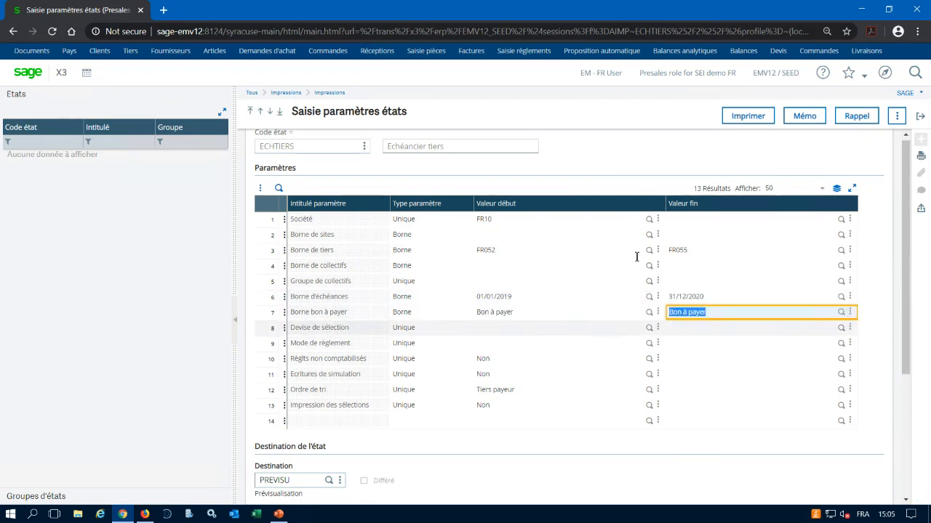
Print the Echéancier tiers report to preview, open ECHTIERS.pdf and review its due dates through the last page.
click(734, 118)
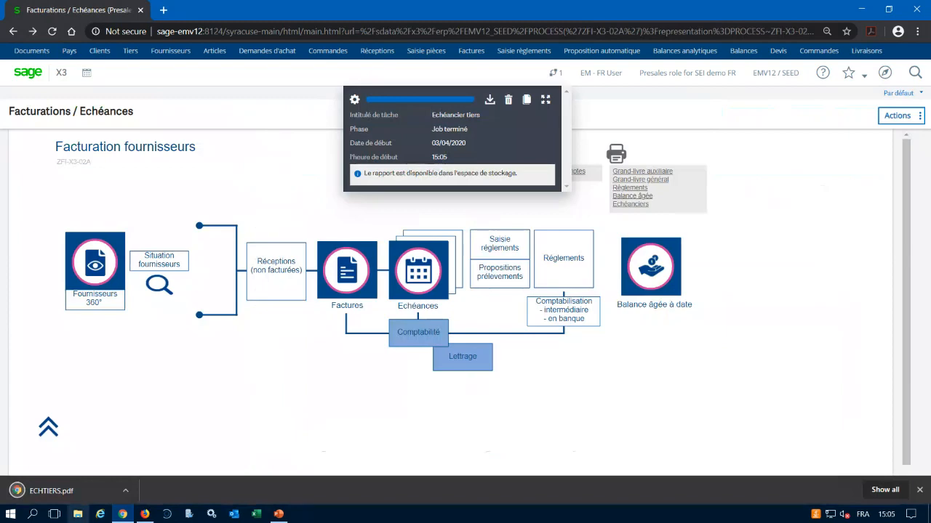
click(48, 492)
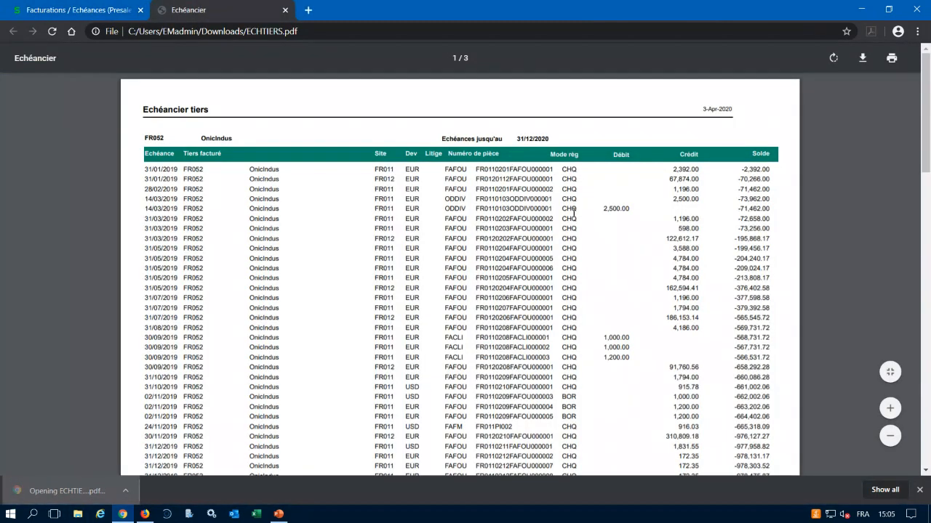
scroll(573, 217, down, 3)
scroll(573, 216, down, 3)
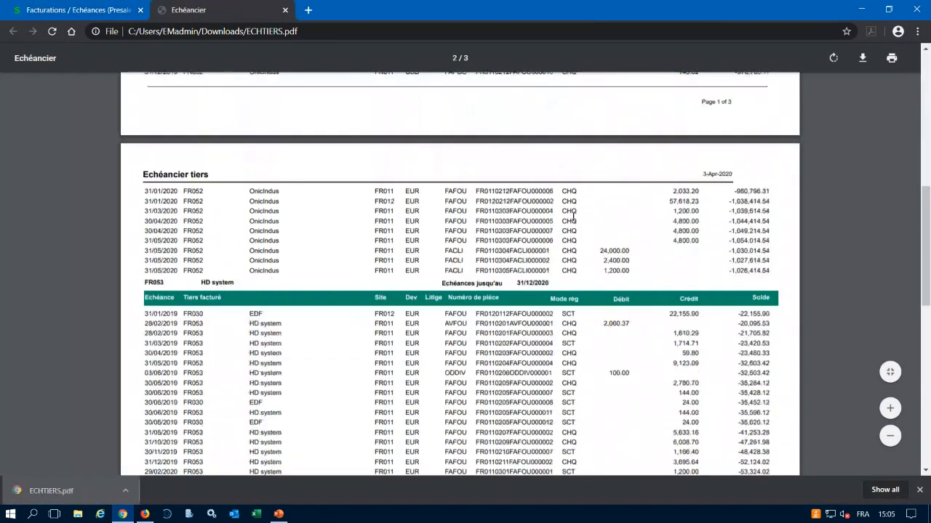
scroll(571, 222, down, 10)
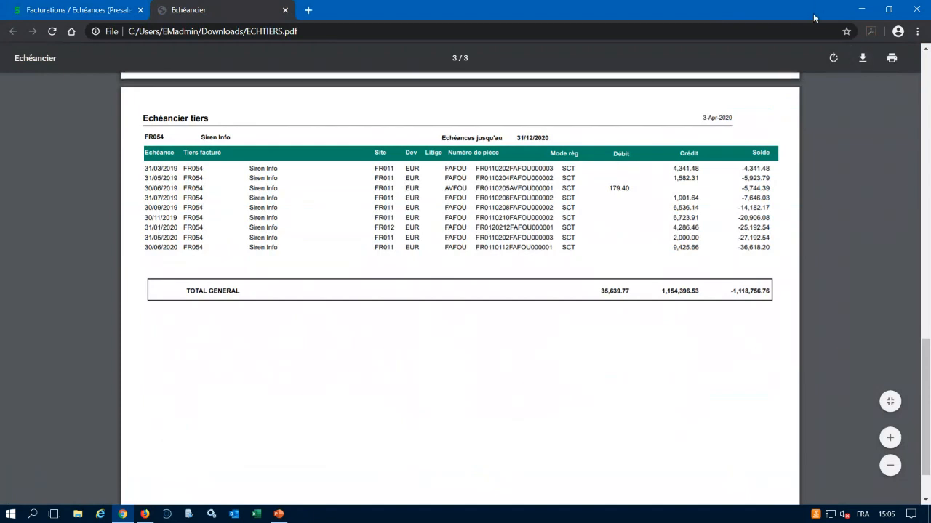
click(864, 8)
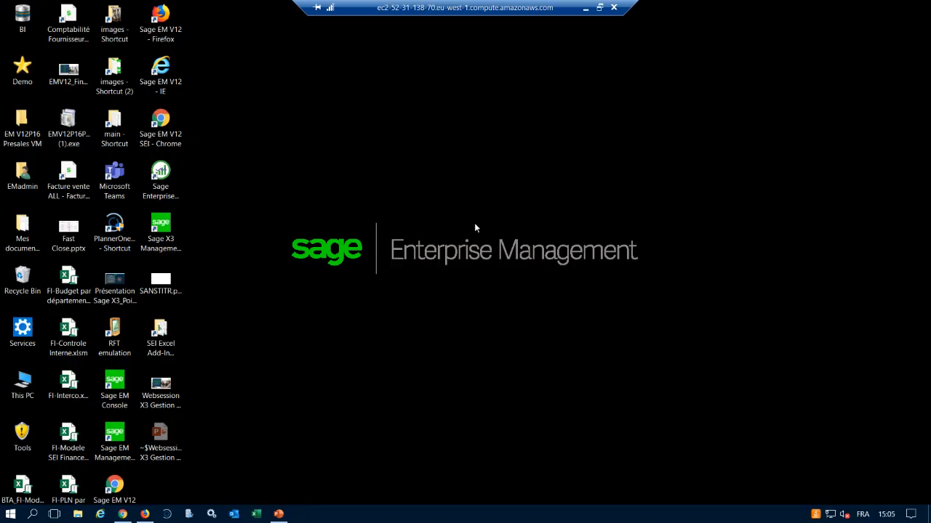
click(123, 514)
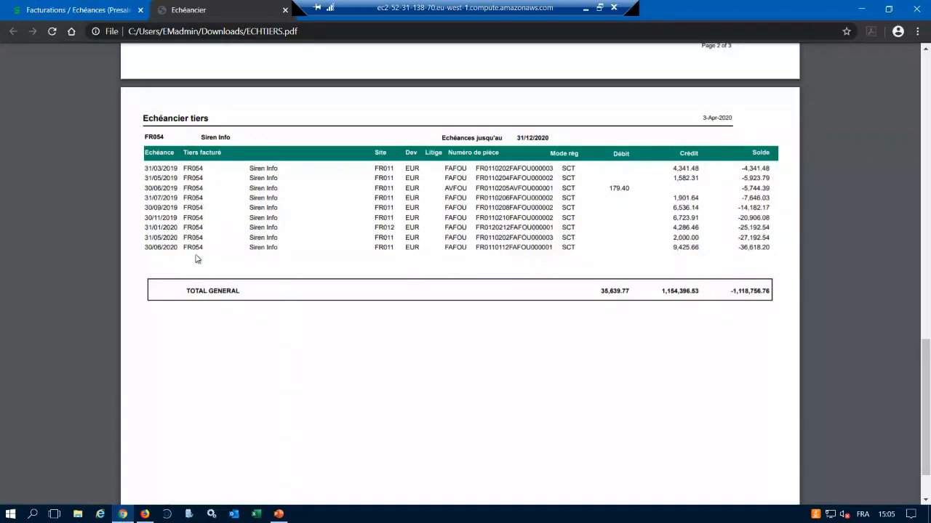
Return to Sage X3, switch from the supplier process map to Facturation clients and open the Clients 360° record.
click(128, 10)
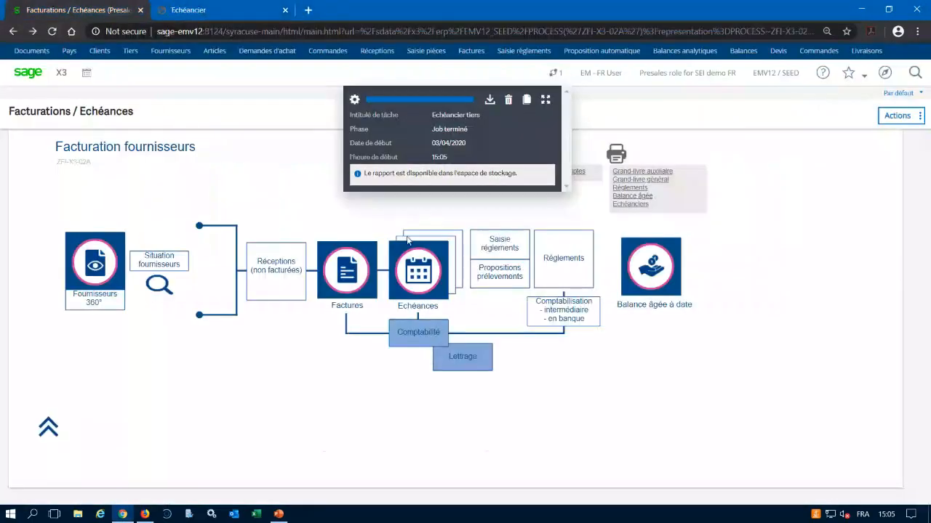
click(49, 429)
click(101, 347)
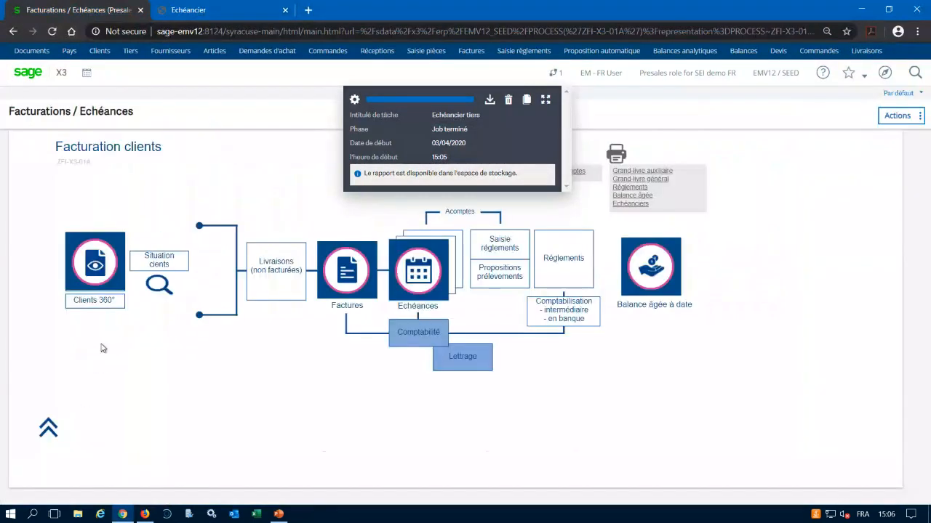
click(91, 300)
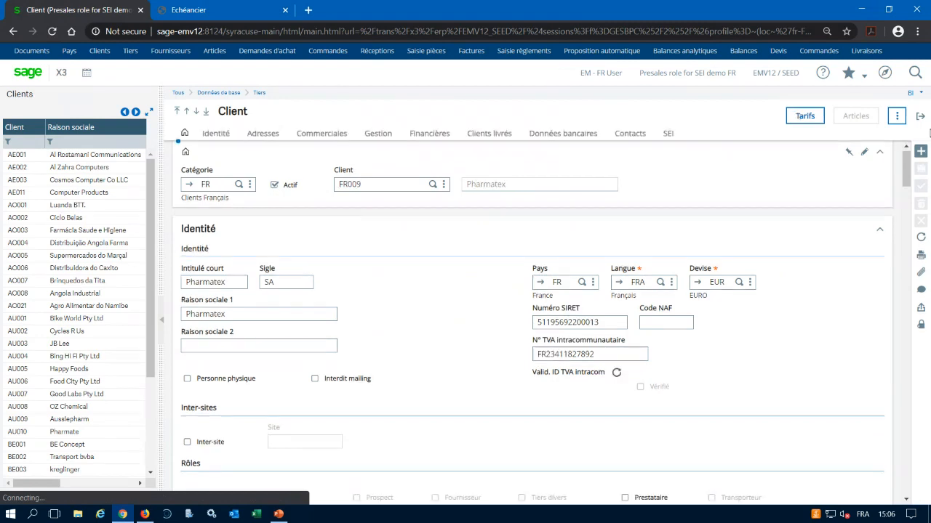
Open the Comptes finance inquiry from the record of customer FR009, Pharmatex.
click(898, 116)
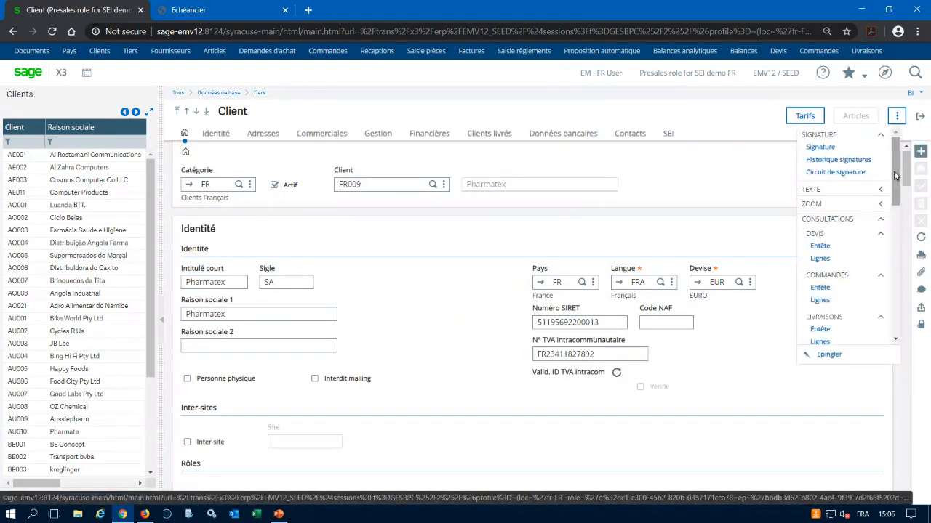
drag(896, 170, 895, 275)
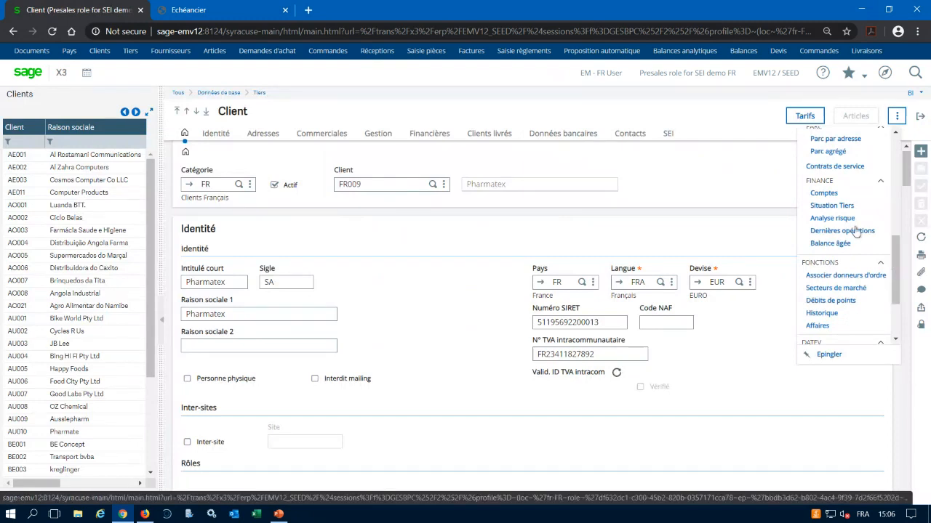
click(821, 193)
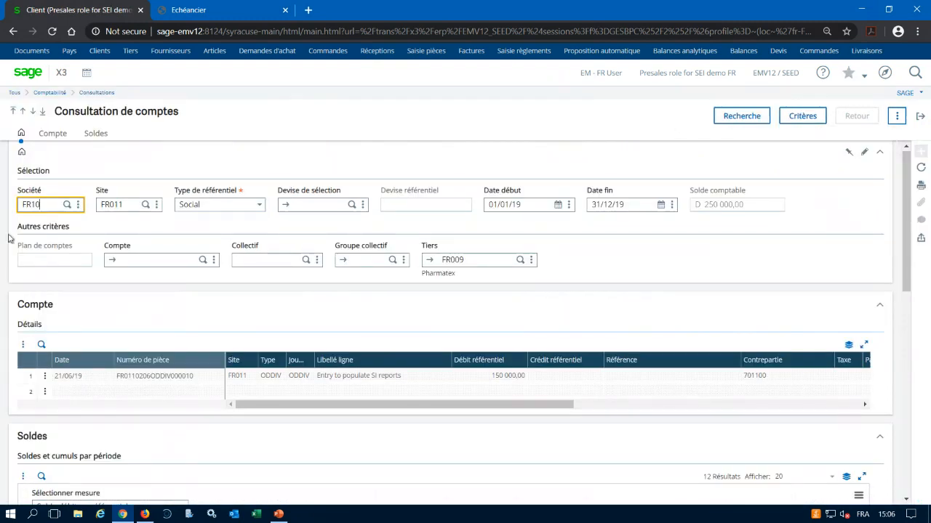
Extend the account inquiry's end date to 31/12/20, run the search, examine the 15/04/20 invoice line and leave the inquiry.
key(Tab)
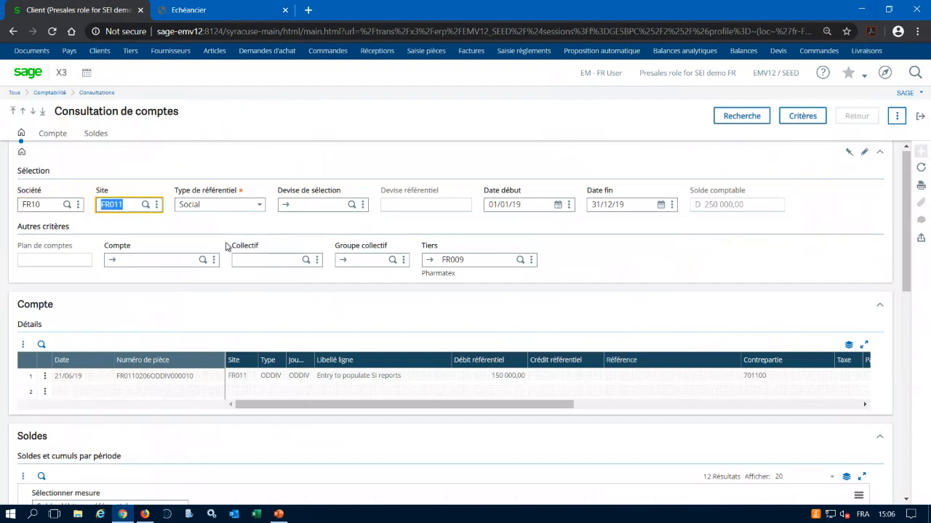
click(648, 205)
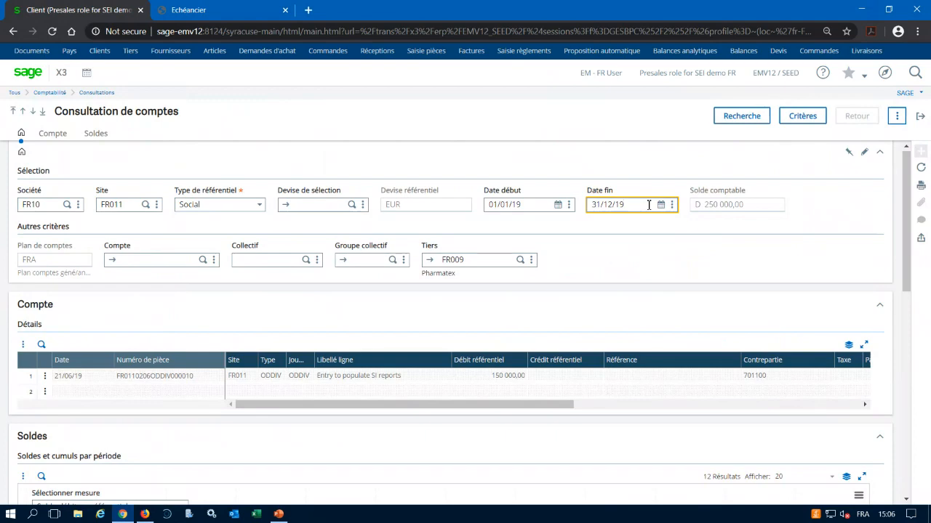
text(20)
key(Tab)
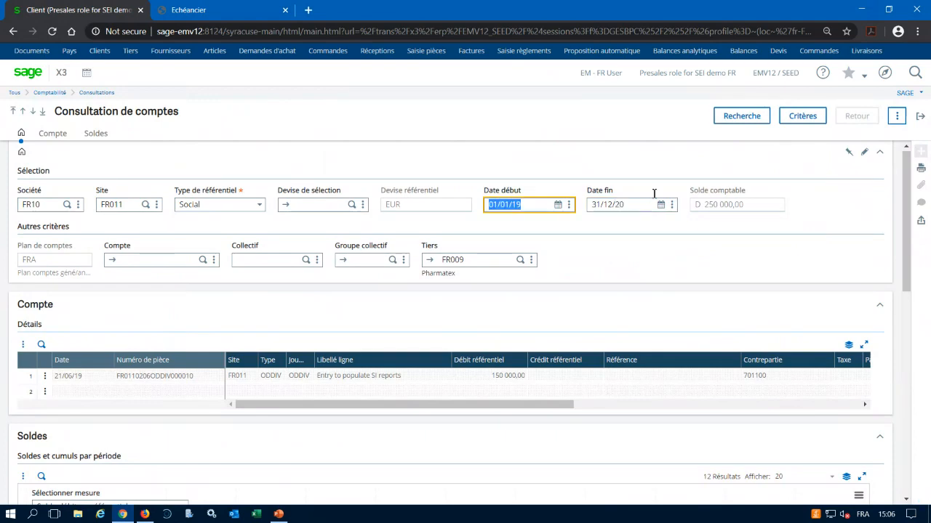
click(734, 115)
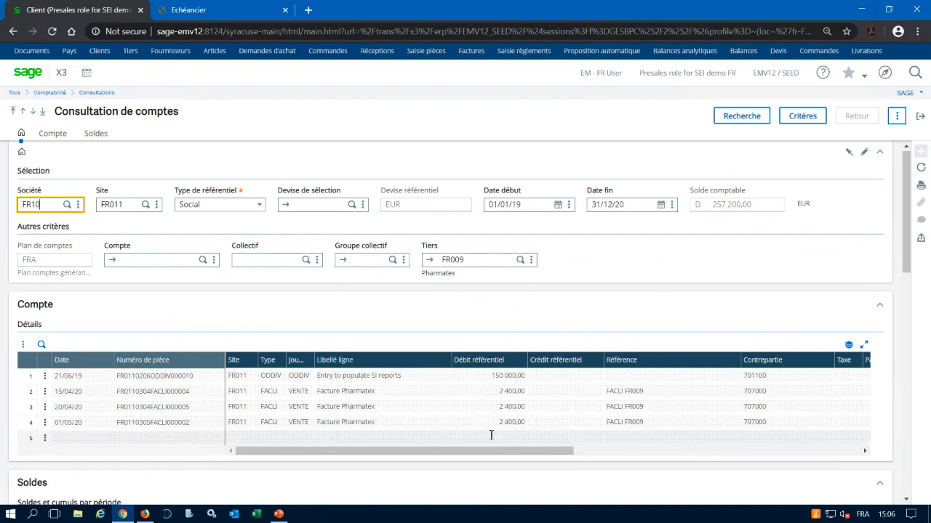
click(45, 392)
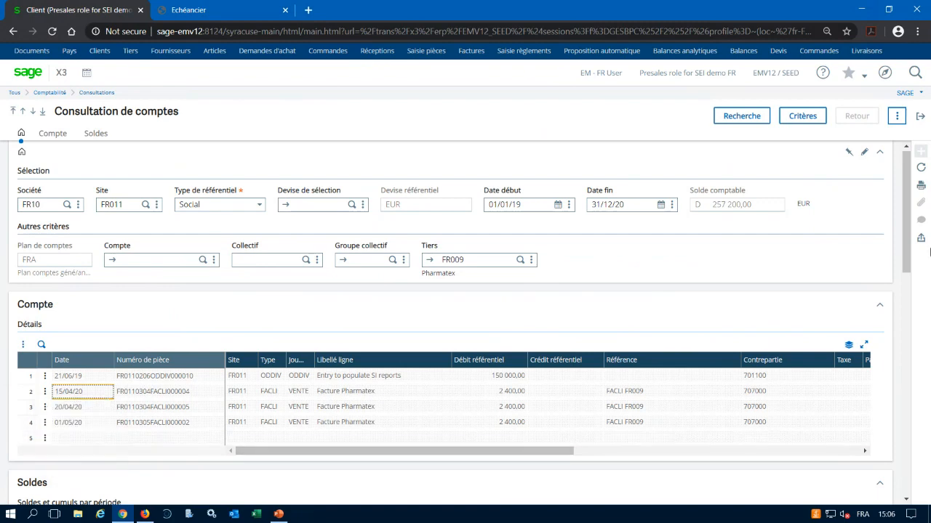
click(919, 118)
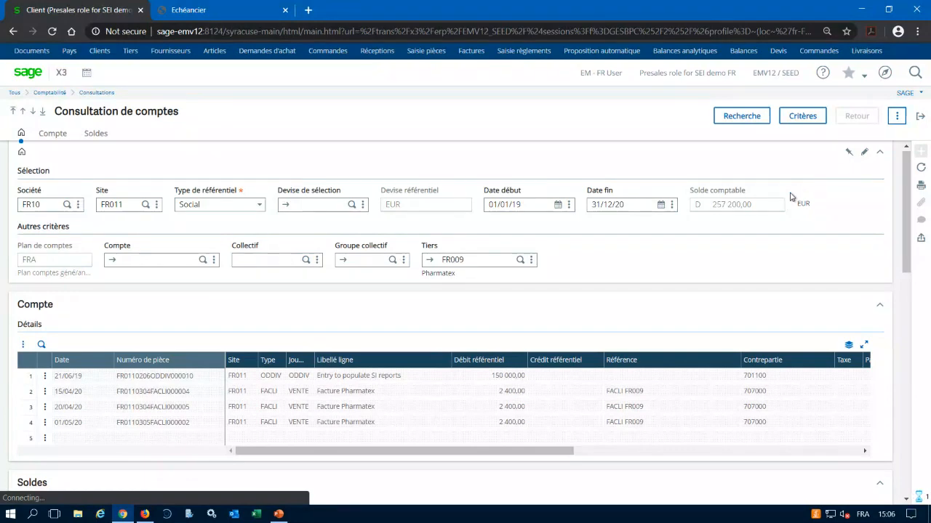
Open the Balance âgée finance inquiry from the Pharmatex customer record.
click(897, 116)
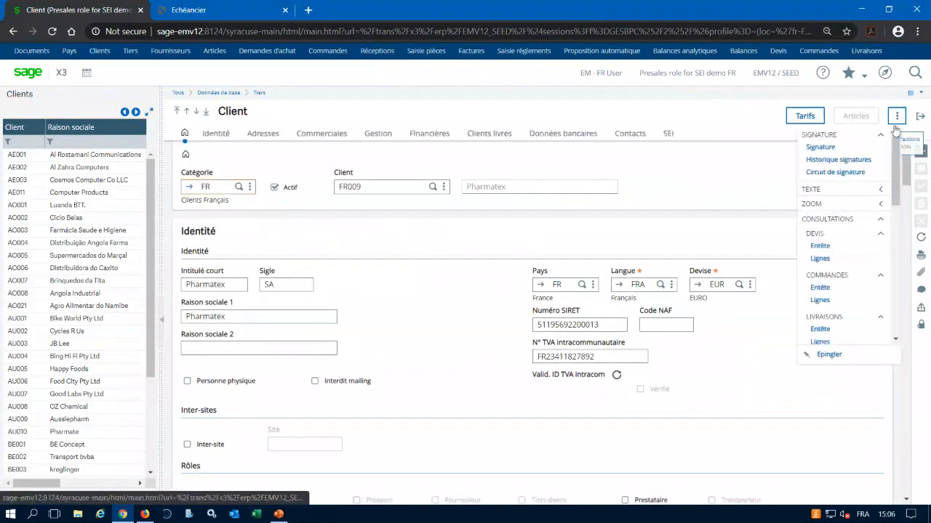
scroll(836, 317, down, 3)
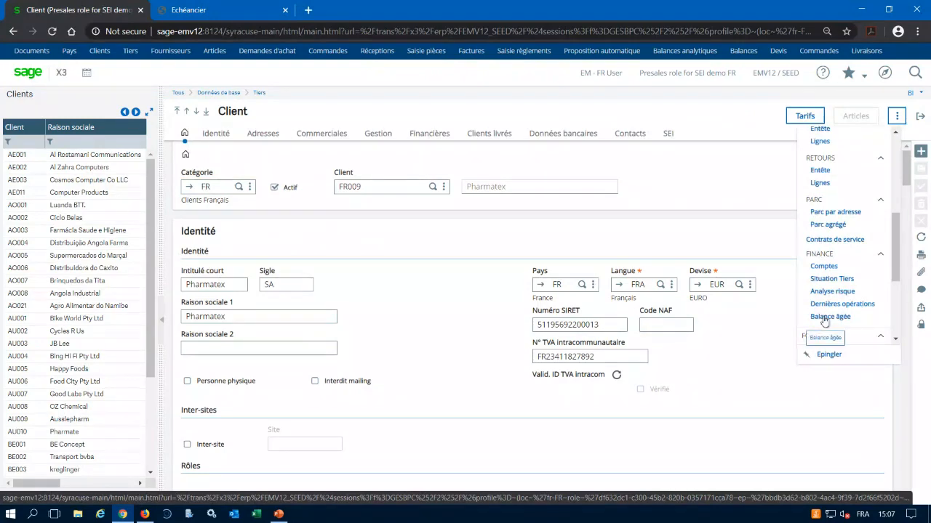
click(824, 319)
Set the aged balance reference date to 30/04/20, run the search and examine the amounts across the ageing columns.
click(215, 204)
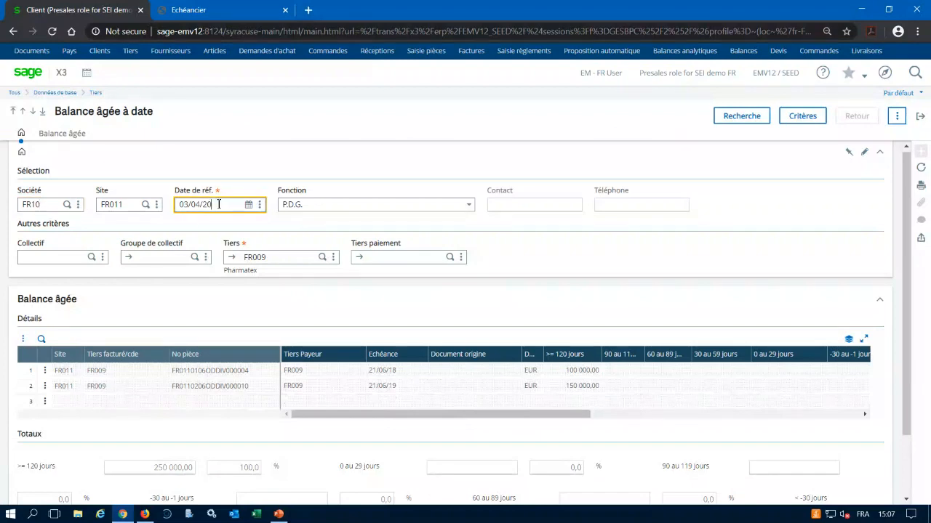
key(BackSpace)
key(BackSpace)
key(BackSpace)
text(30/)
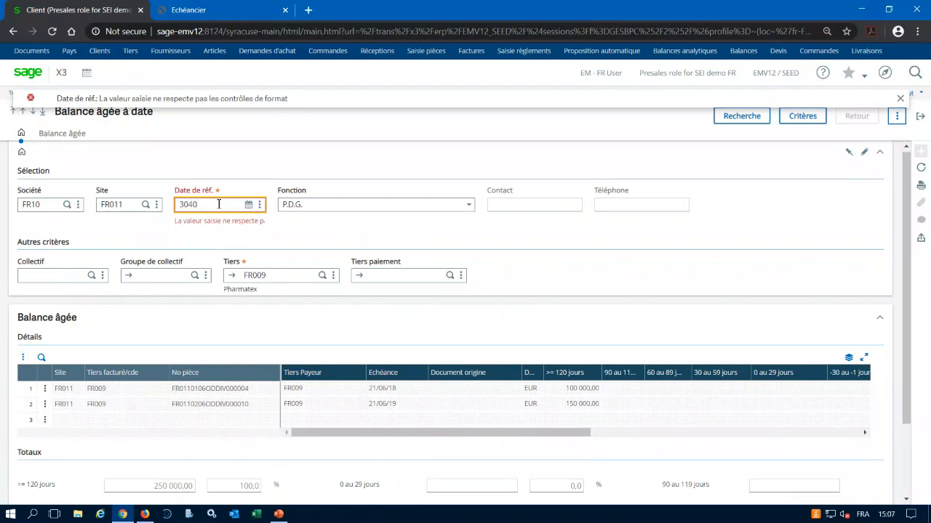
text(04/20)
key(Tab)
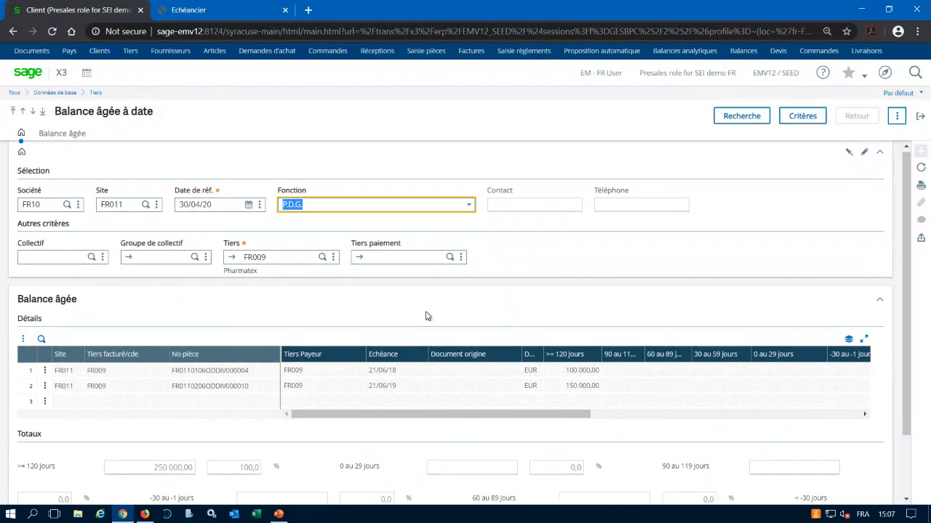
click(738, 116)
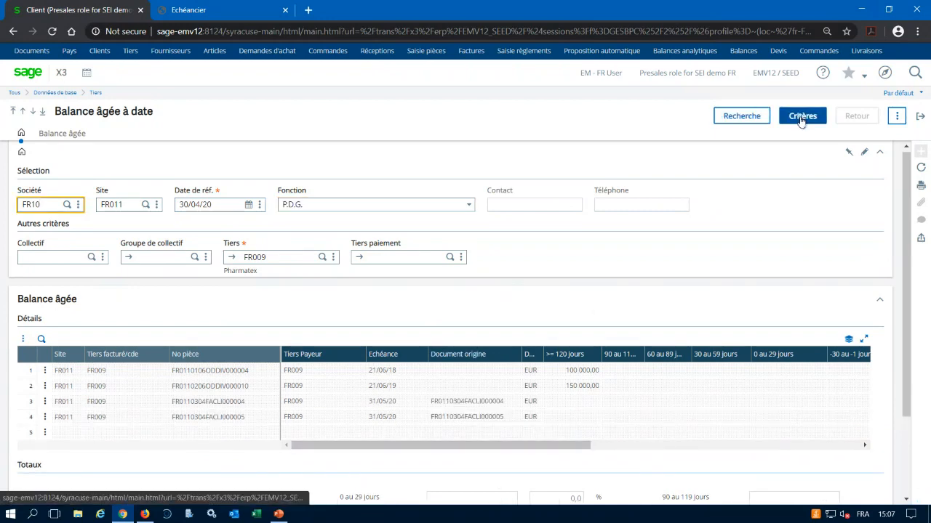
drag(550, 444, 686, 446)
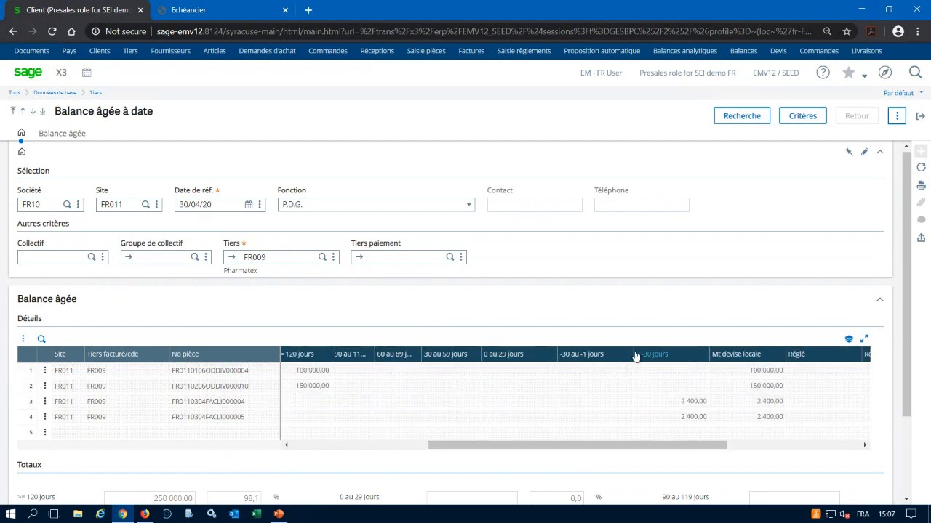
Change the aged balance criteria to Intervalle 1 = 200 and Intervalle 4 = 10, and apply them.
click(805, 116)
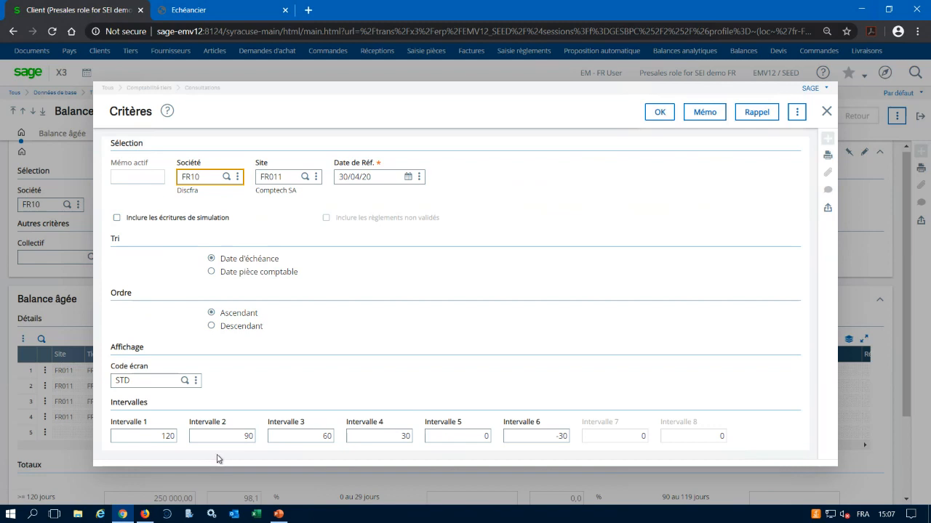
click(166, 437)
key(BackSpace)
key(BackSpace)
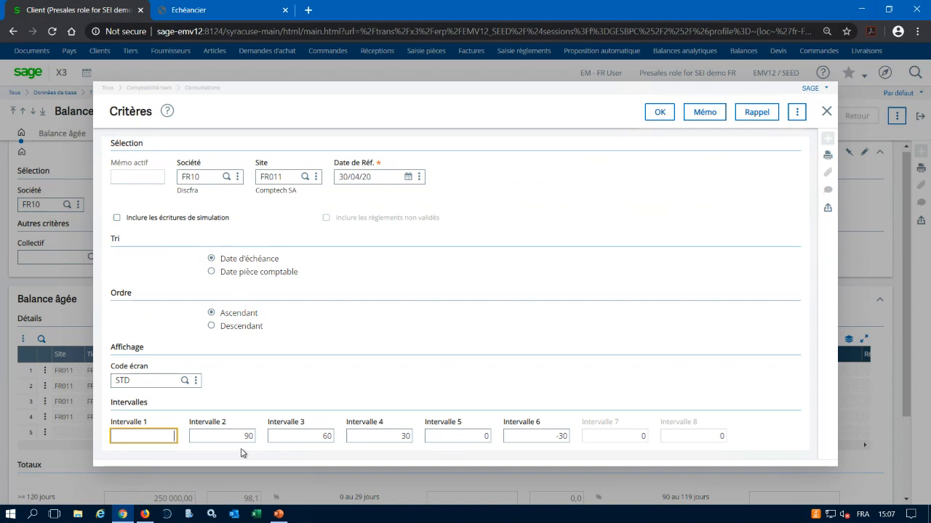
text(200)
click(468, 436)
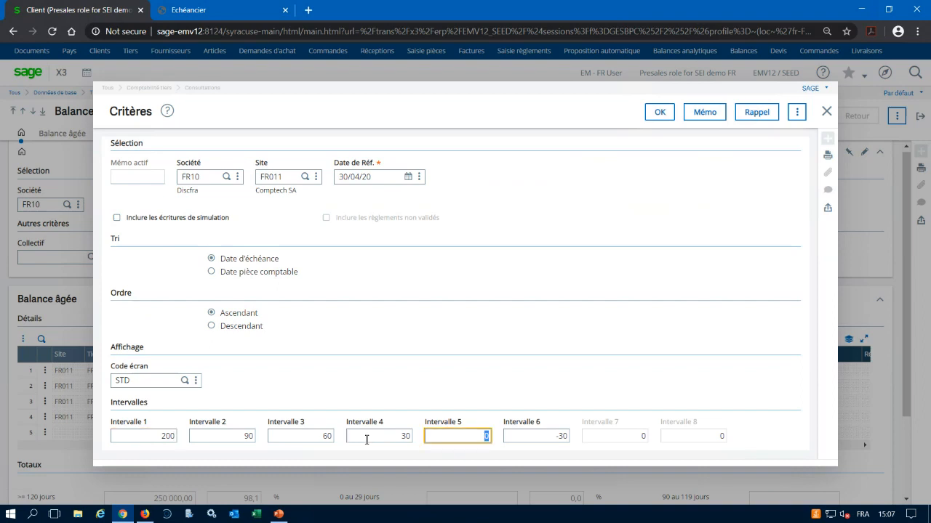
click(396, 436)
key(BackSpace)
key(BackSpace)
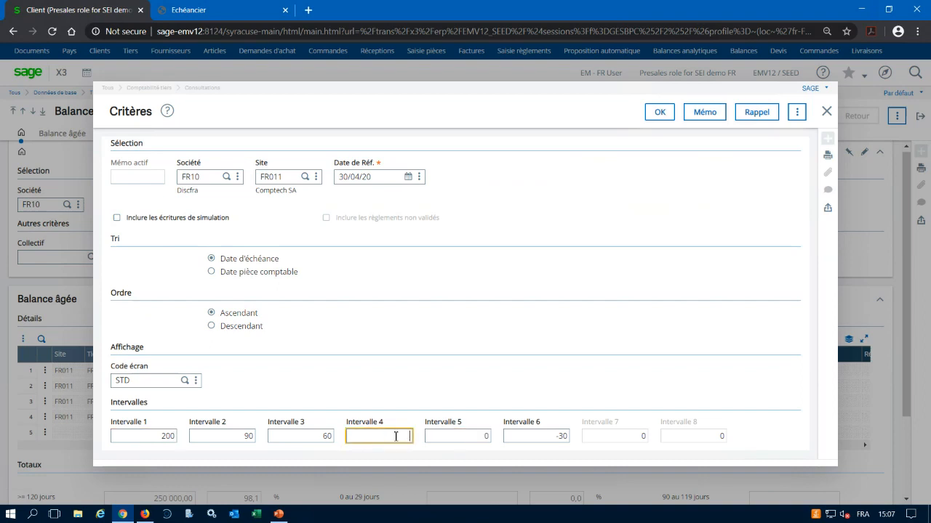
text(10)
key(Tab)
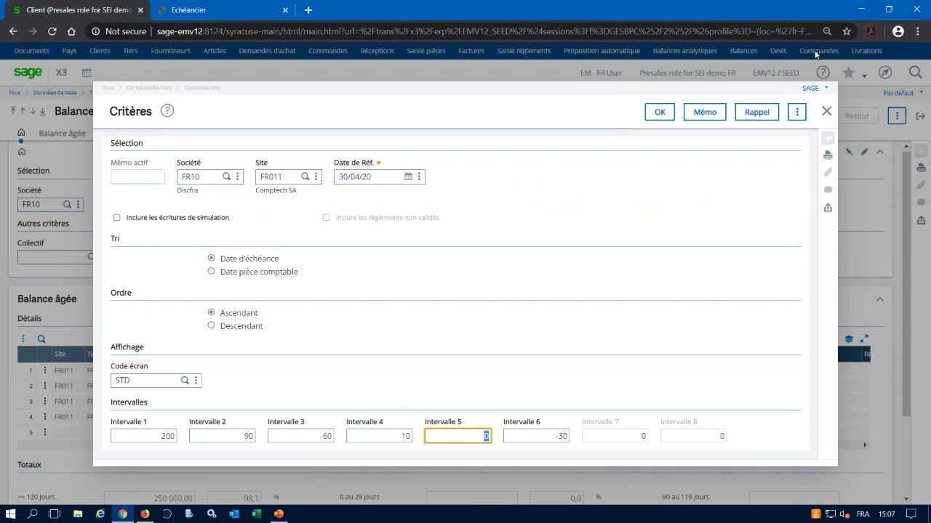
click(659, 112)
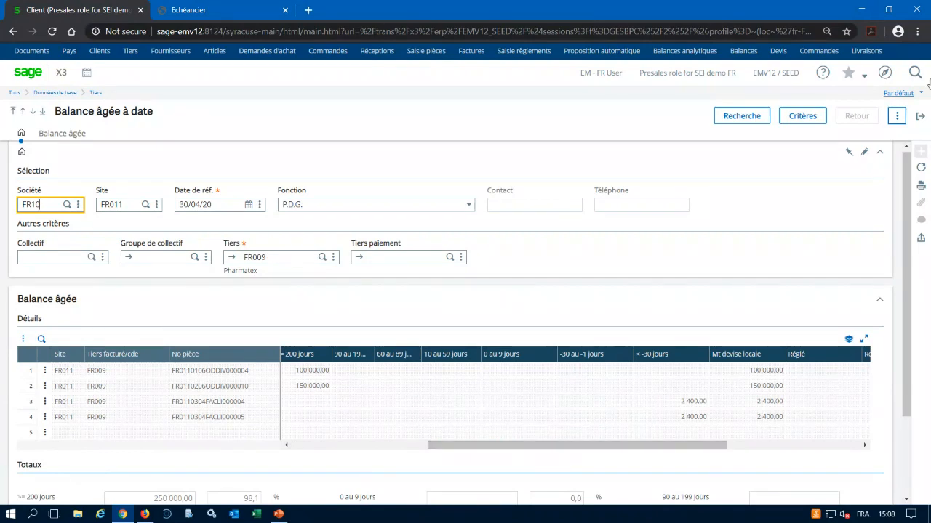
Leave the inquiry and customer record, open Livraisons (non facturées) from the process map and restrict the delivery list to Non Facturées.
click(922, 118)
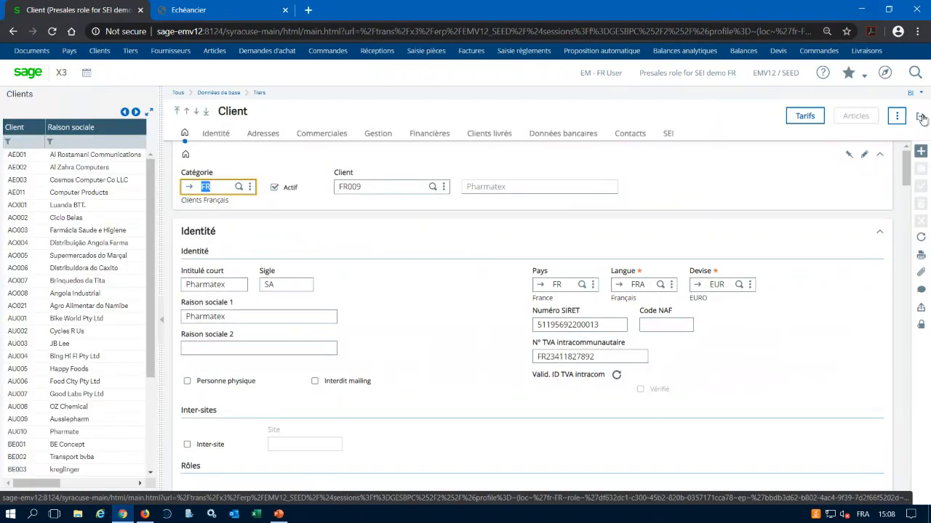
click(922, 119)
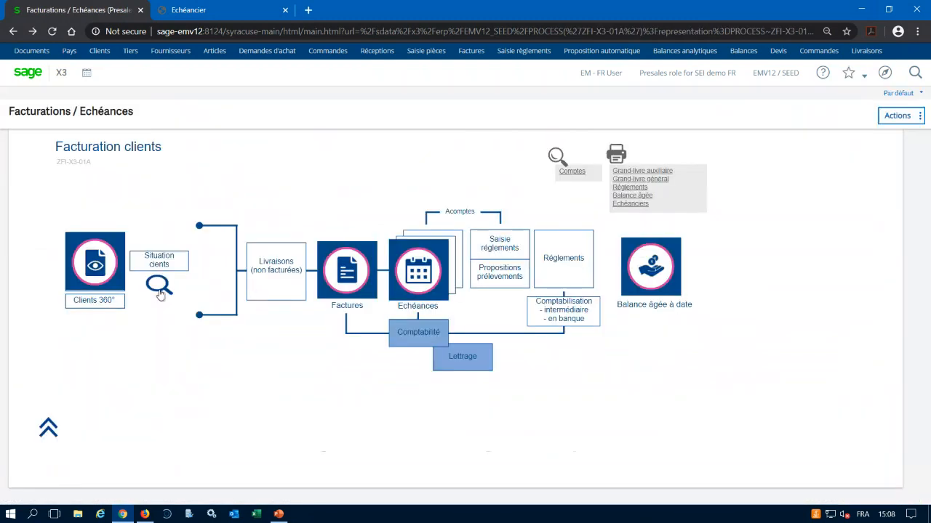
click(288, 268)
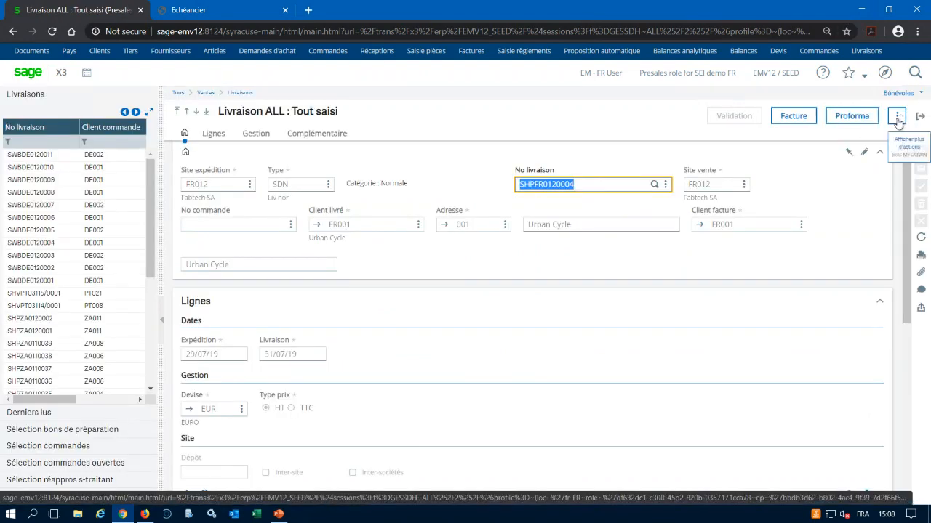
click(897, 117)
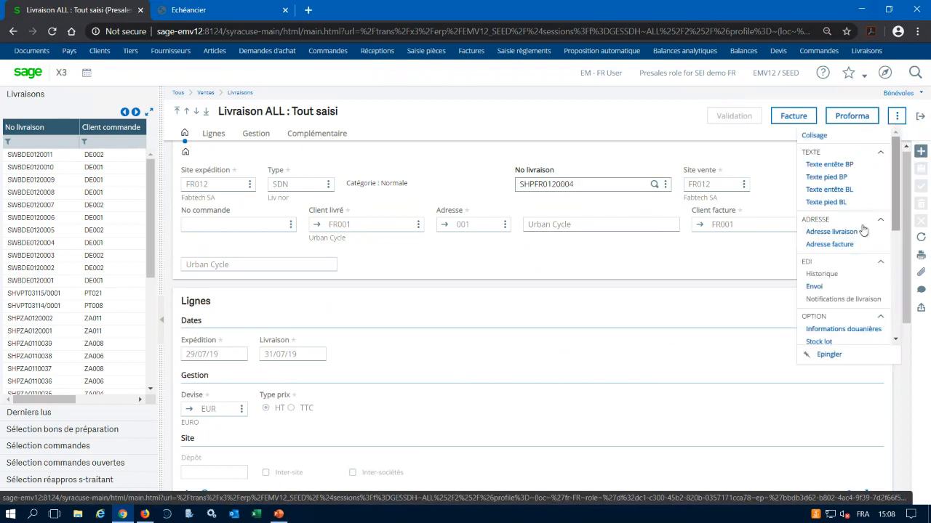
scroll(897, 229, down, 5)
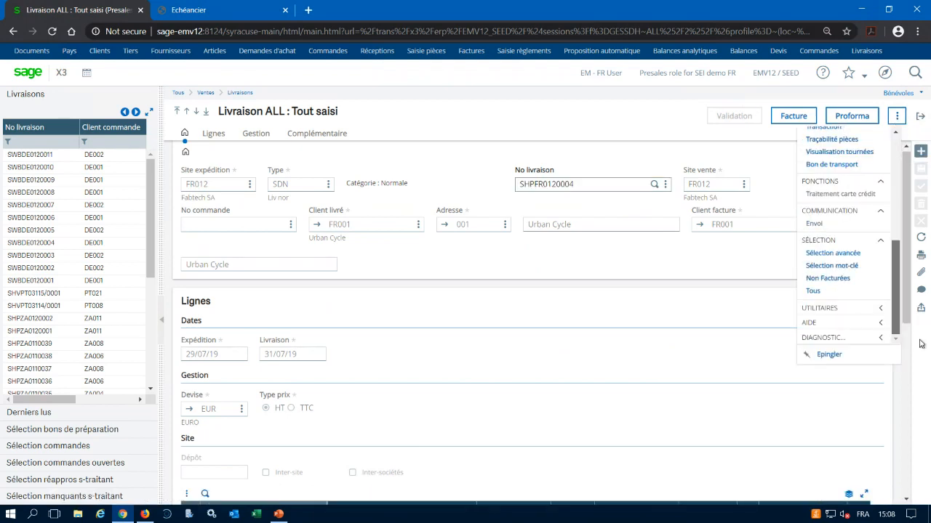
click(827, 282)
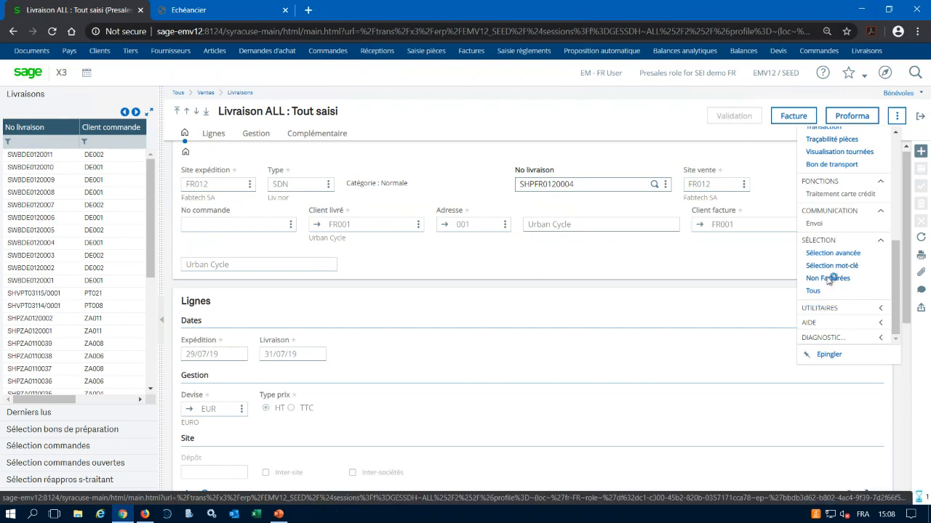
Filter the delivery numbers by FR012, examine the lines of the second listed delivery and return to the process map.
click(40, 143)
text(FR012)
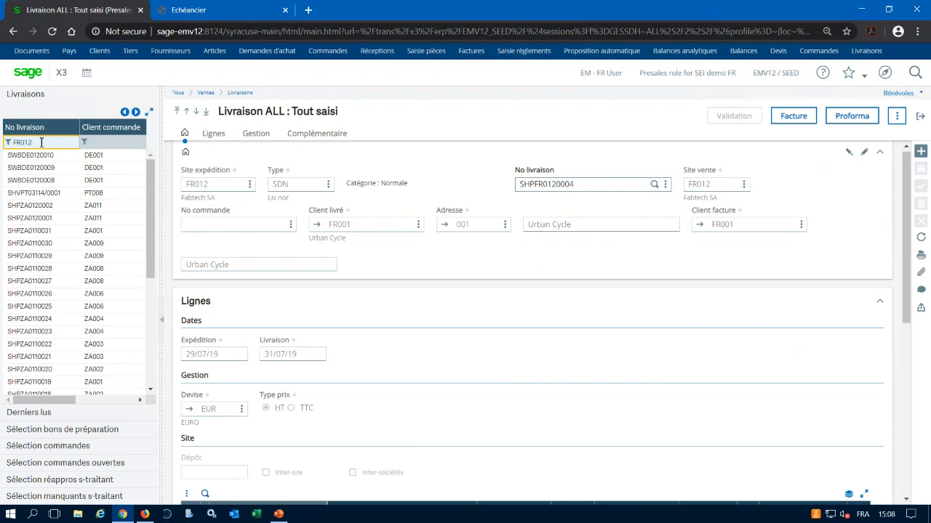
key(Return)
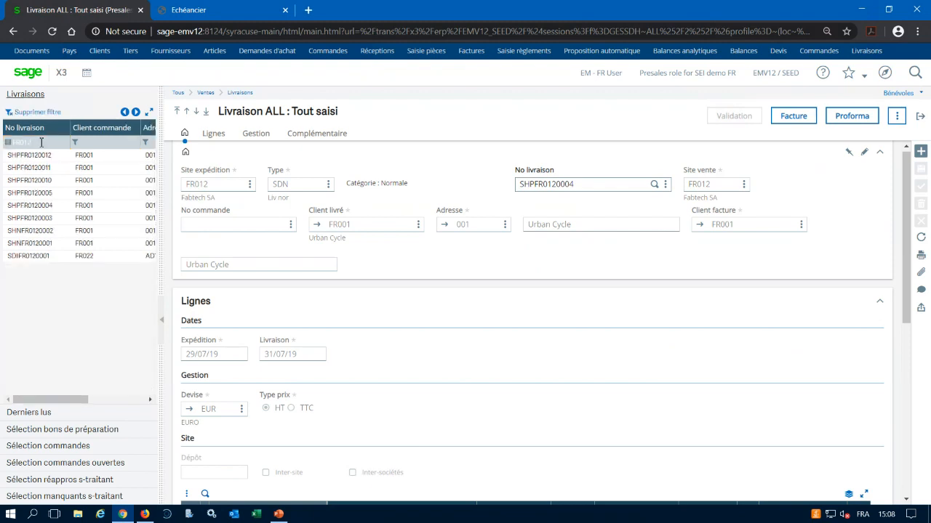
click(28, 168)
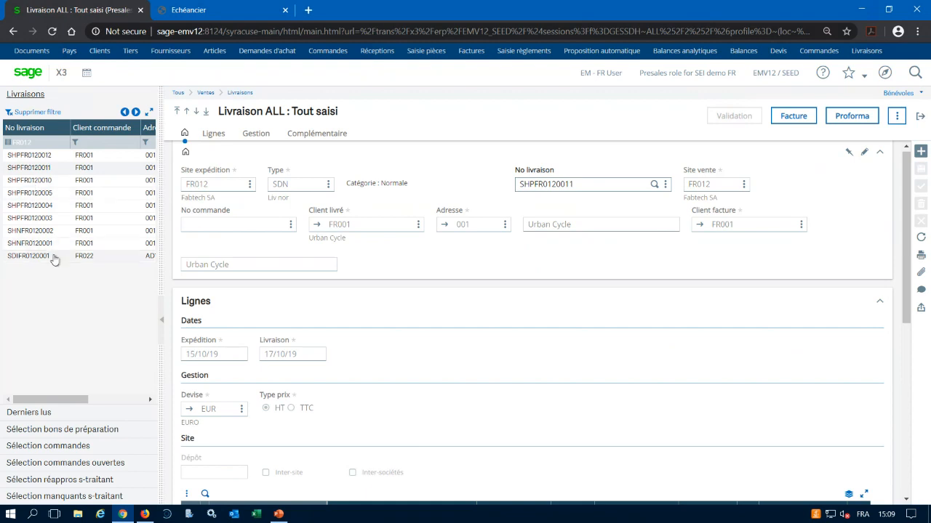
scroll(558, 363, down, 3)
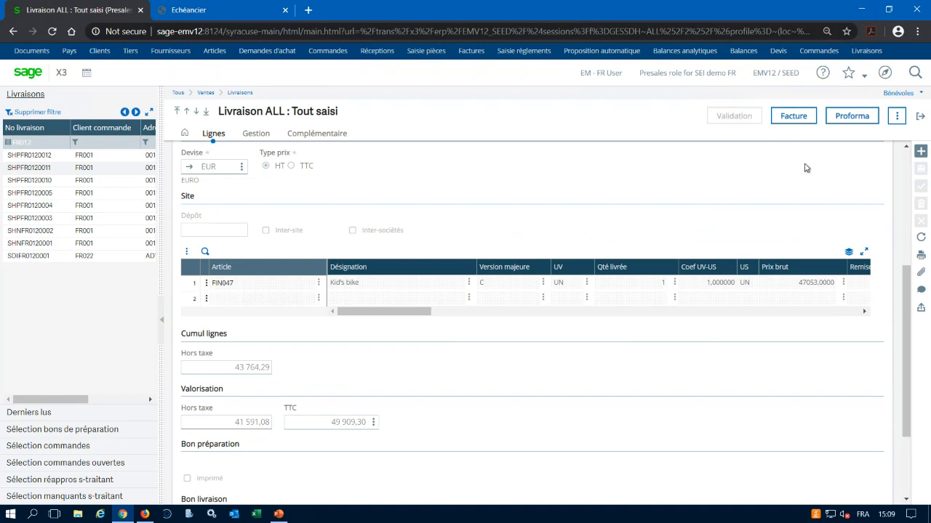
click(920, 117)
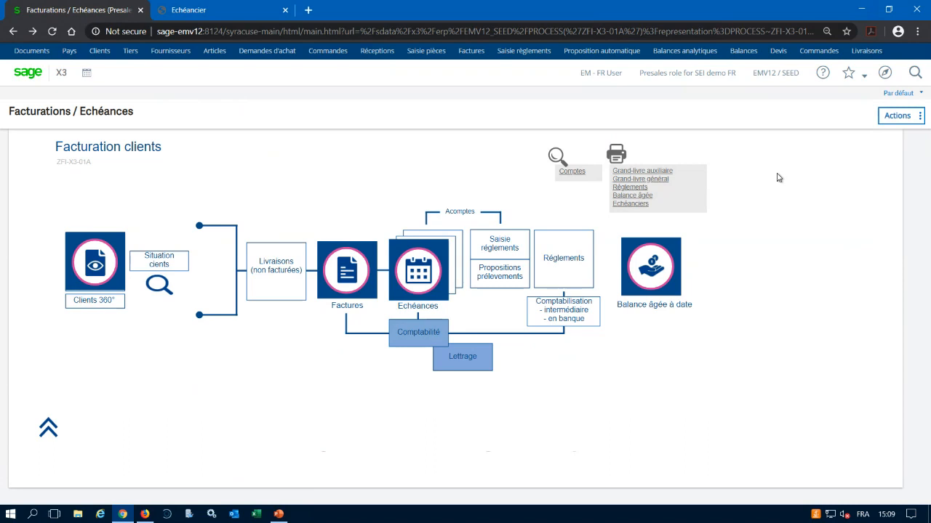
Open customer Echéances from the process map and save its selection criteria for company FR10 under memo code CLI.
click(422, 269)
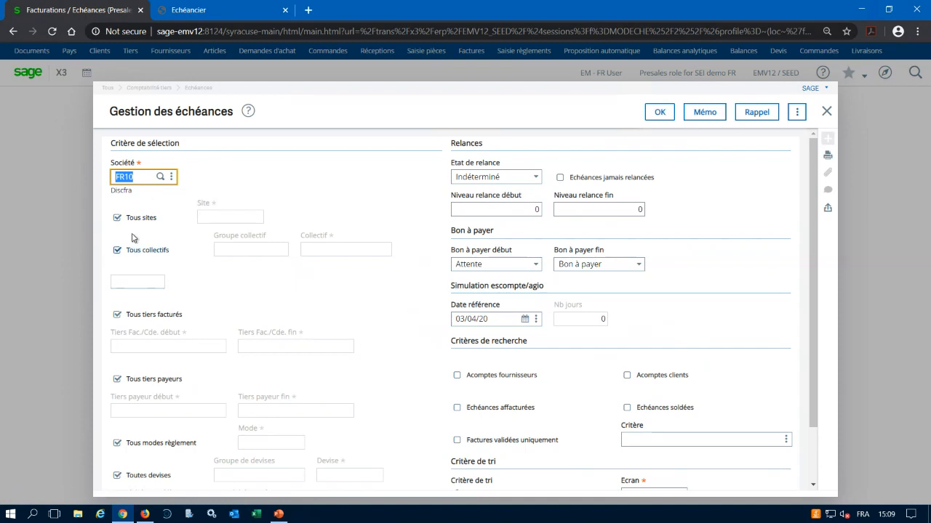
click(708, 119)
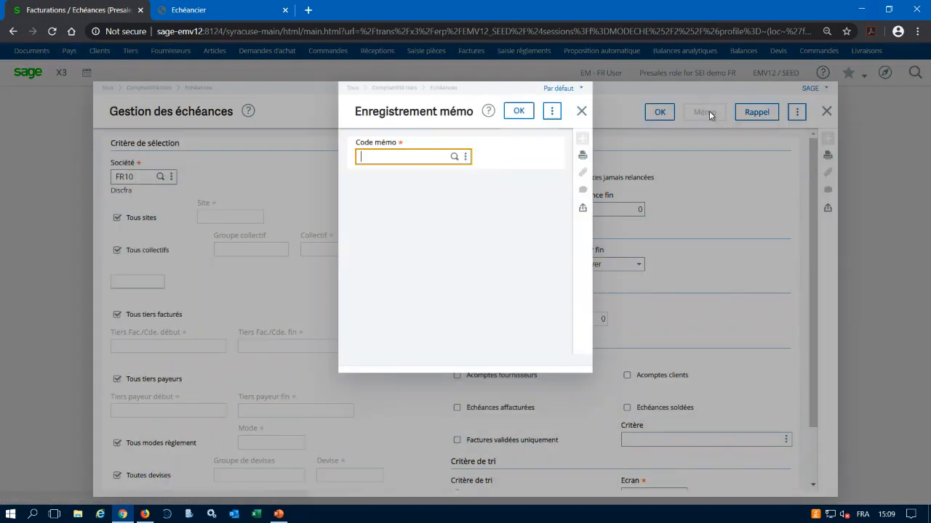
click(452, 156)
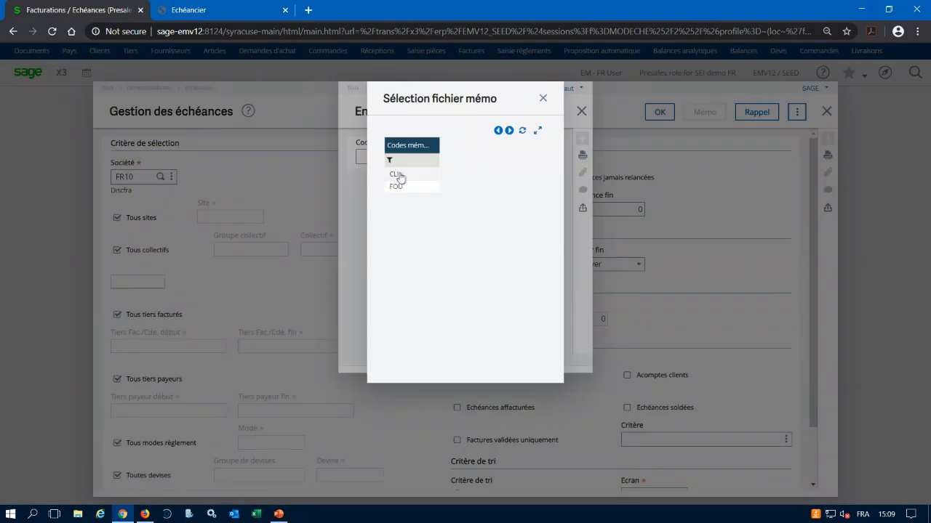
click(396, 175)
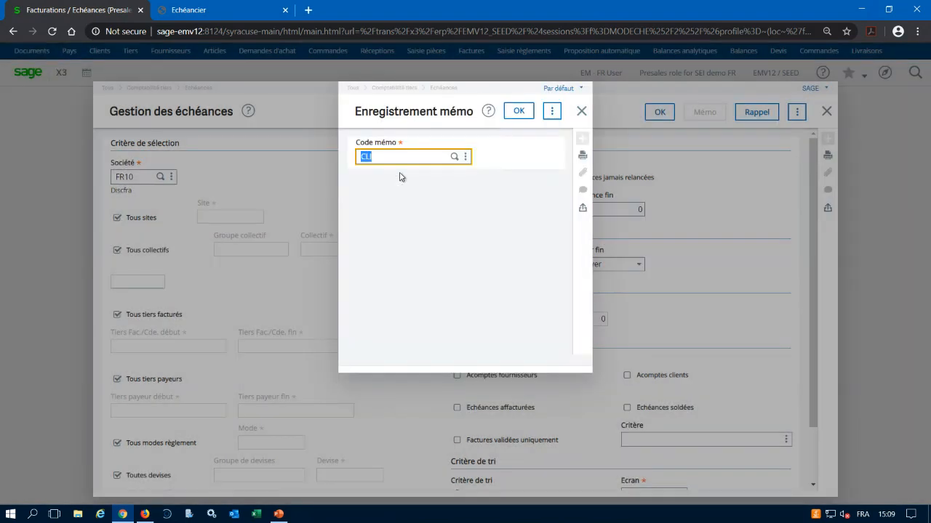
click(518, 111)
click(574, 194)
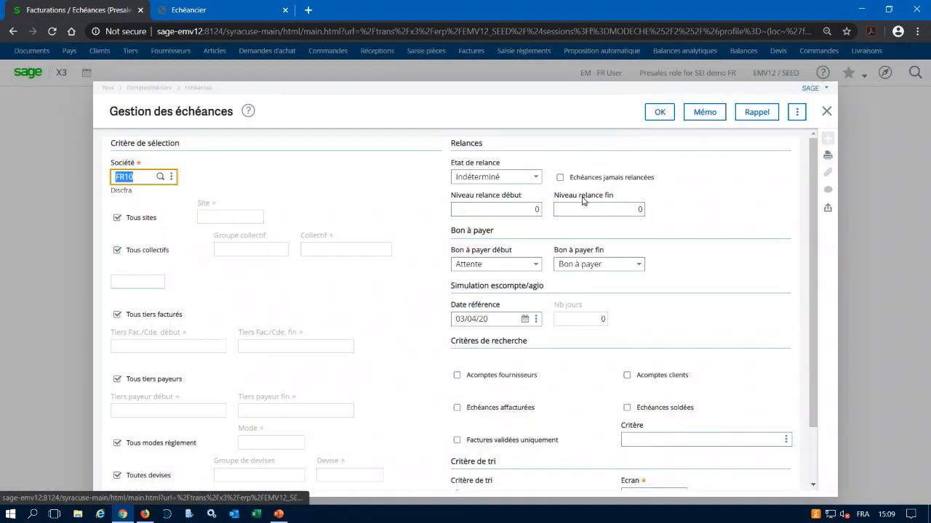
List the due dates with these criteria and examine the grid columns through Bon à payer.
click(660, 113)
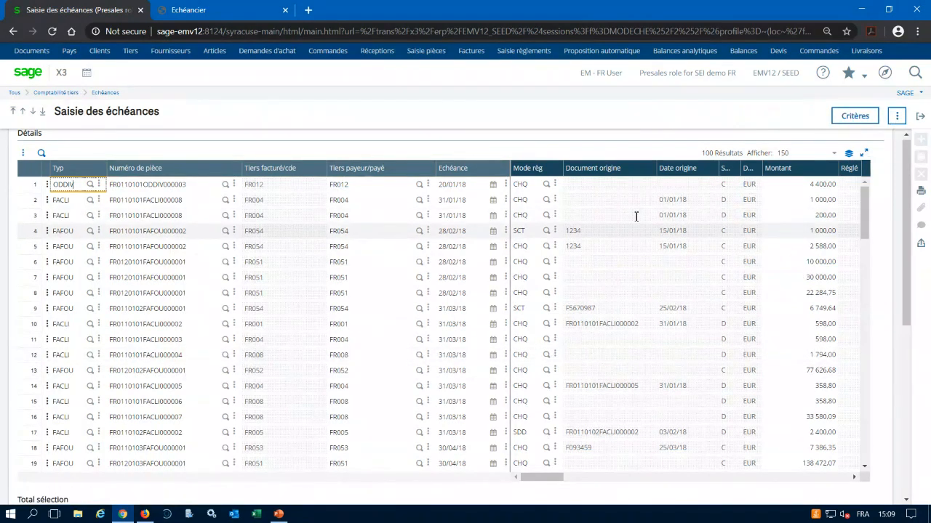
click(544, 480)
drag(544, 481, 610, 468)
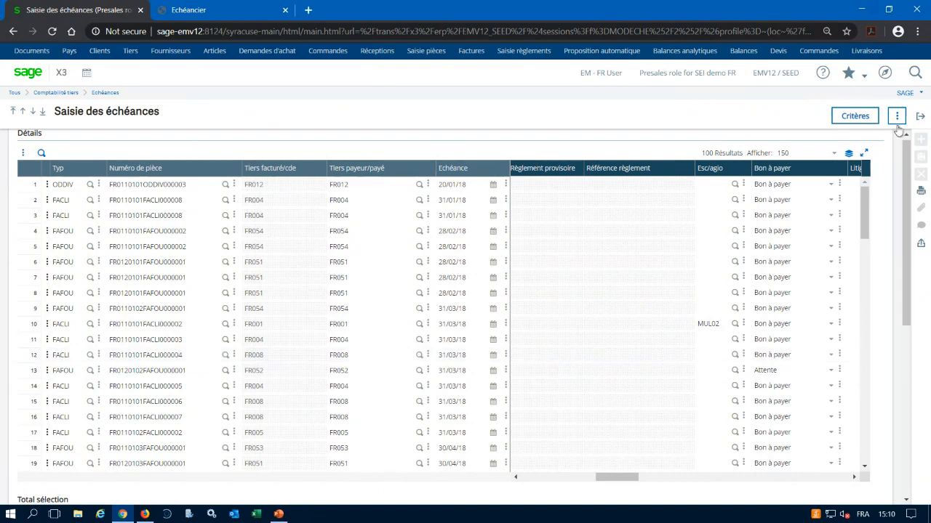
Reopen the due date criteria, disable Tous collectifs, enter C as the Groupe collectif and list the matching due dates.
click(854, 116)
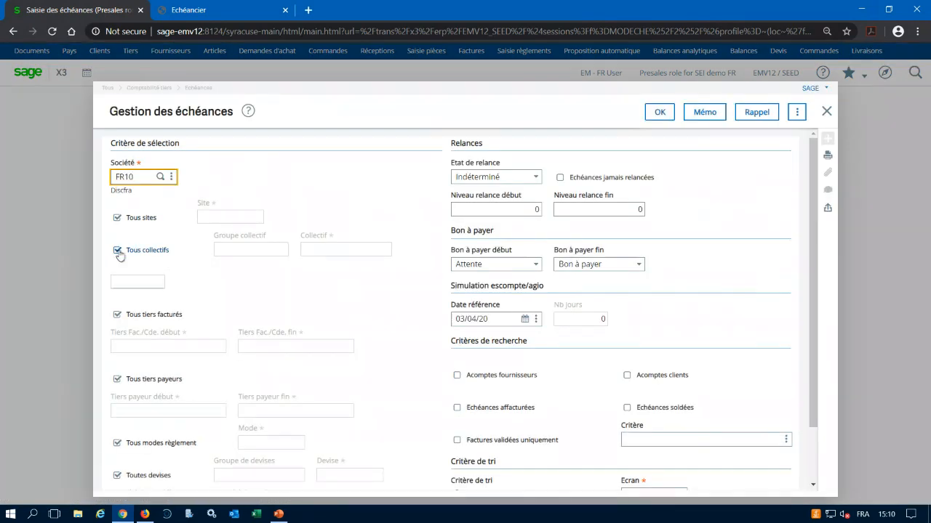
click(118, 251)
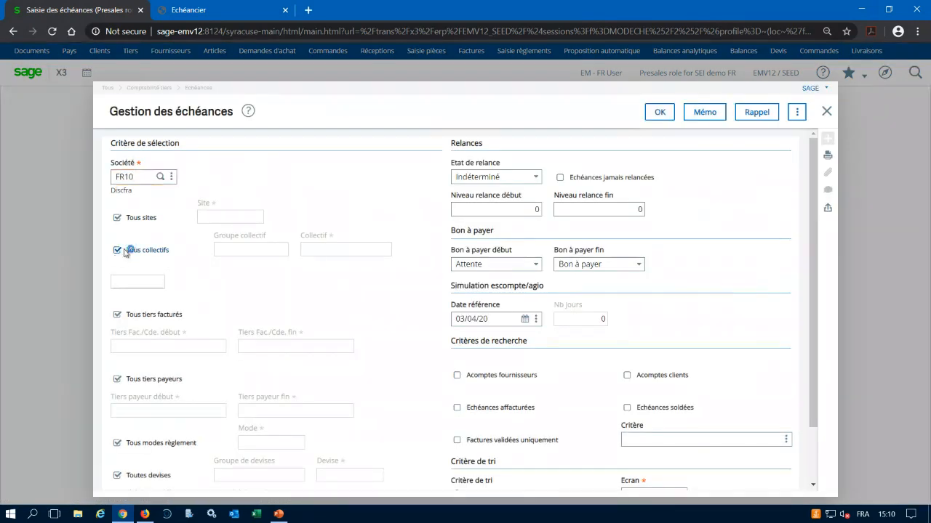
click(233, 249)
text(CLI)
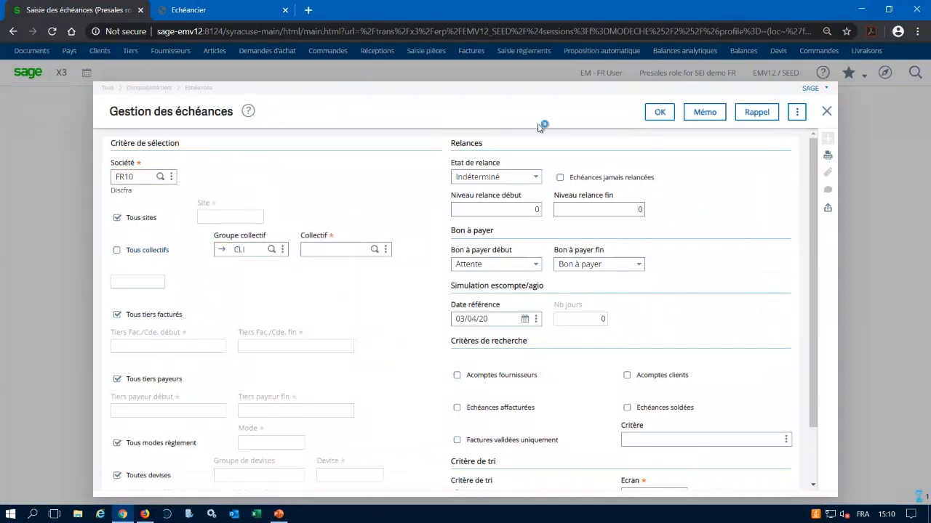
click(658, 116)
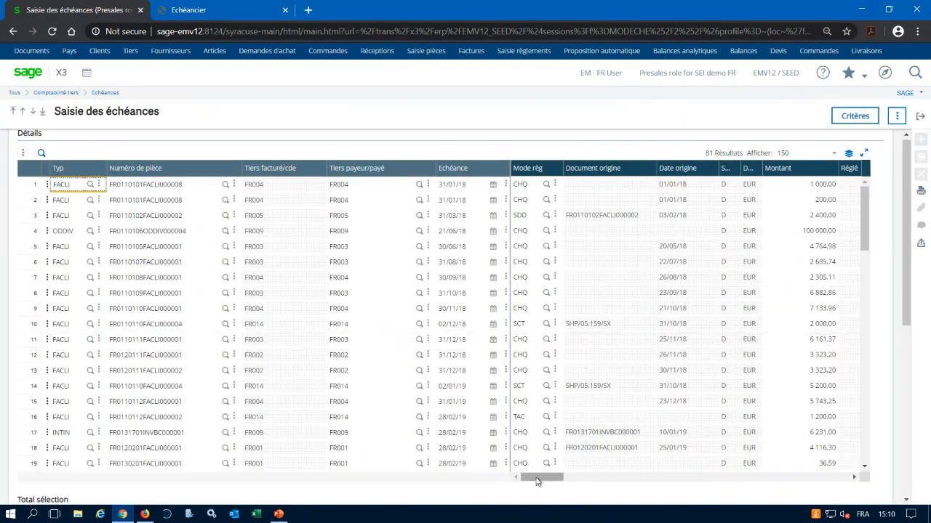
Examine the settled amounts, reminder levels and reminder dates of the listed customer due dates, and return to the process map.
mouse_move(558, 484)
mouse_down()
mouse_move(586, 484)
mouse_move(554, 477)
mouse_up()
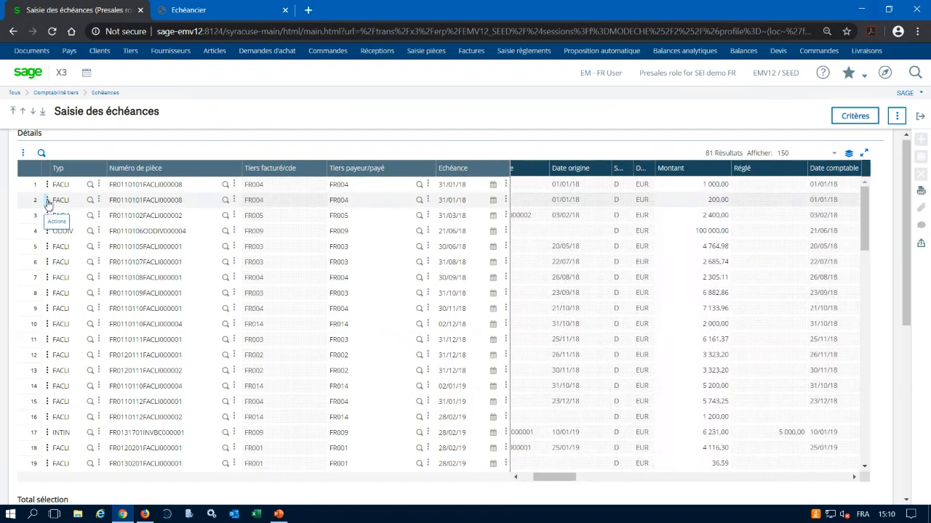
drag(568, 478, 672, 488)
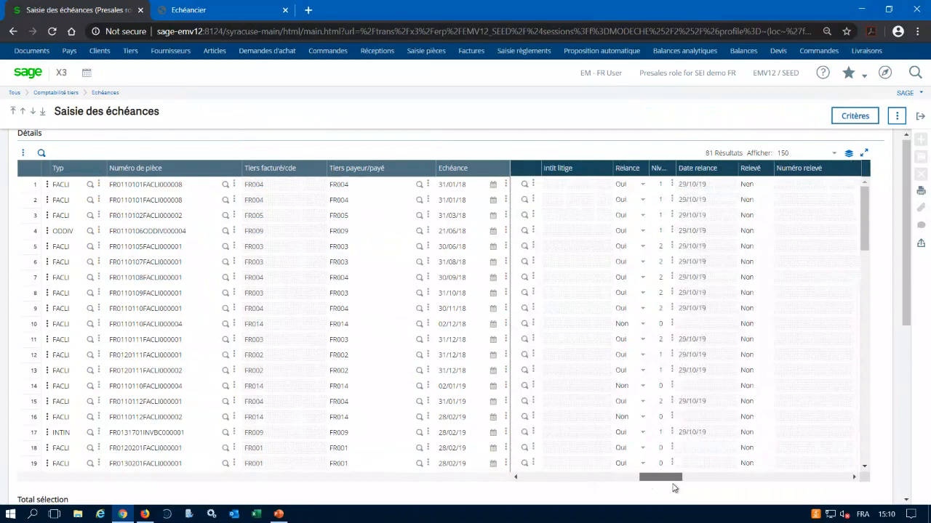
drag(675, 488, 676, 488)
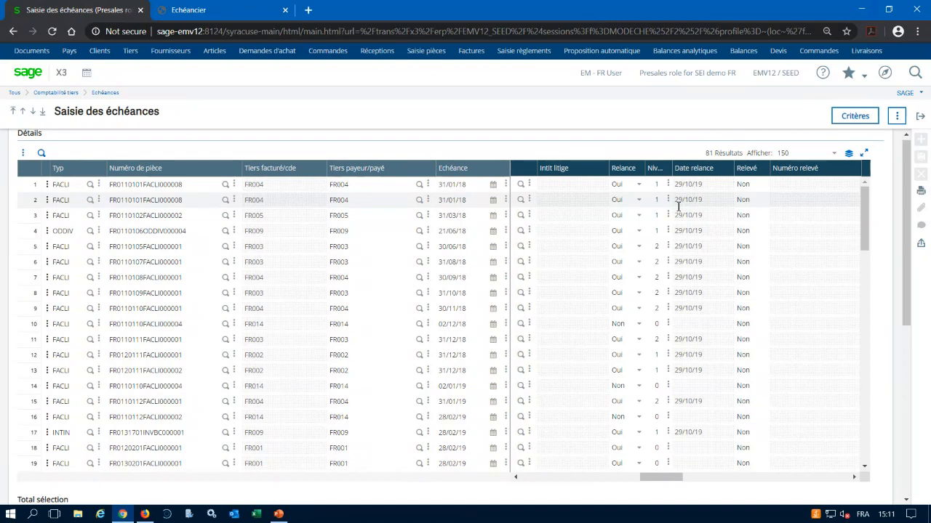
click(919, 119)
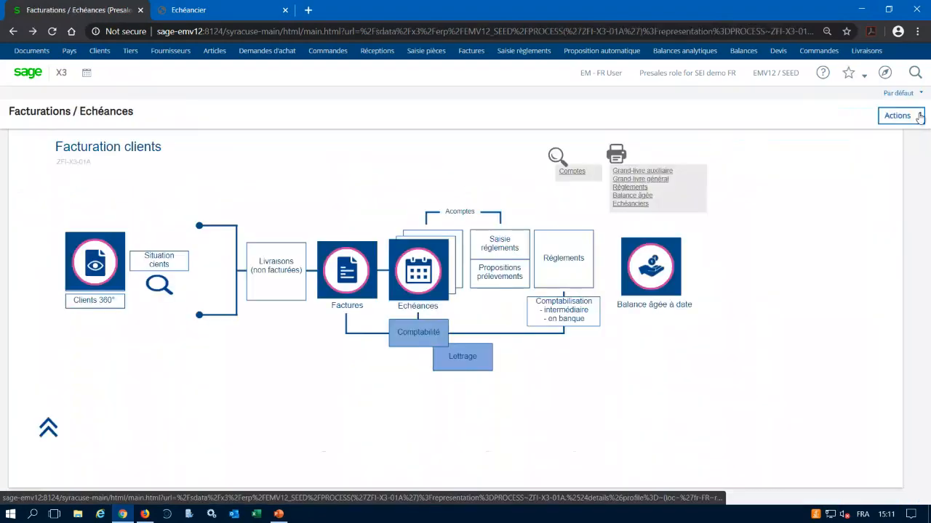
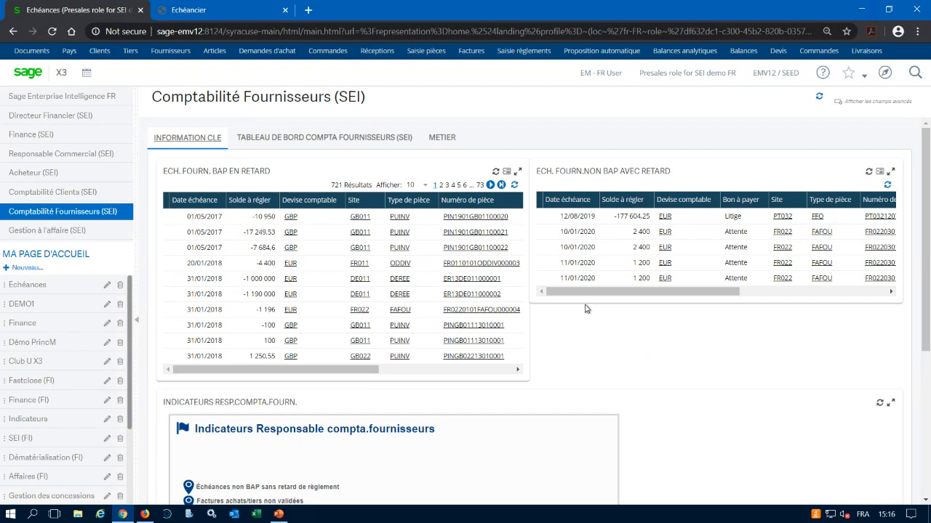
Open the Echéances home page and its Suivi Fournisseurs process map.
scroll(298, 396, down, 1)
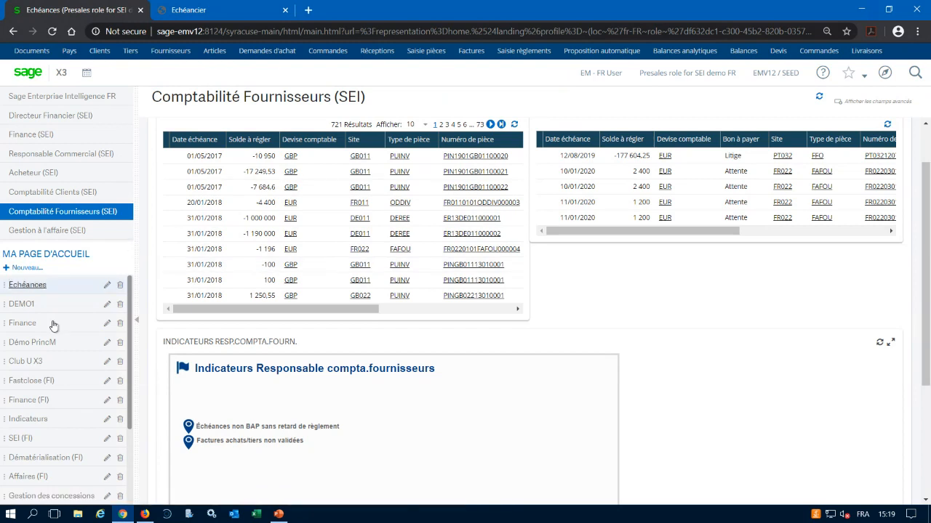
click(28, 285)
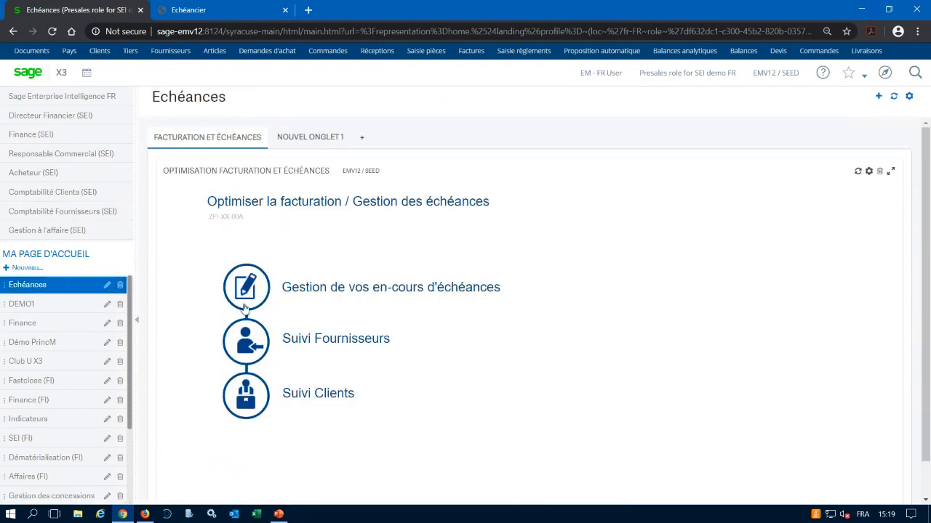
click(252, 352)
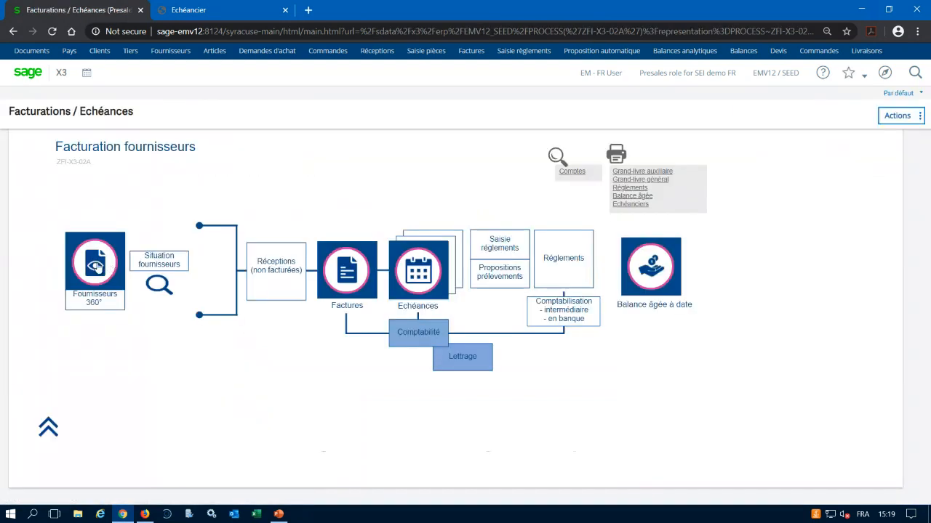
Open Fournisseurs 360° and consult the accounts of the third party OnicIndus.
click(97, 267)
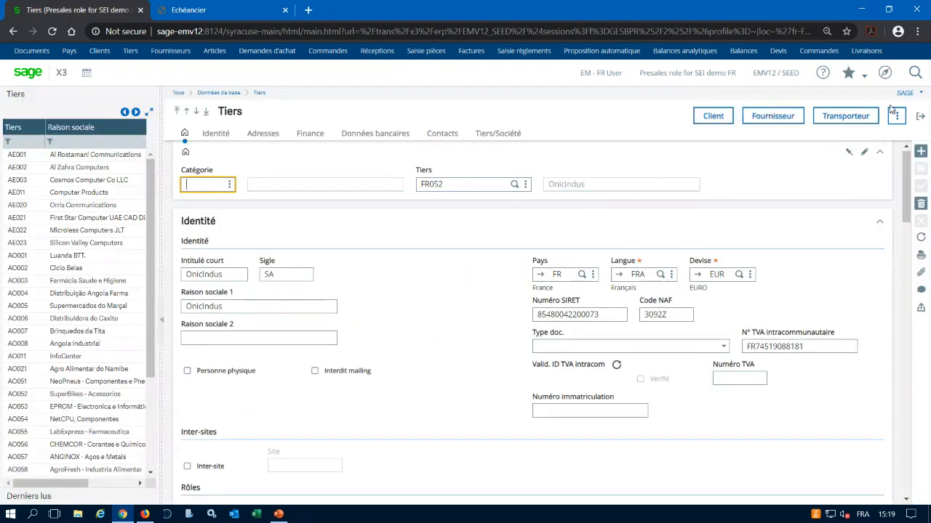
click(896, 117)
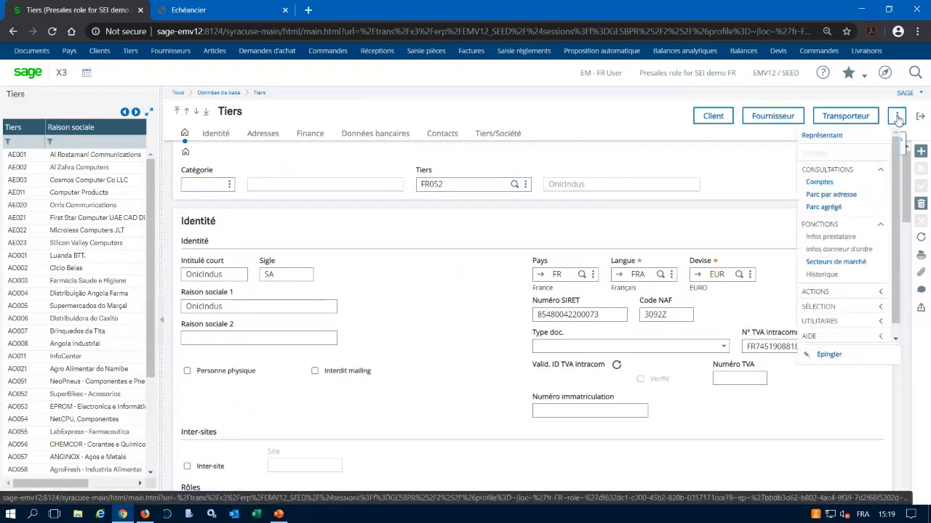
click(814, 183)
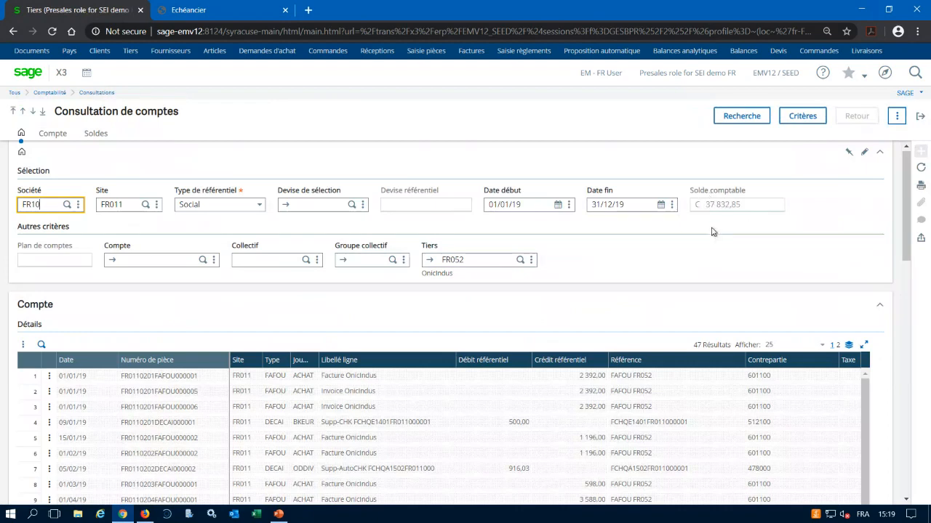
Restrict the account consultation to unmatched entries (Non lettrées) through its criteria.
click(797, 118)
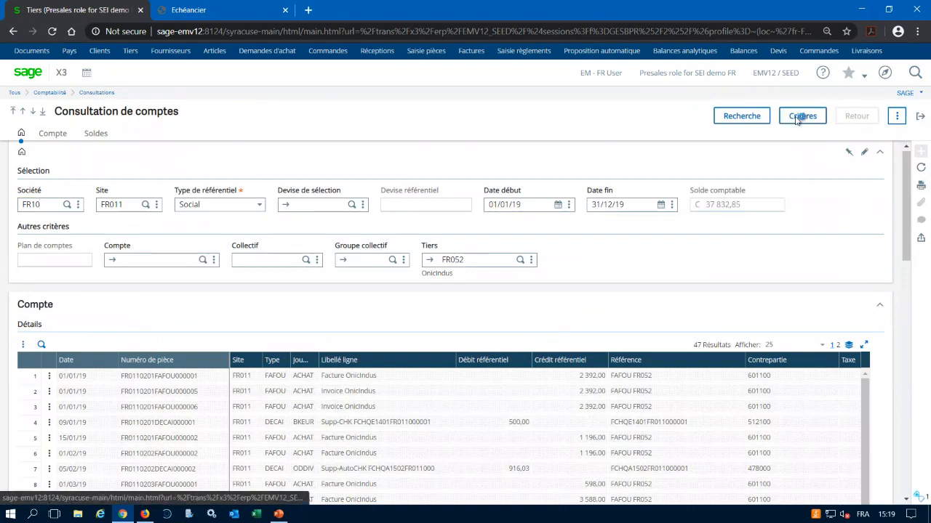
click(462, 235)
click(663, 113)
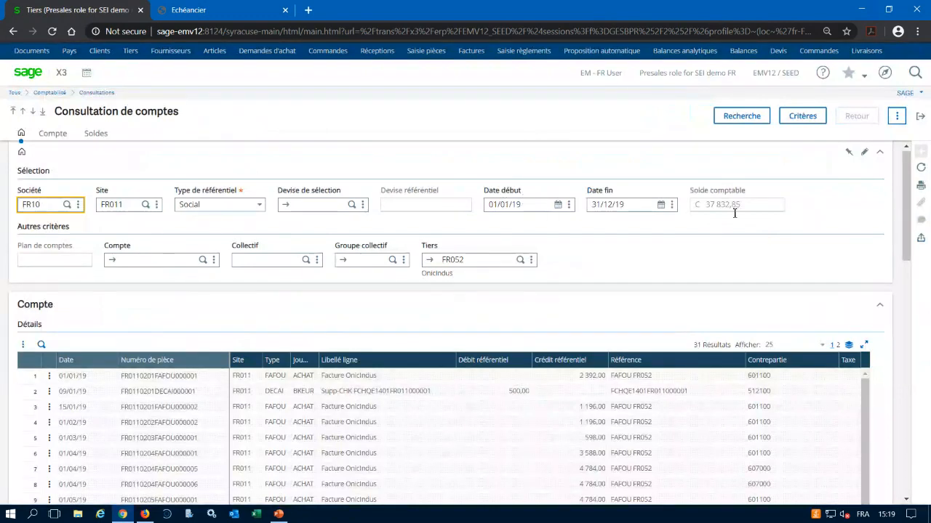
Set the consultation's Date début to 01/01/20 and list OnicIndus's entries for that period.
drag(905, 224, 905, 250)
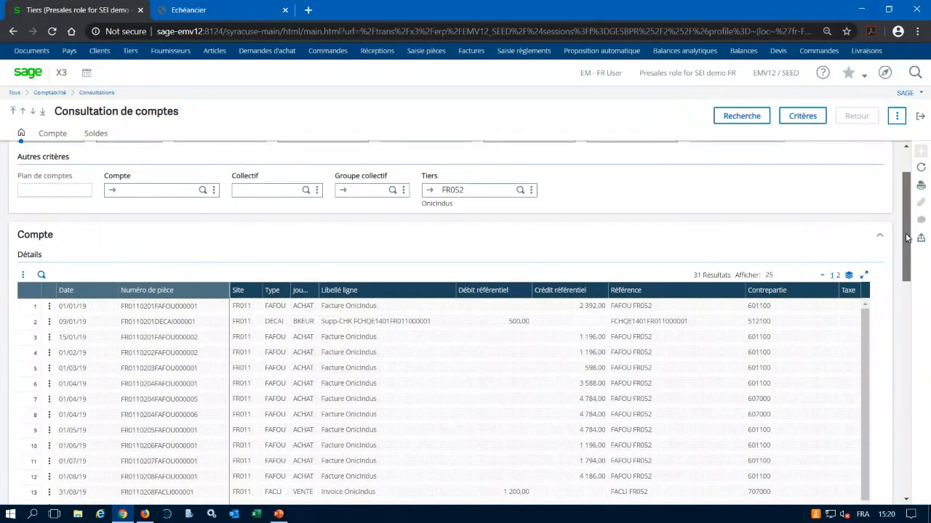
drag(906, 238, 907, 216)
click(536, 202)
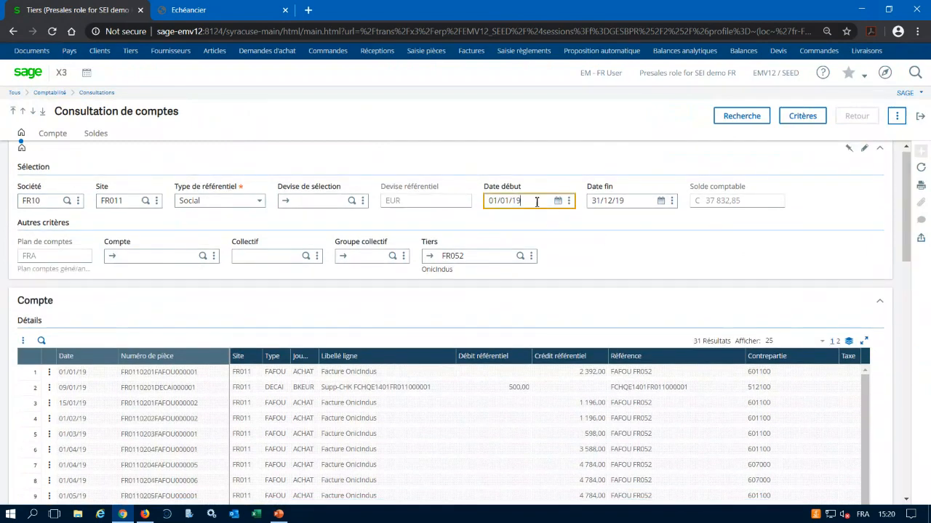
key(BackSpace)
key(BackSpace)
text(20)
key(Tab)
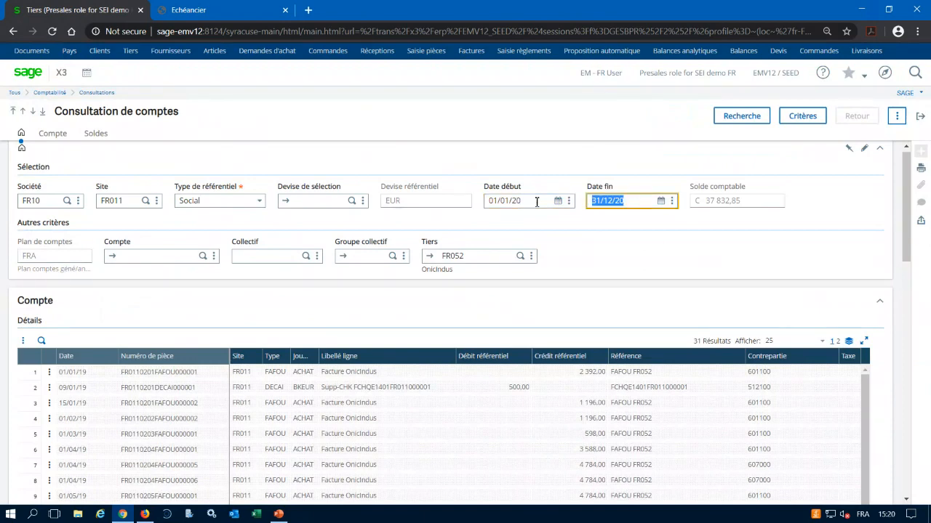
click(741, 116)
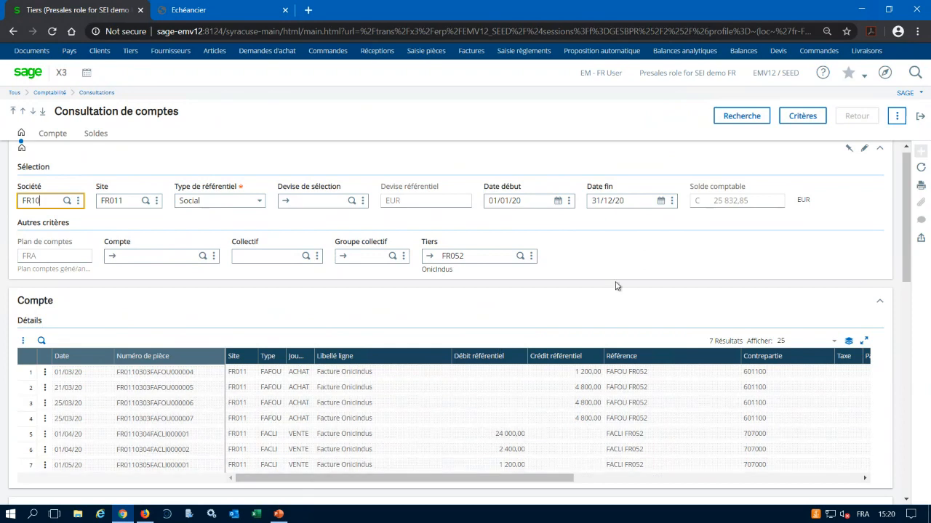
Reopen the account consultation criteria and examine the fields available for header-level (En-tête) search criteria.
click(796, 114)
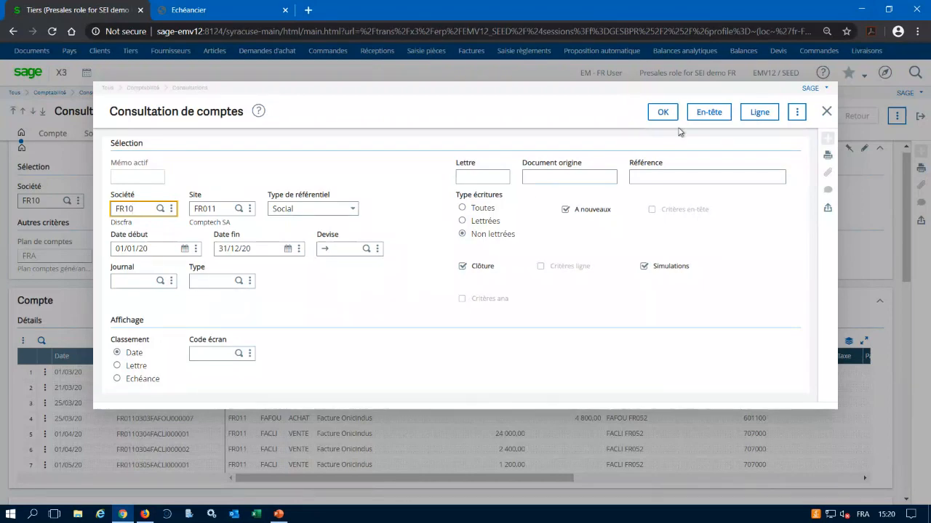
click(699, 114)
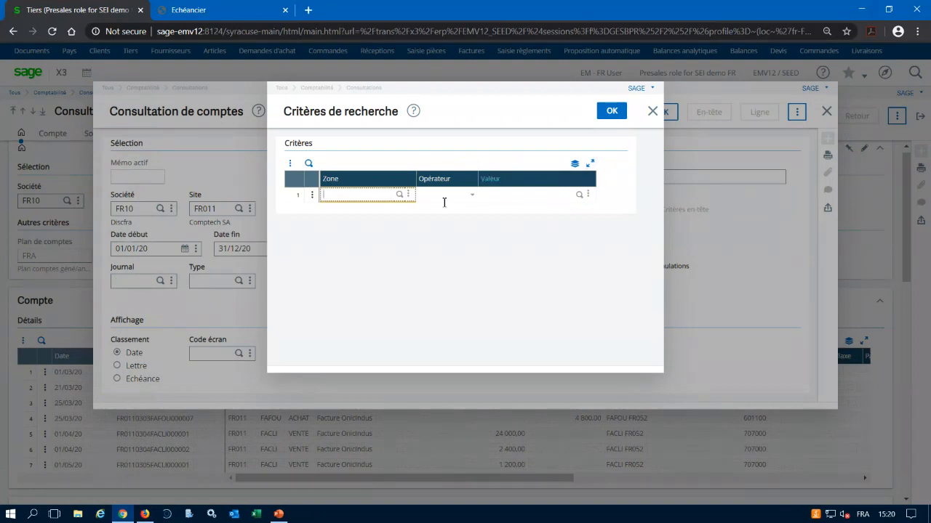
click(399, 194)
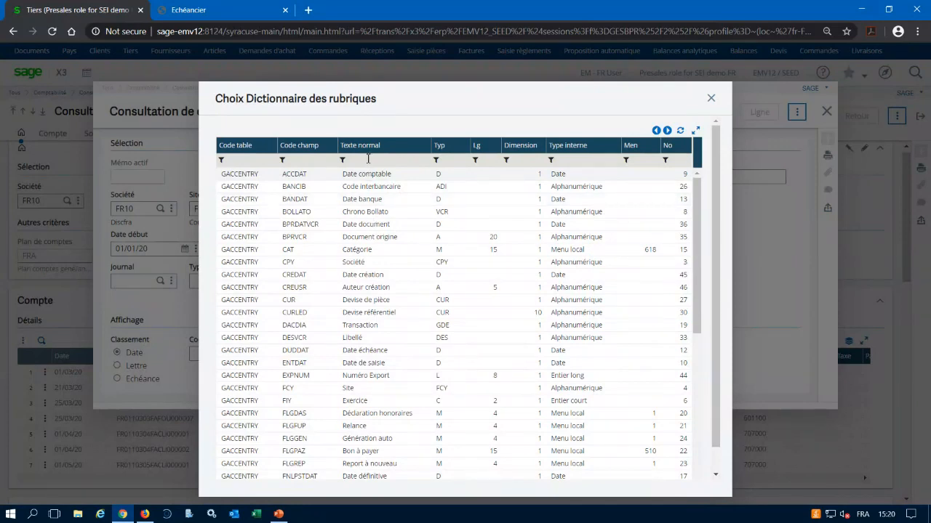
click(711, 99)
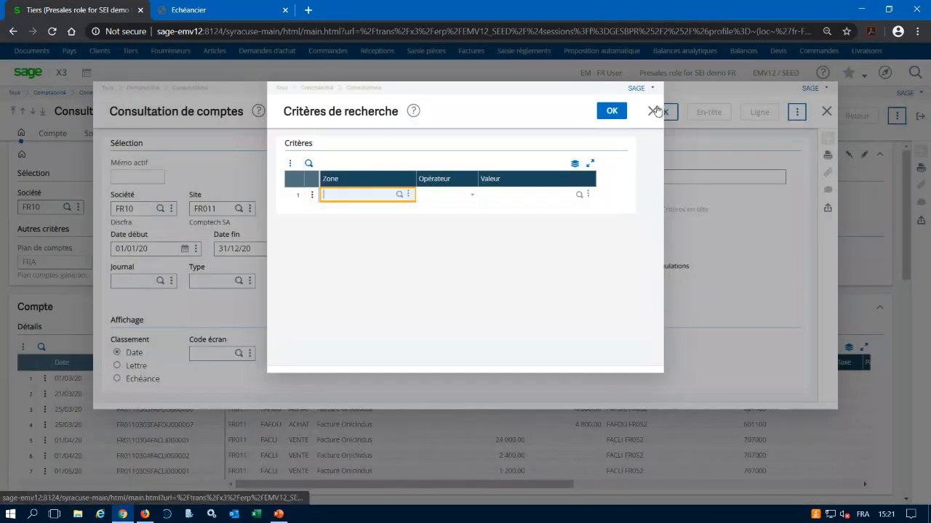
click(654, 111)
Examine the fields available for line-level (Ligne) search criteria and close the consultation criteria without adding any.
click(760, 113)
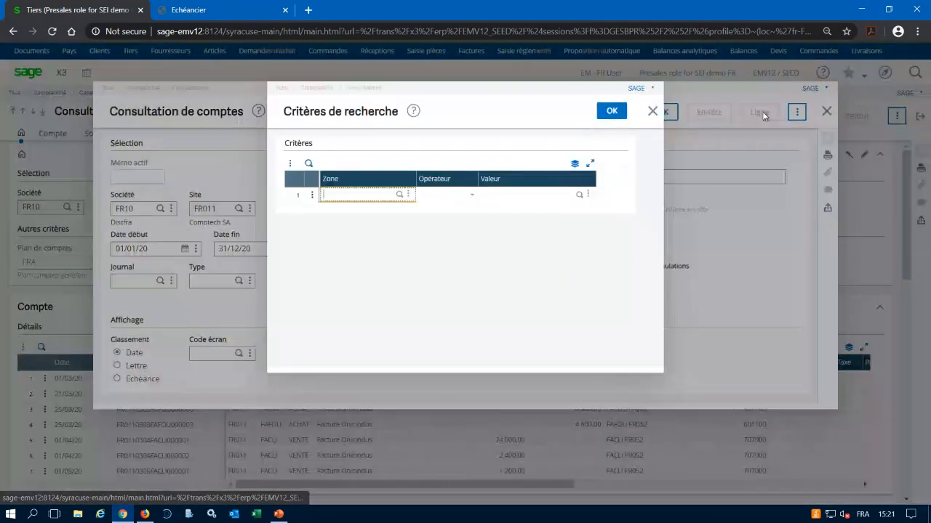
click(400, 195)
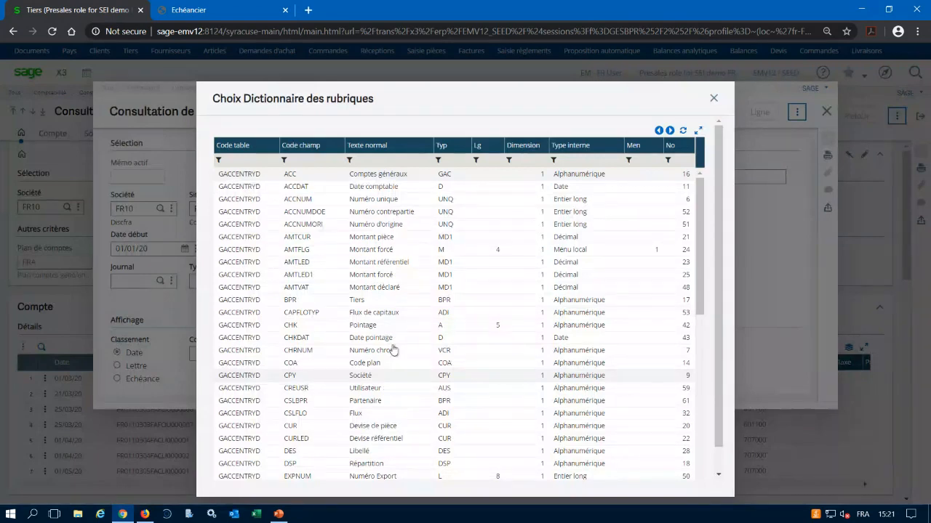
click(713, 98)
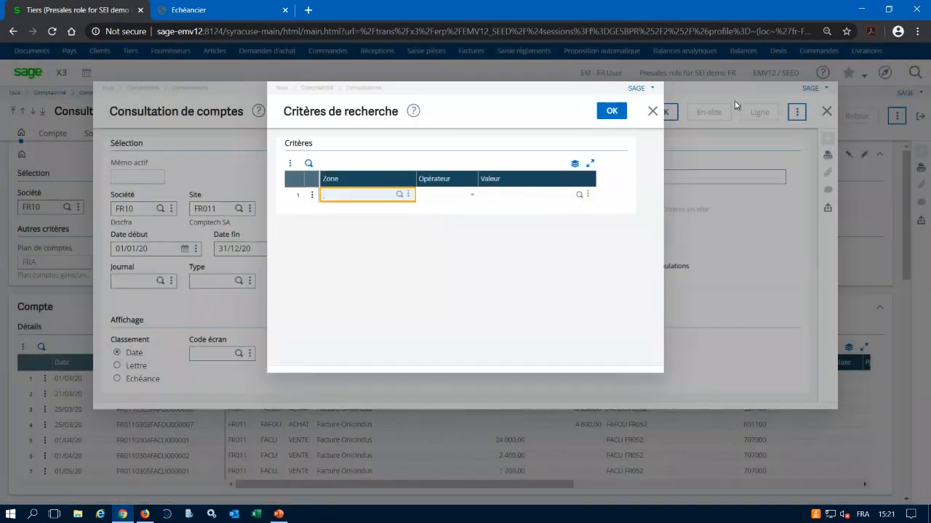
click(651, 111)
click(828, 112)
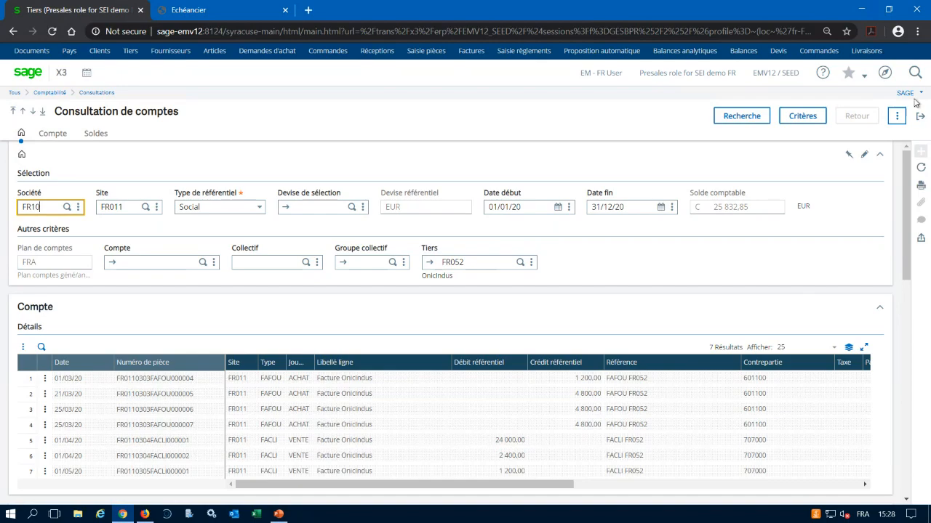
Return to the supplier process map, review the parameters of the Règlements report and leave it without printing.
click(921, 119)
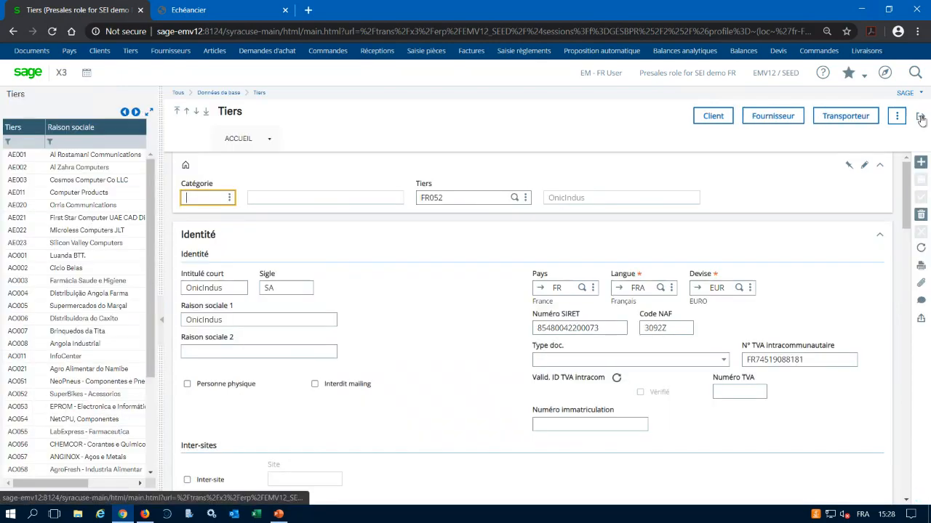
click(922, 119)
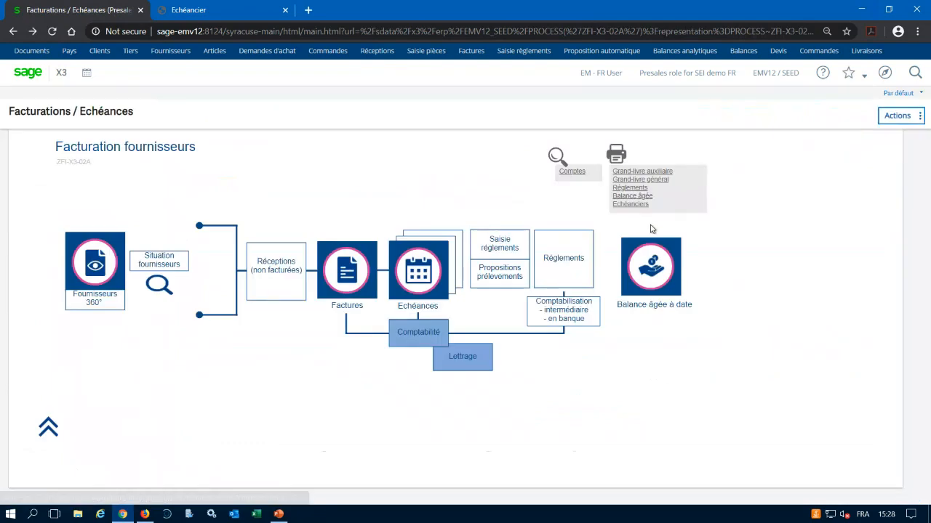
click(623, 188)
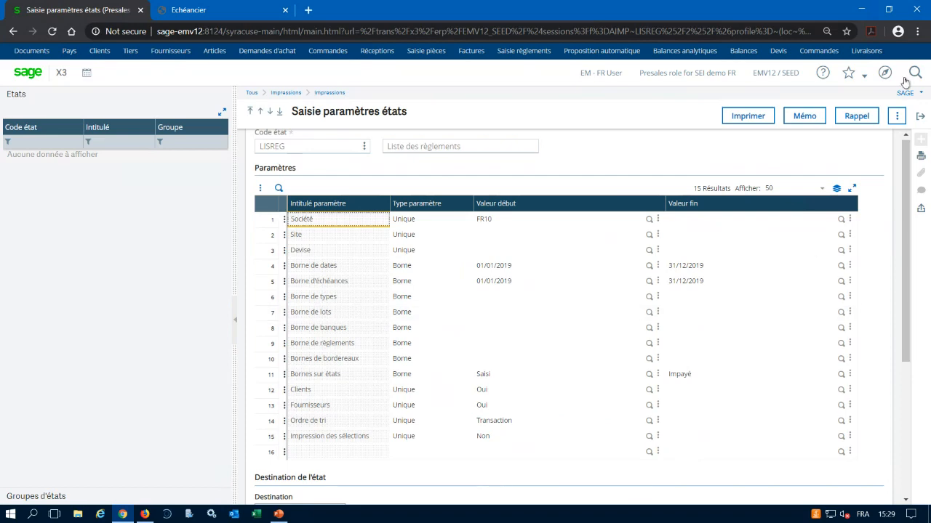
click(920, 117)
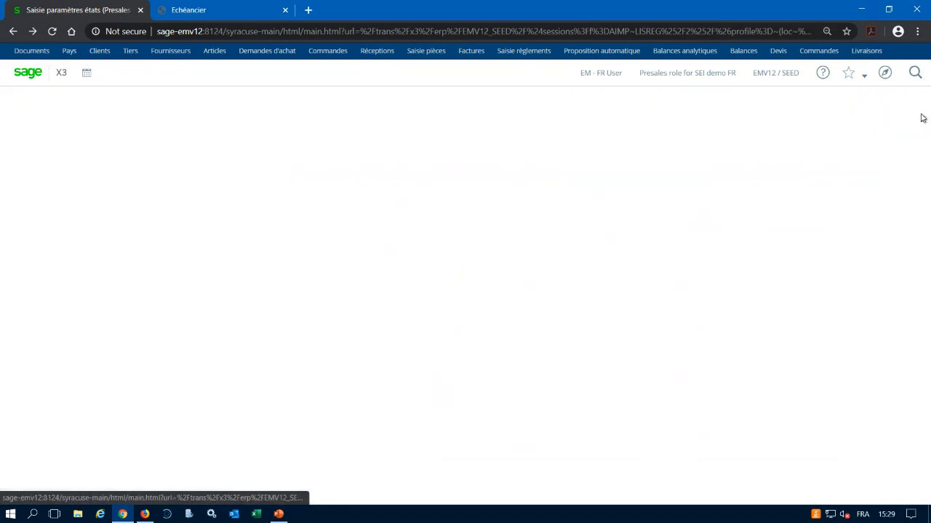
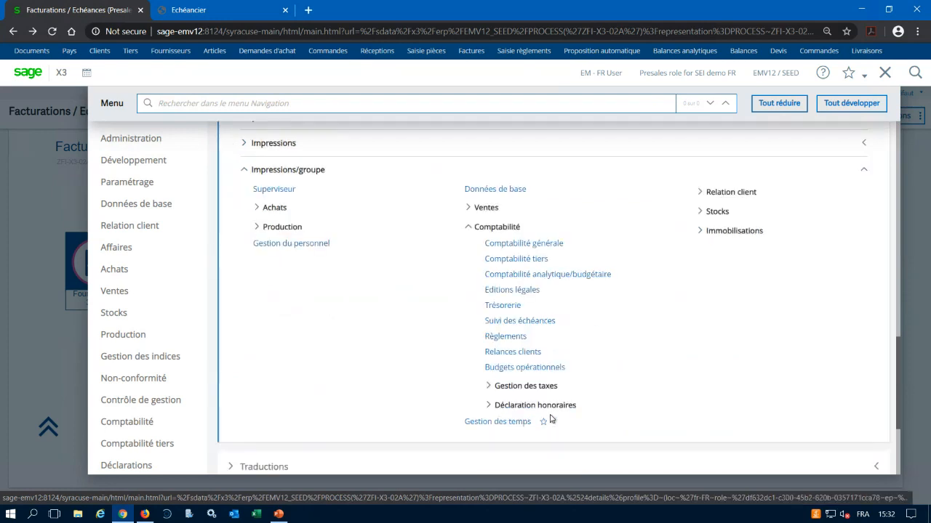
Review the reports in the Comptabilité tiers print group and close the list without choosing one.
scroll(551, 422, down, 1)
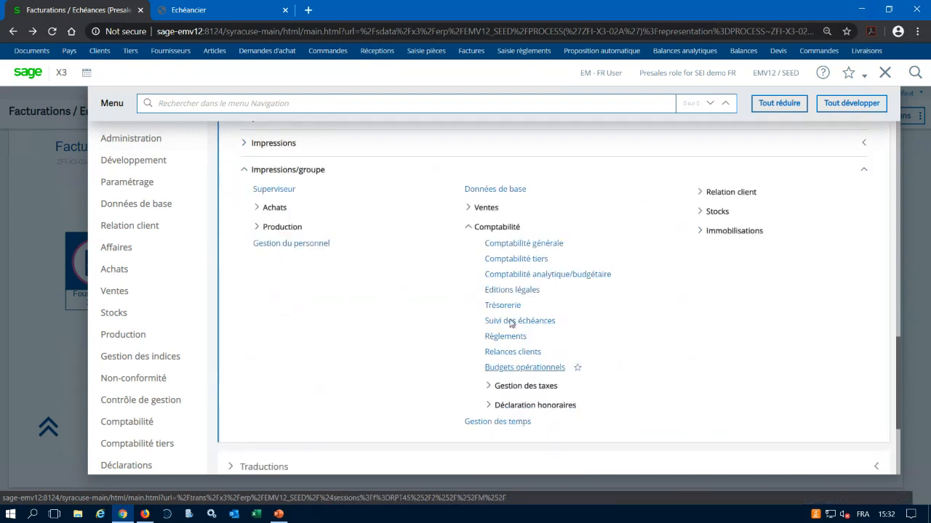
click(506, 261)
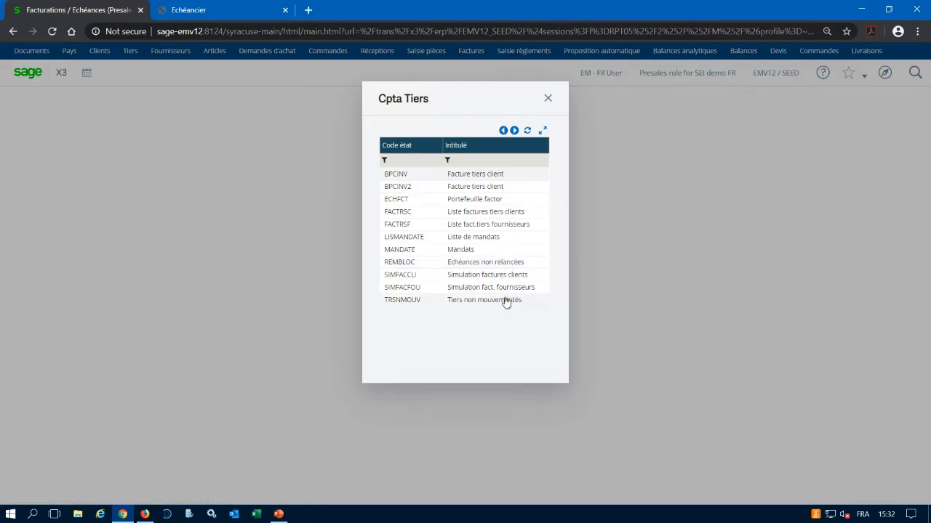
click(551, 95)
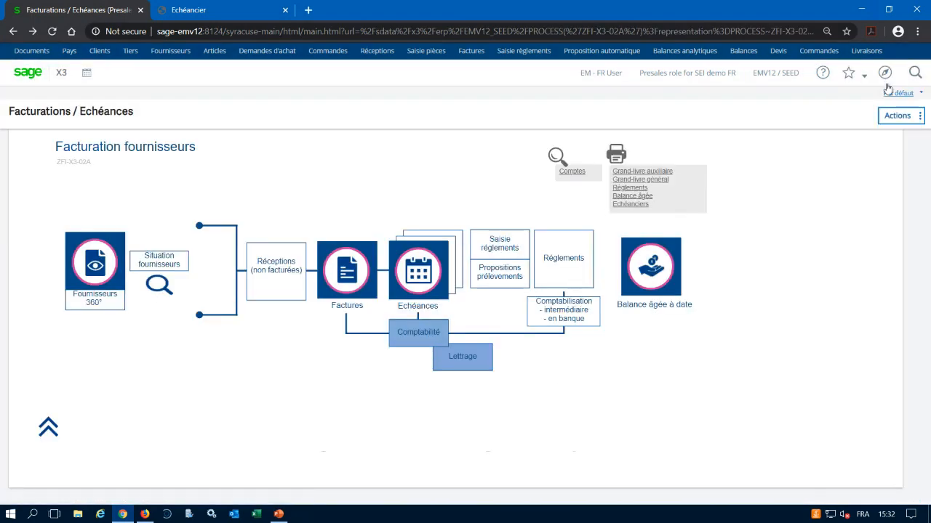
Display the Suivi des échéances print group and open the parameters of the Balance âgée historisée report (BALAGEHIST).
click(885, 75)
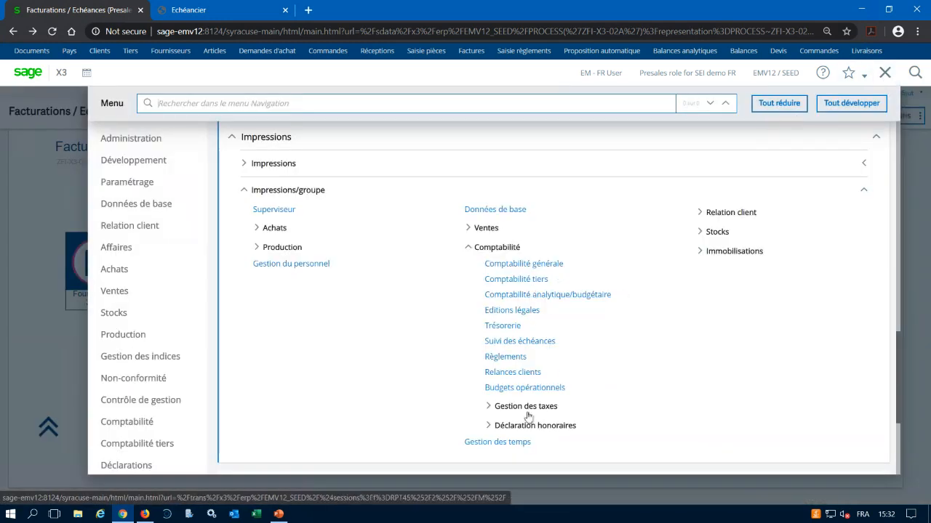
click(514, 342)
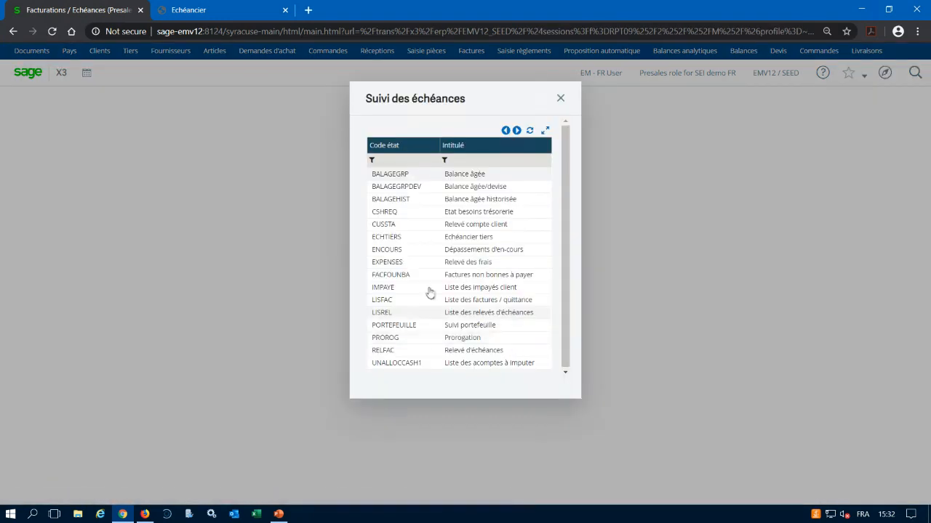
click(410, 201)
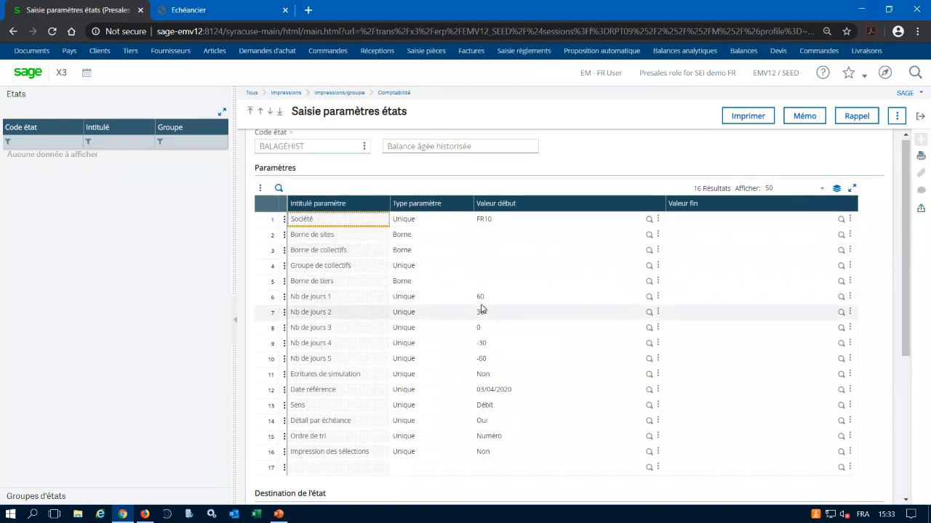
Examine the historical aged balance's Date référence parameter, and return to the supplier process map without printing.
click(519, 390)
drag(520, 389, 474, 391)
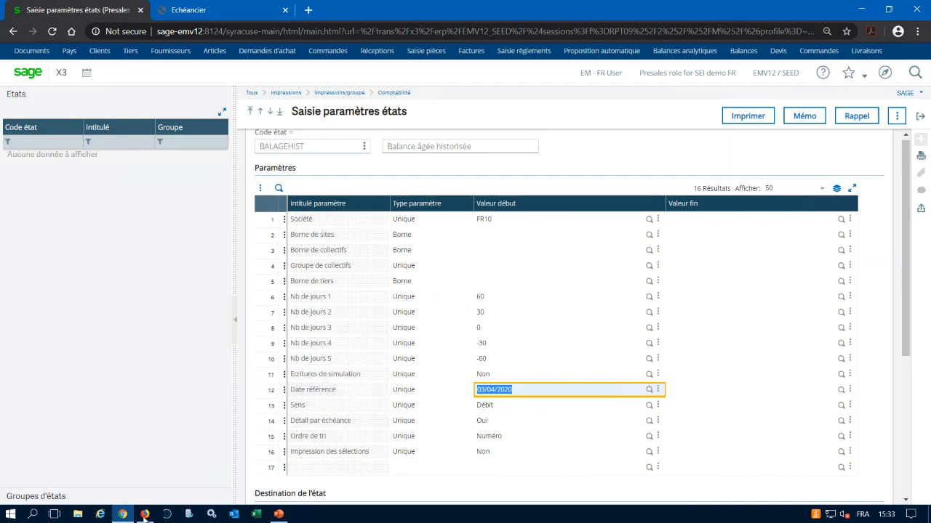
key(ctrl+plus)
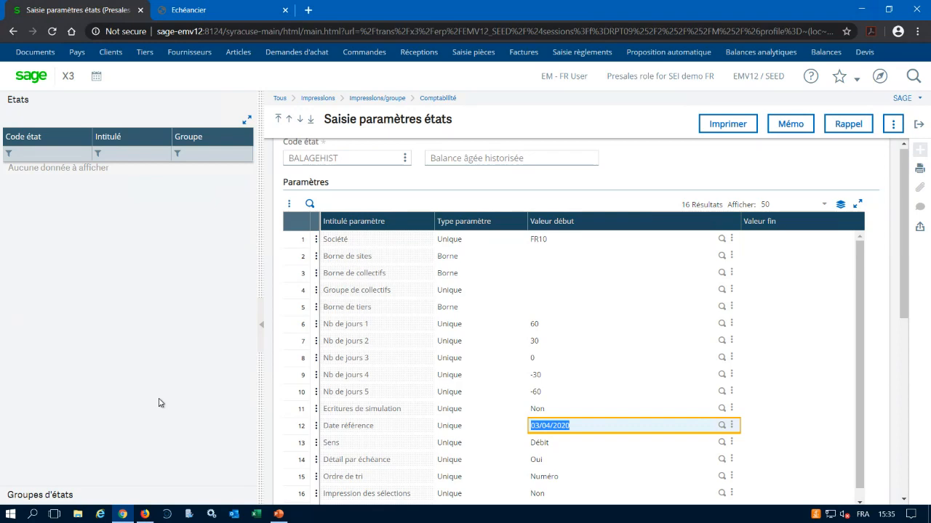
click(920, 127)
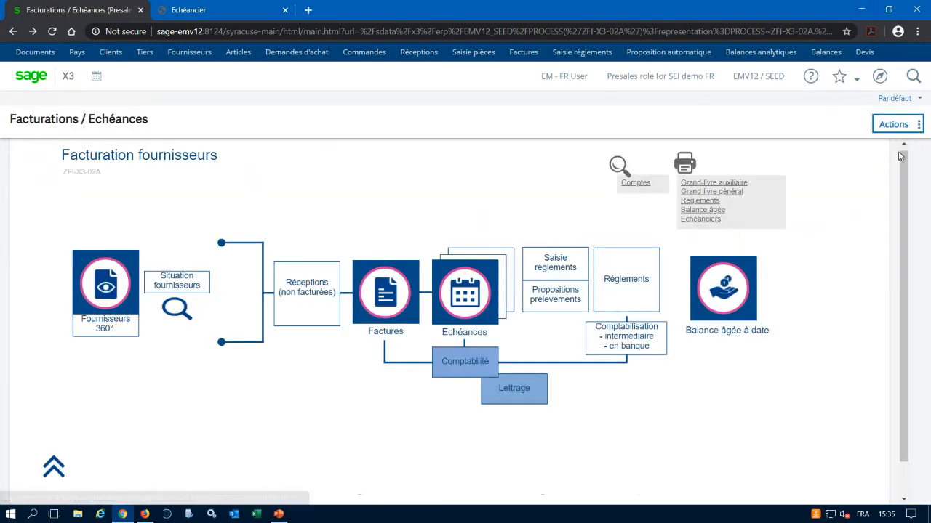